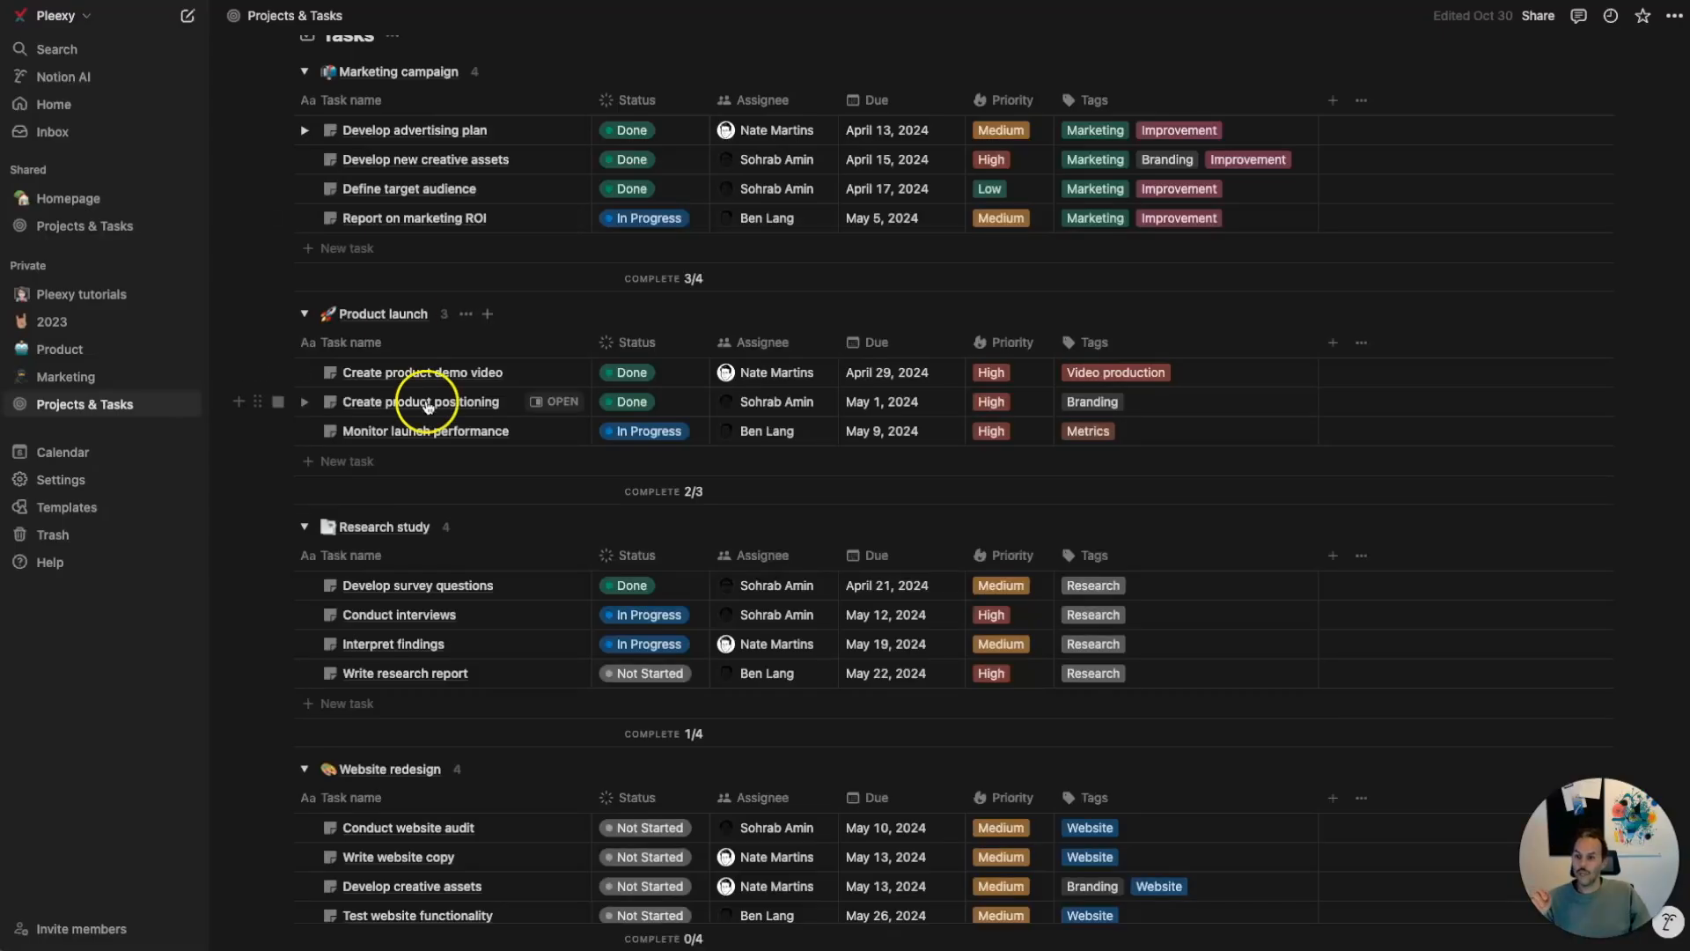
- Look through the tasks grouped by project on the Projects & Tasks page in Notion
{"action": "scroll", "coordinate": [431, 396], "scroll_direction": "up", "scroll_amount": 5}
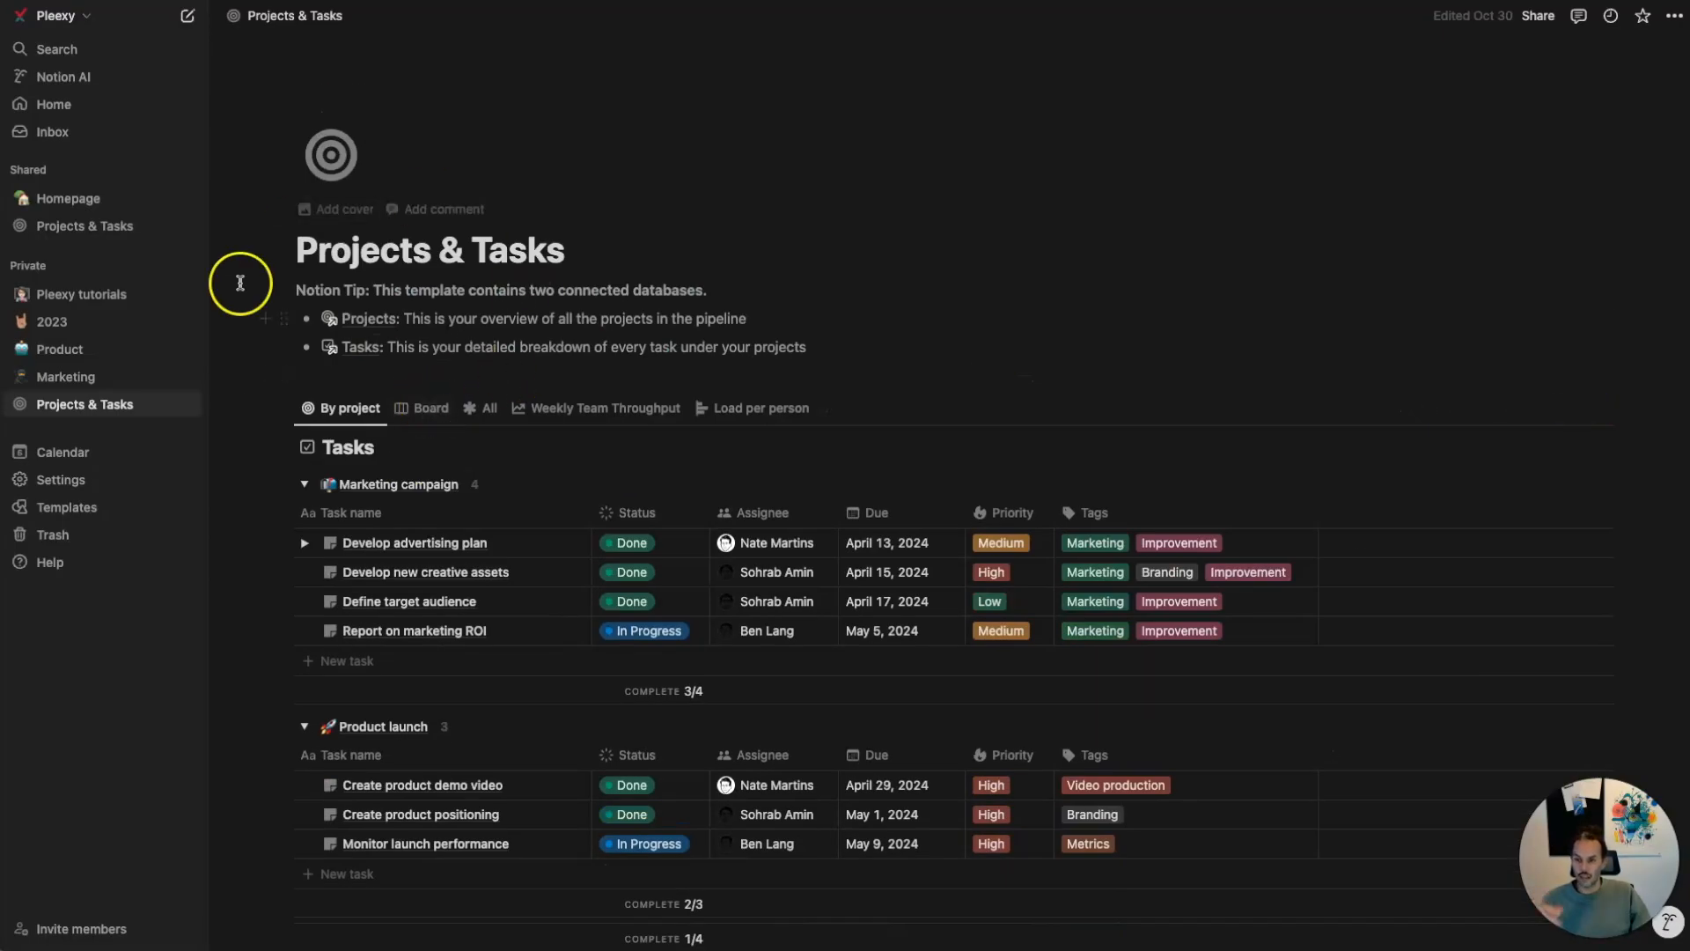
{"action": "scroll", "coordinate": [381, 669], "scroll_direction": "down", "scroll_amount": 10}
{"action": "scroll", "coordinate": [381, 669], "scroll_direction": "up", "scroll_amount": 10}
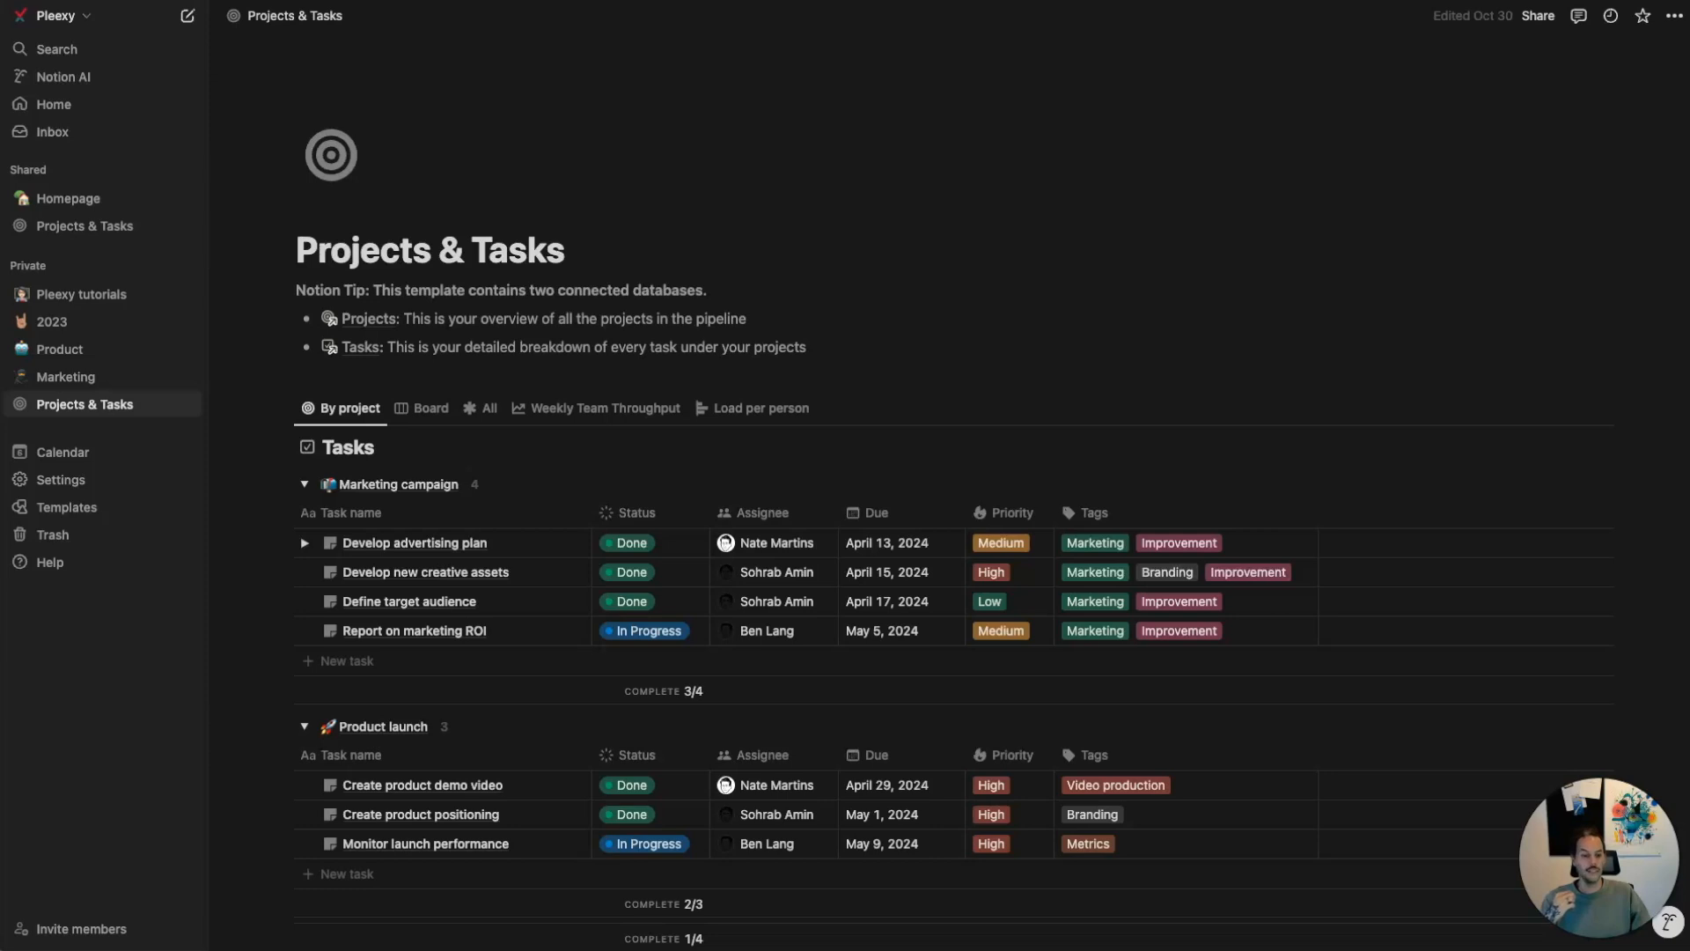
- Switch to the Pleexy website, log in and start the first connection with Notion as the app to connect
{"action": "left_click", "coordinate": [792, 2]}
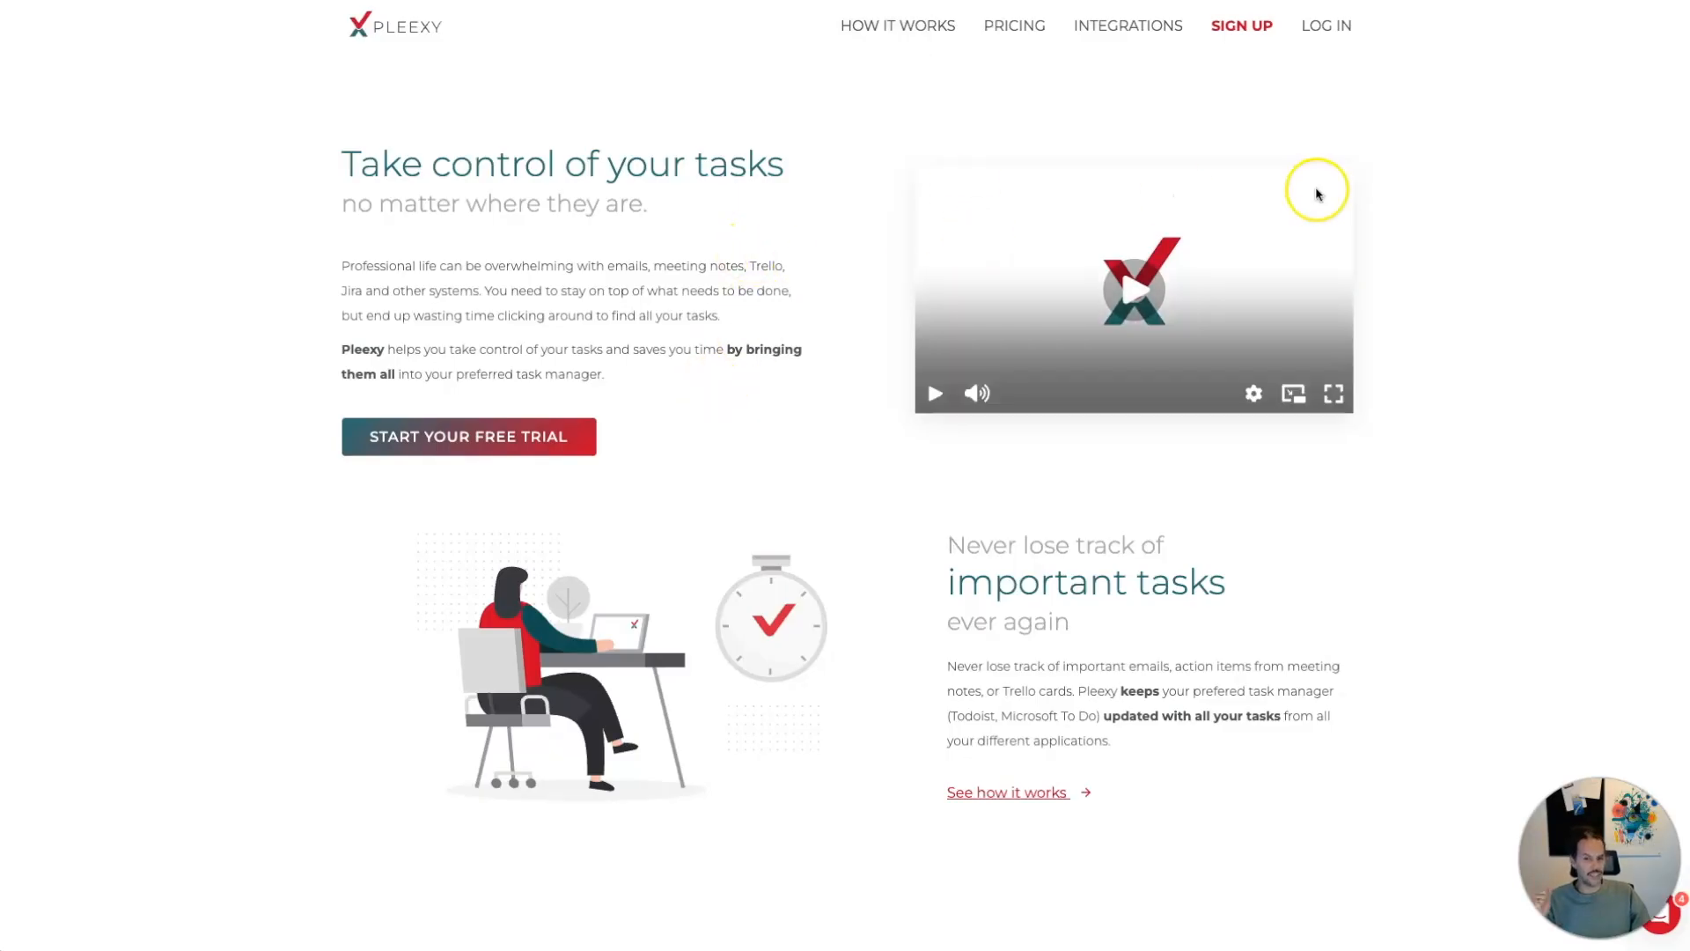
{"action": "left_click", "coordinate": [1342, 32]}
{"action": "left_click", "coordinate": [874, 375]}
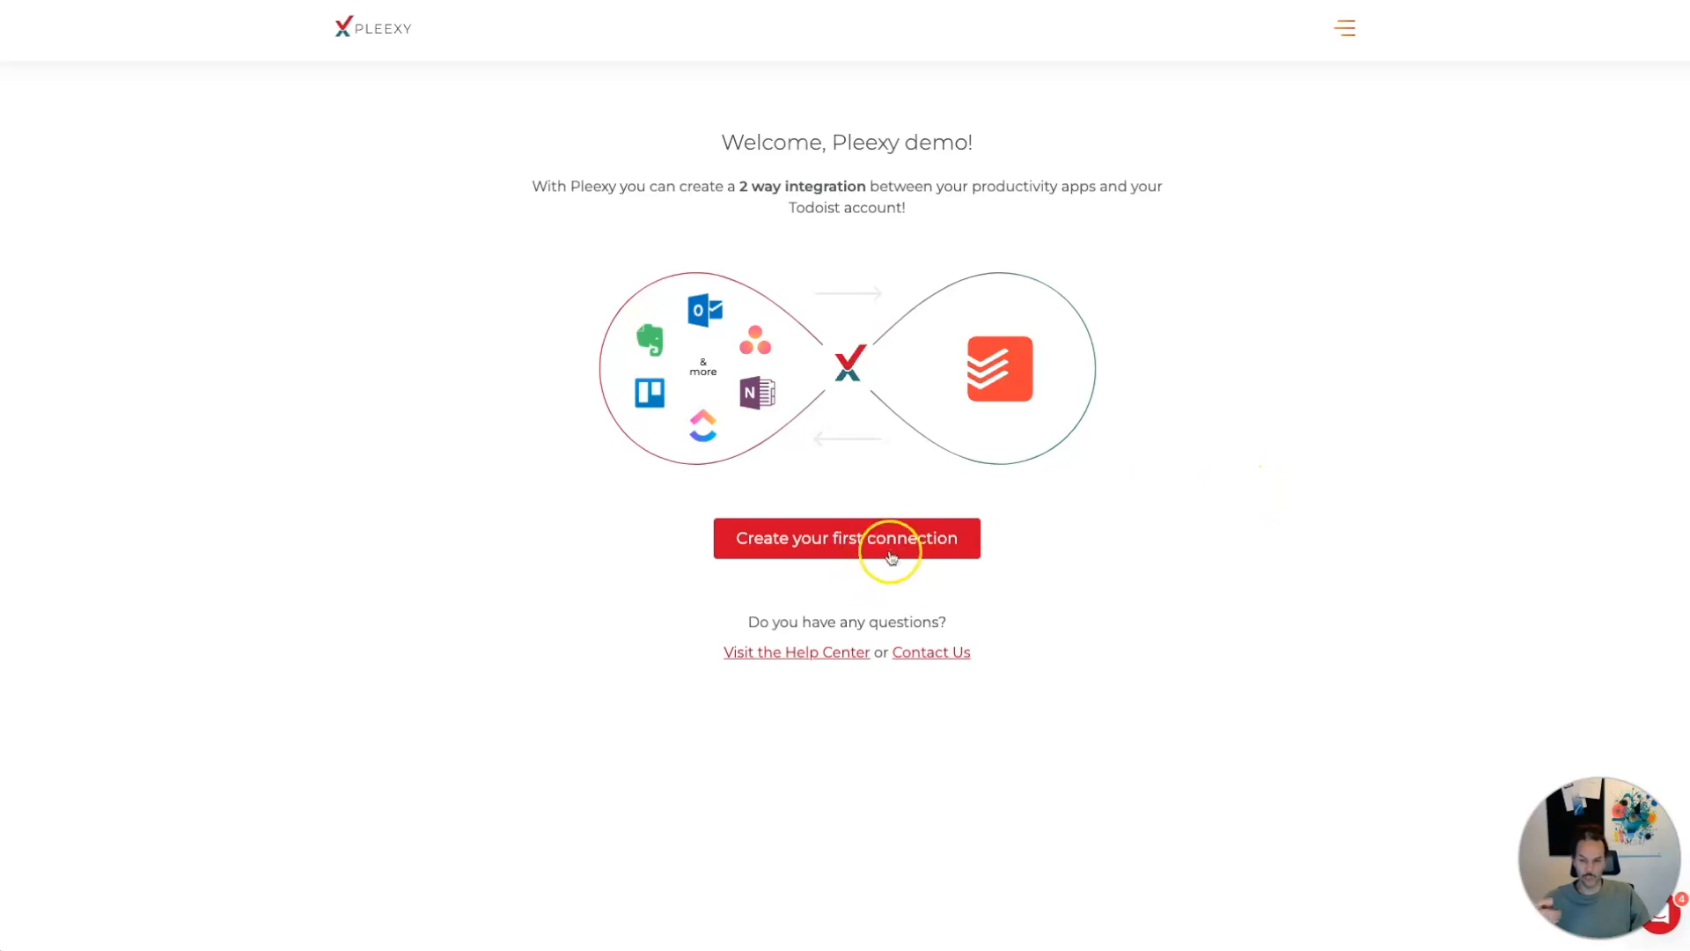
{"action": "left_click", "coordinate": [898, 539]}
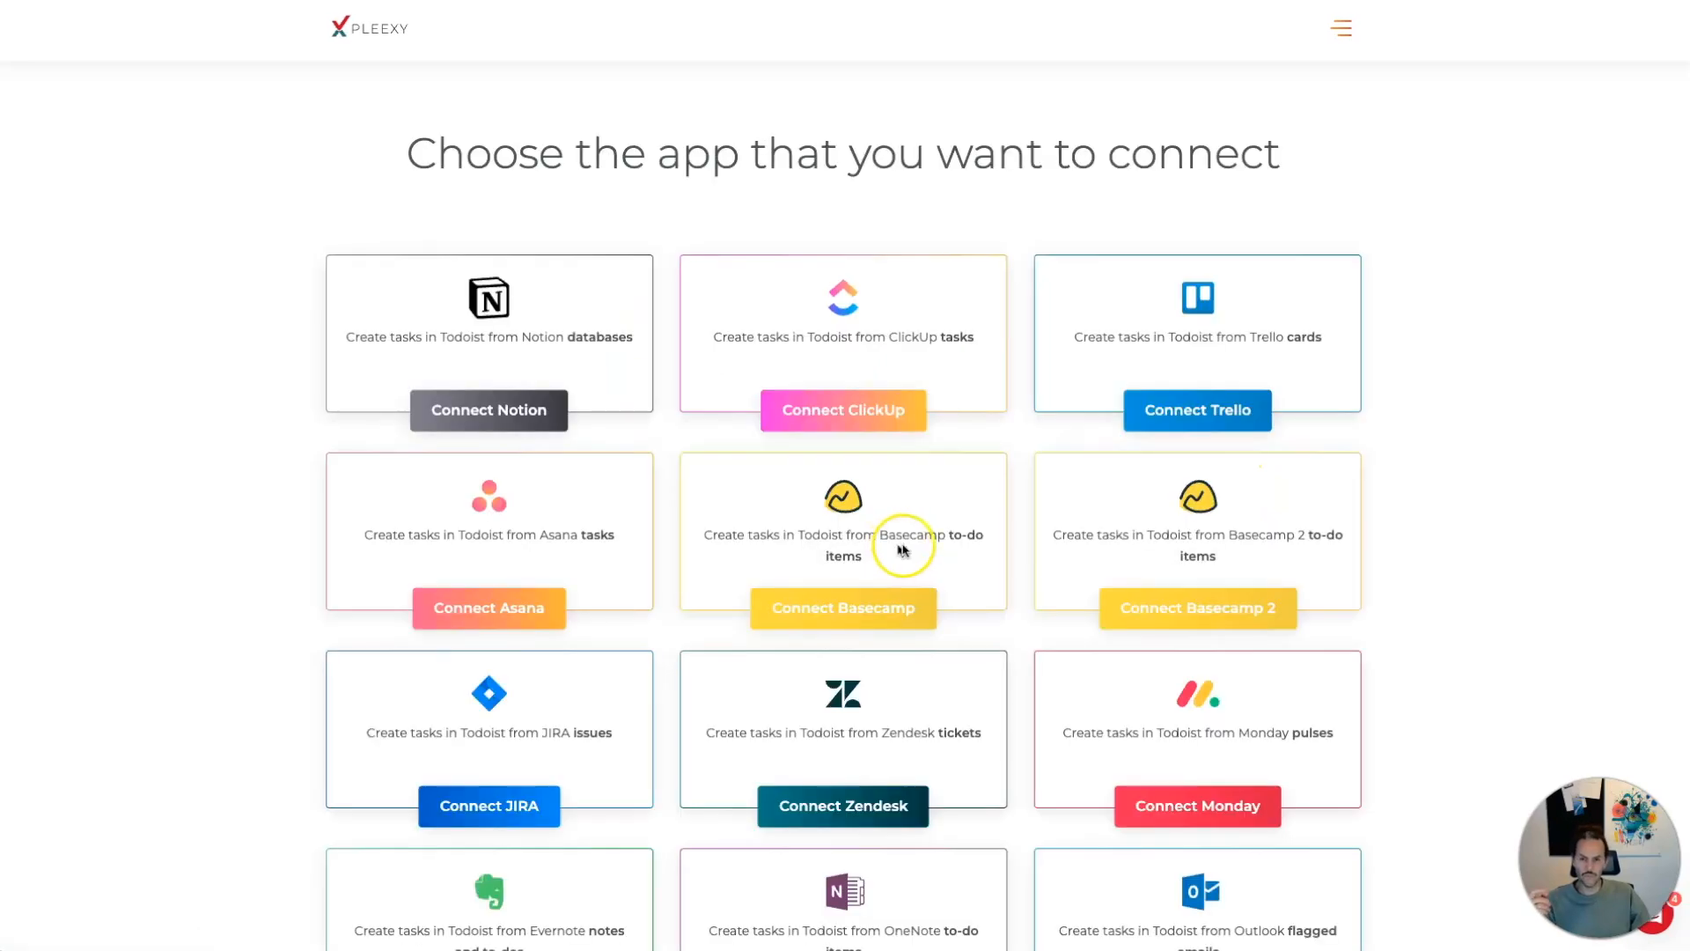
{"action": "left_click", "coordinate": [495, 412]}
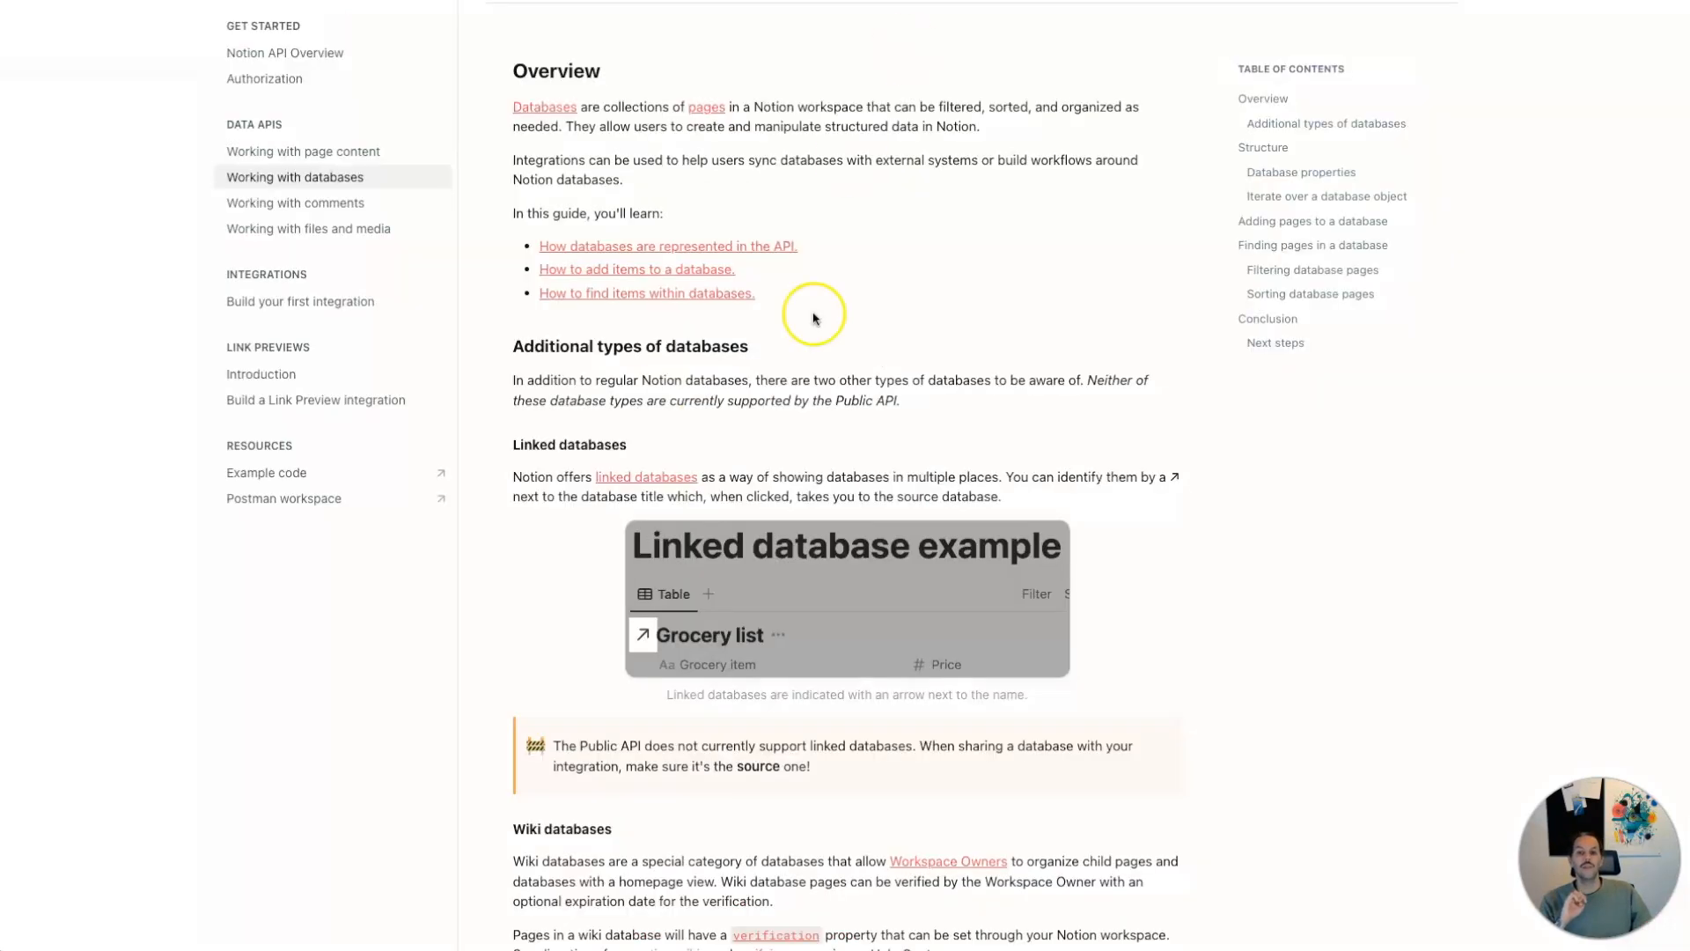
- Examine the overview and linked databases sections of Notion's developer guide on working with databases
{"action": "scroll", "coordinate": [814, 429], "scroll_direction": "up", "scroll_amount": 3}
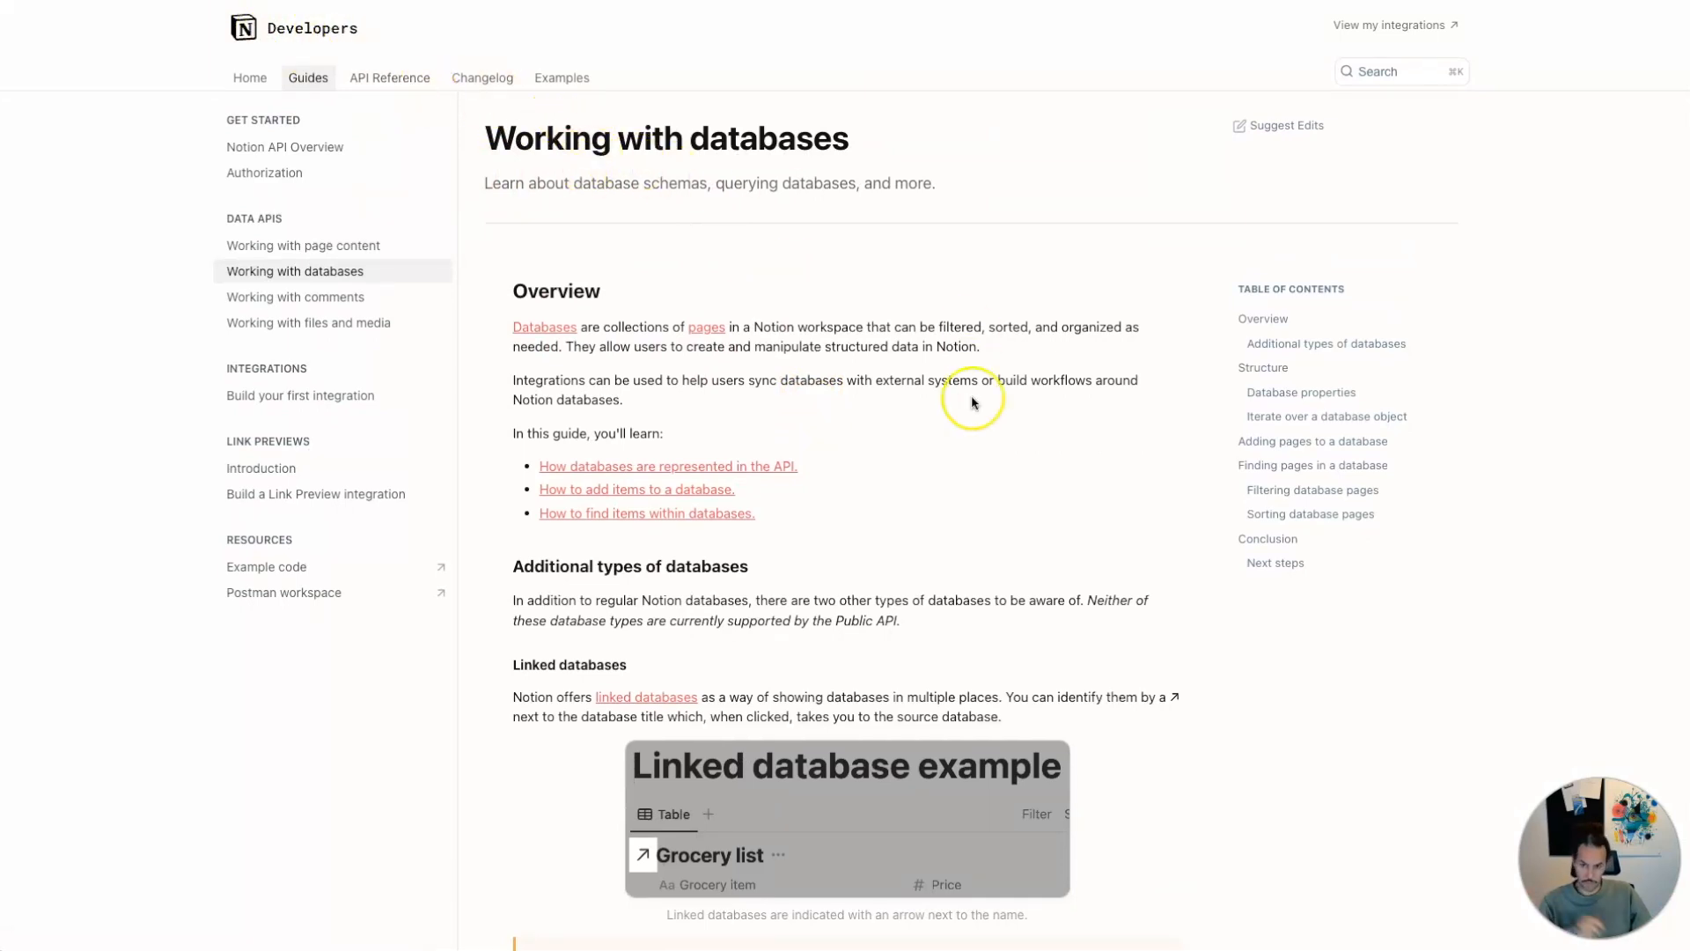
{"action": "scroll", "coordinate": [971, 403], "scroll_direction": "down", "scroll_amount": 3}
{"action": "scroll", "coordinate": [798, 557], "scroll_direction": "down", "scroll_amount": 1}
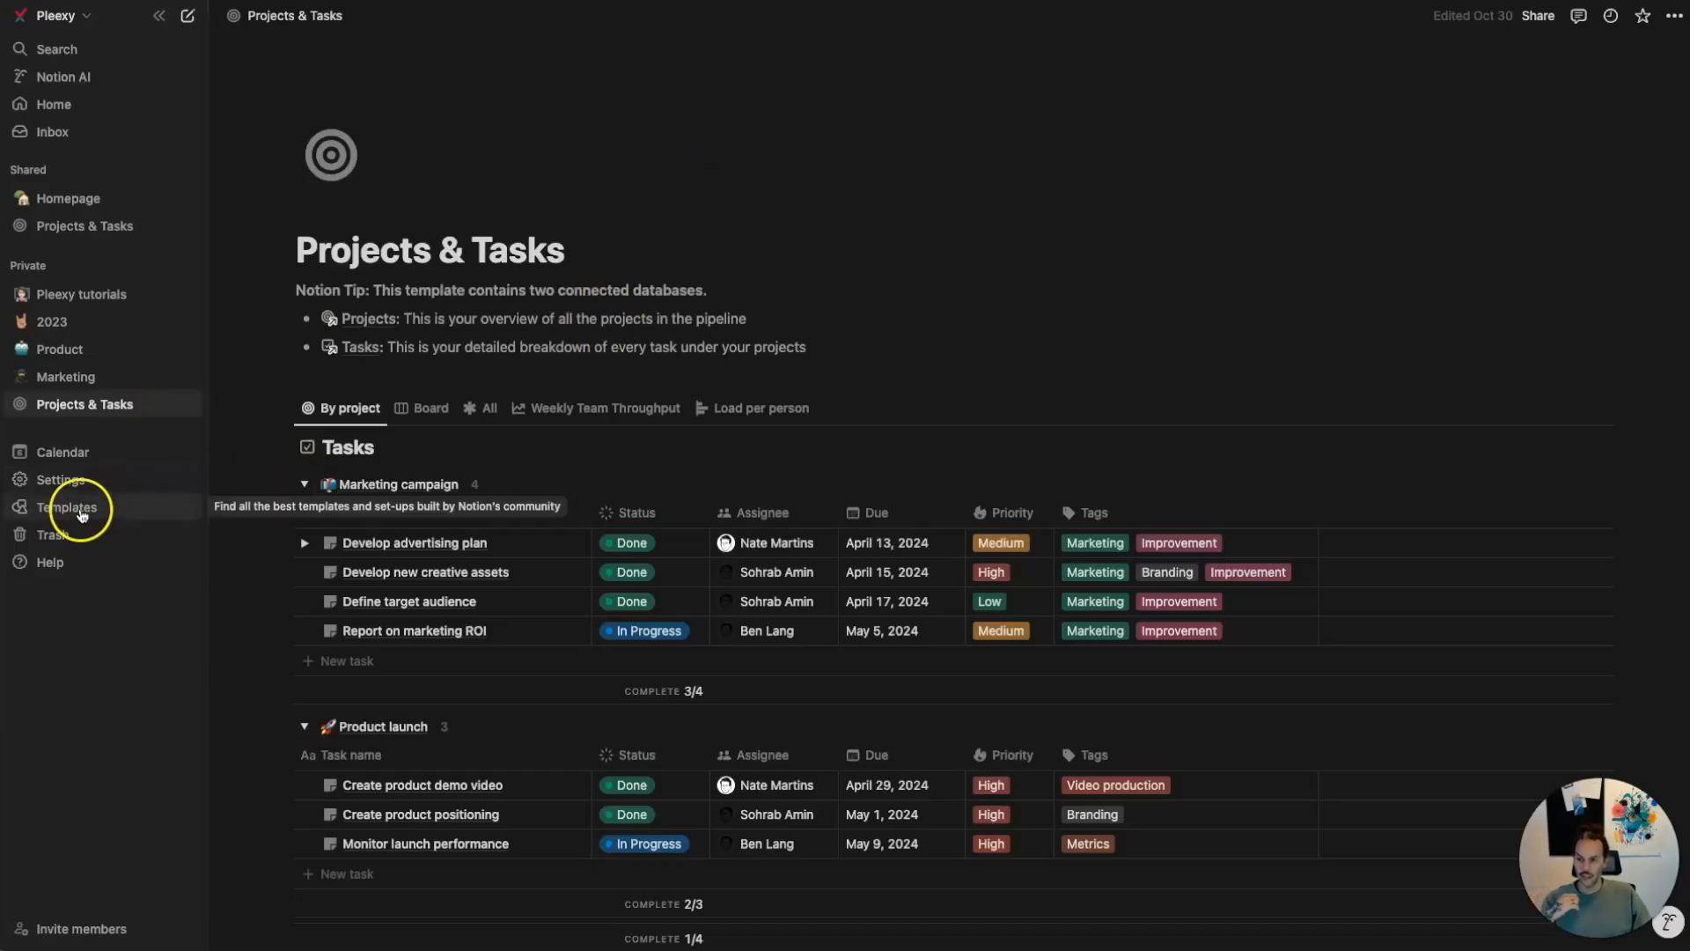
- Search Notion's template marketplace for "projects and"
{"action": "left_click", "coordinate": [88, 507]}
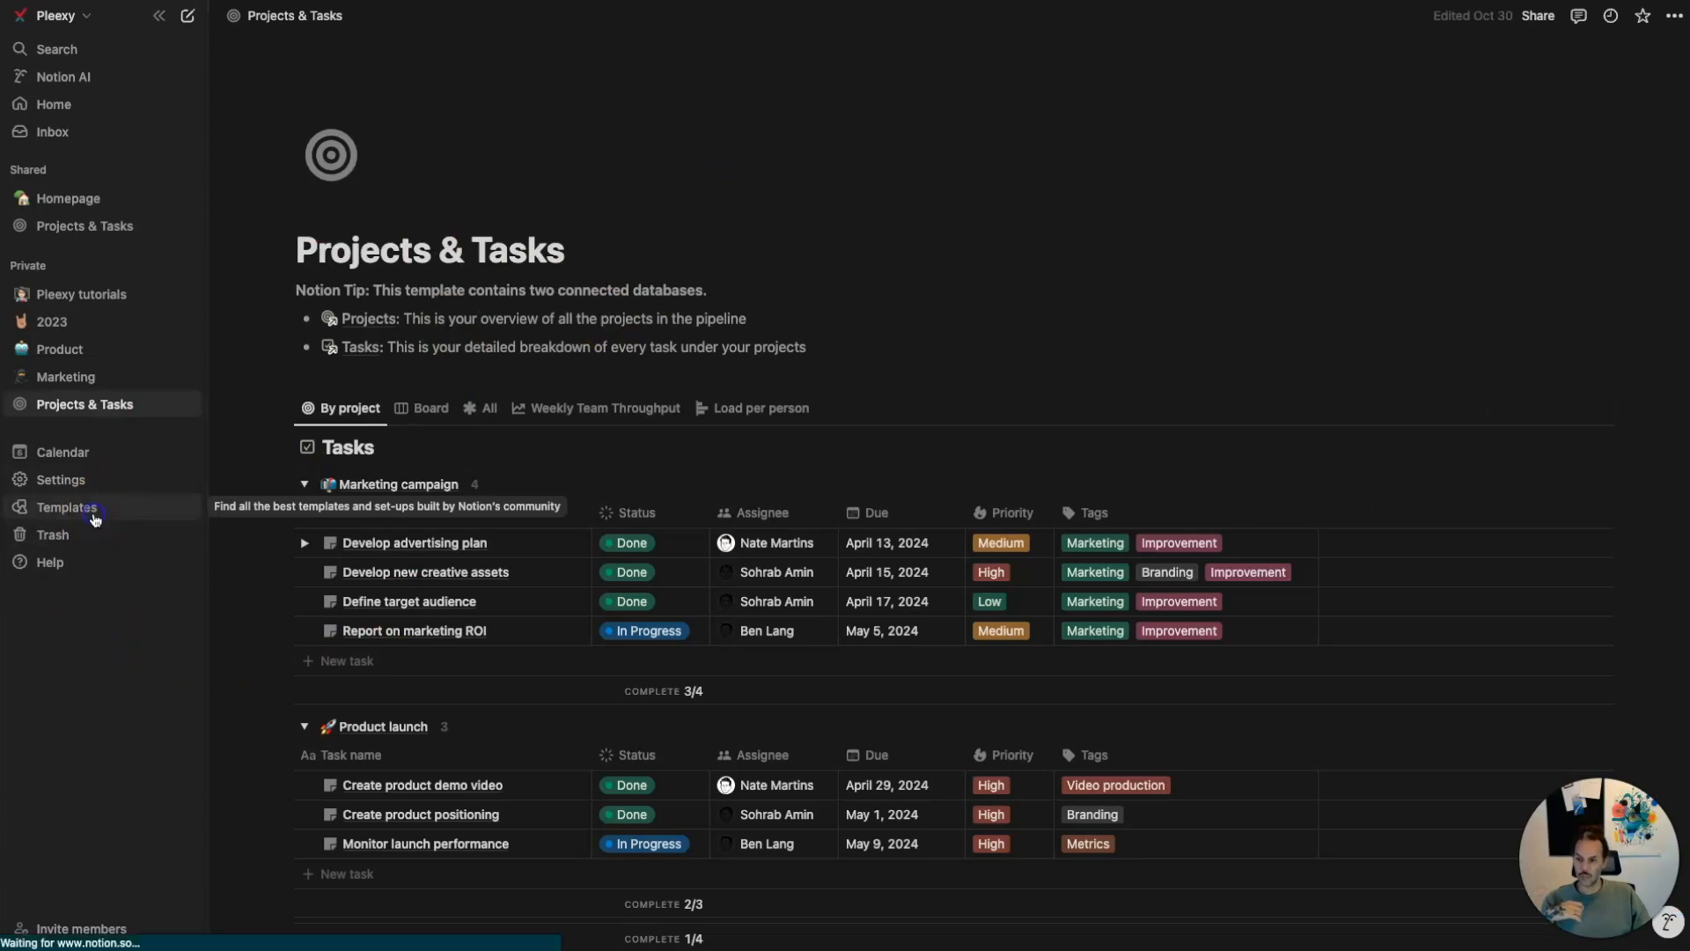
{"action": "left_click", "coordinate": [1379, 81]}
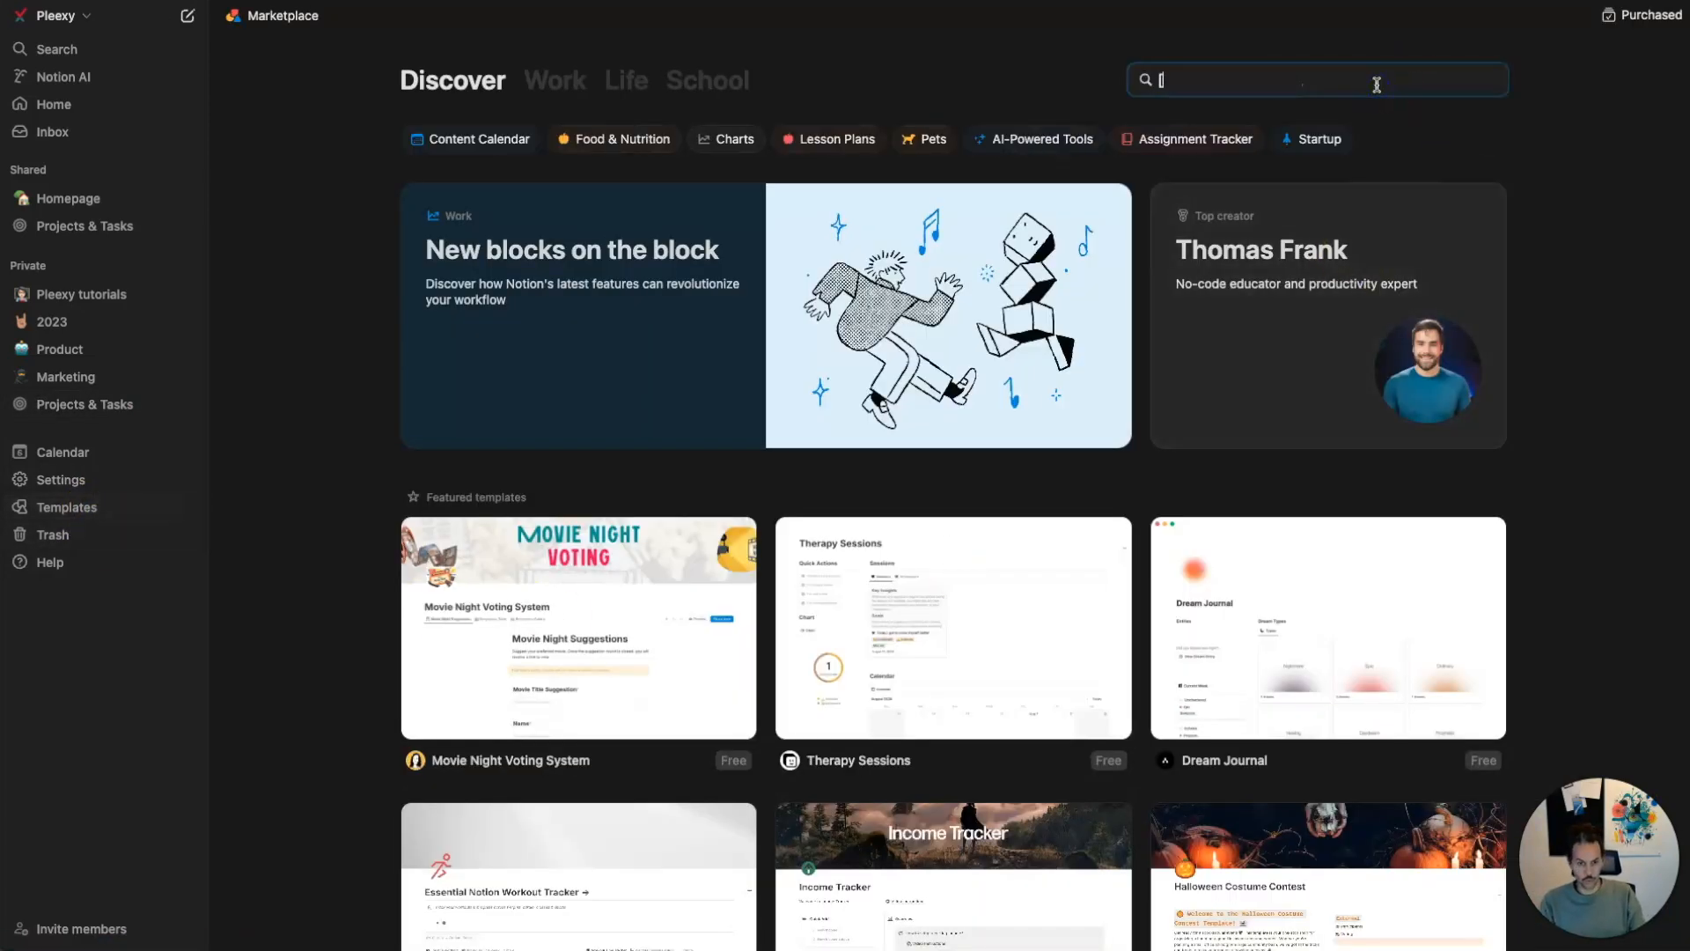
{"action": "type", "text": "projec"}
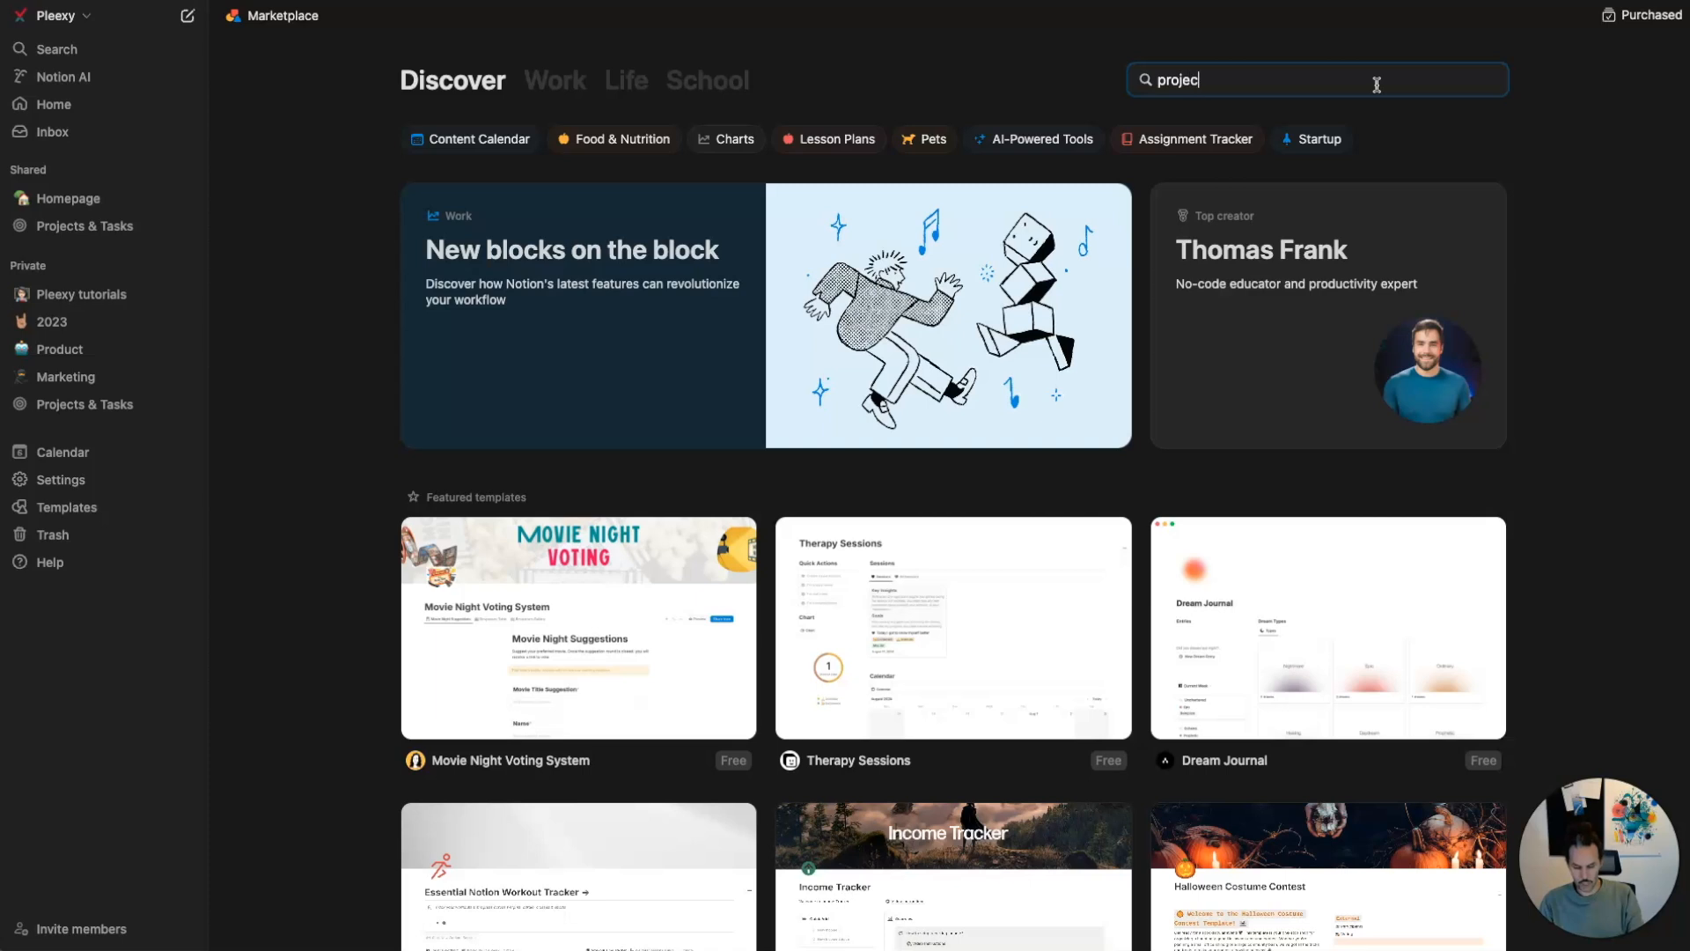
{"action": "type", "text": "ts and"}
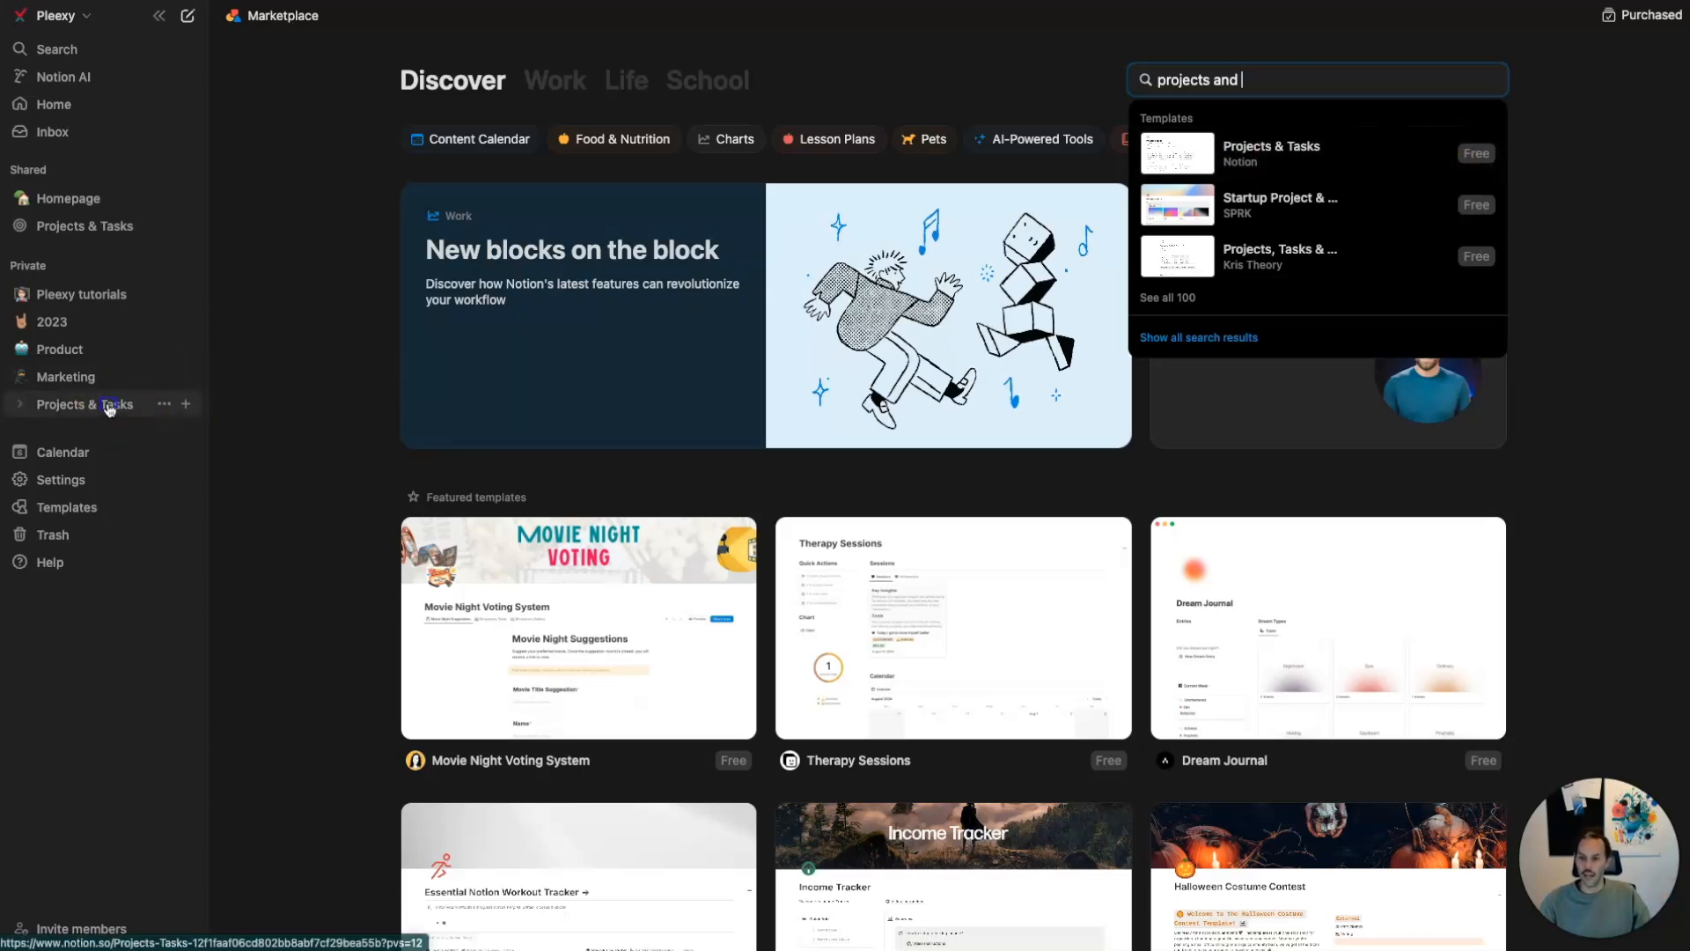
- Open the private Projects & Tasks page, collapse the sidebar and look through its task tables
{"action": "left_click", "coordinate": [109, 407]}
{"action": "left_click", "coordinate": [159, 16]}
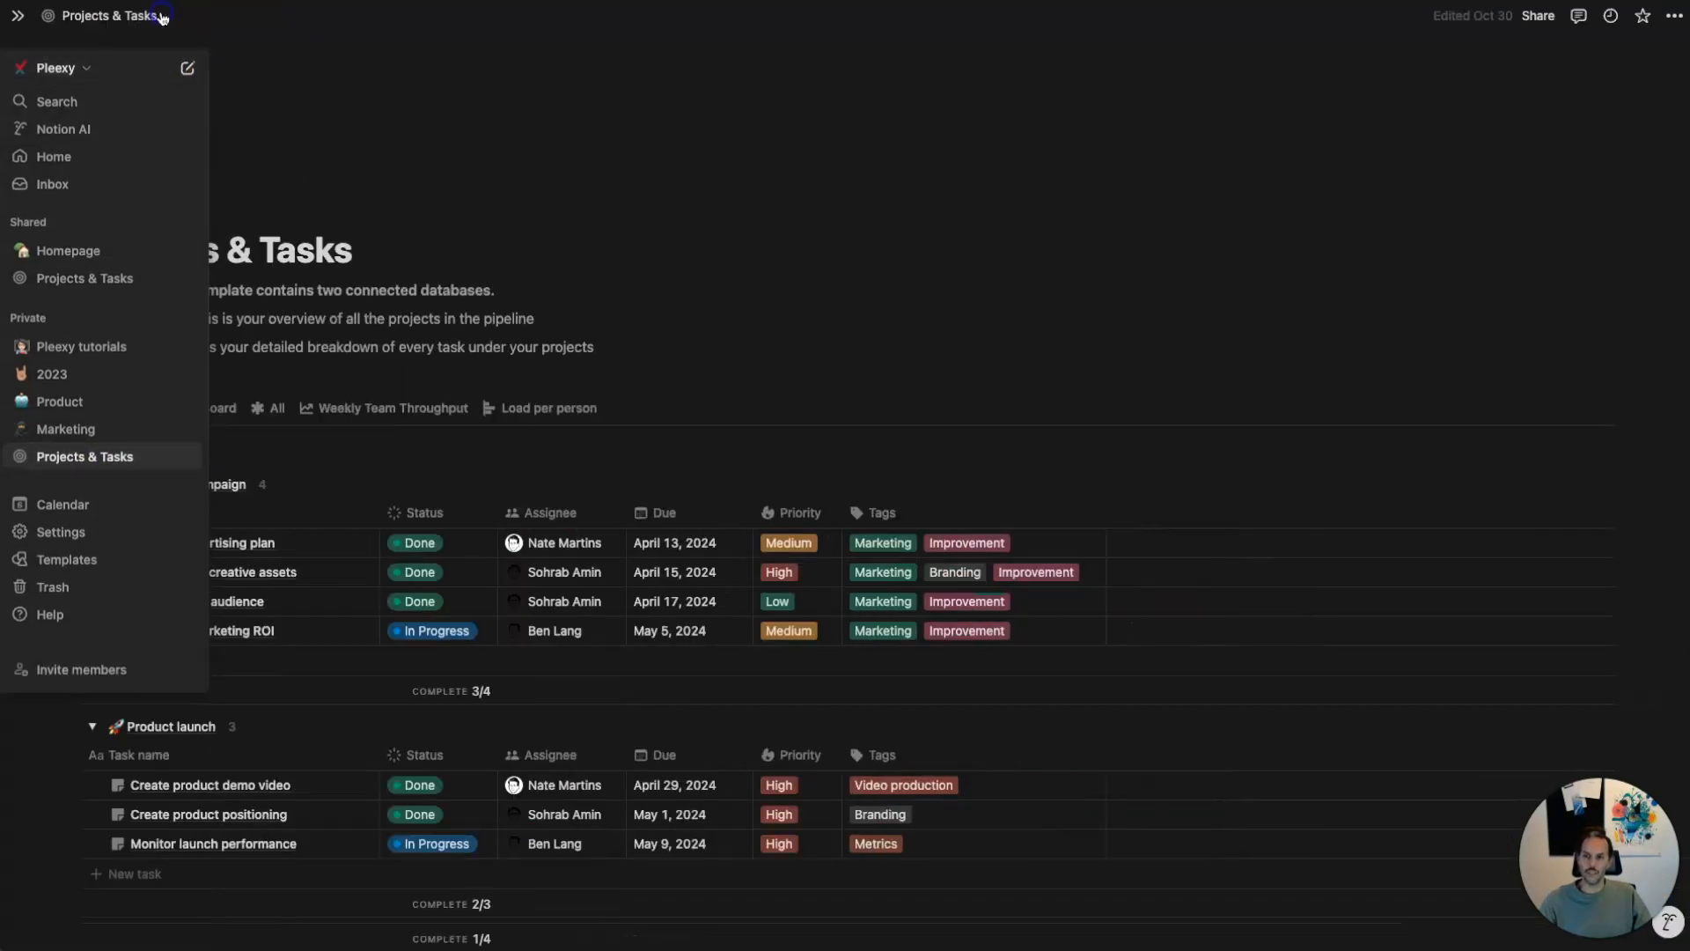
{"action": "scroll", "coordinate": [601, 385], "scroll_direction": "down", "scroll_amount": 5}
{"action": "scroll", "coordinate": [598, 385], "scroll_direction": "up", "scroll_amount": 5}
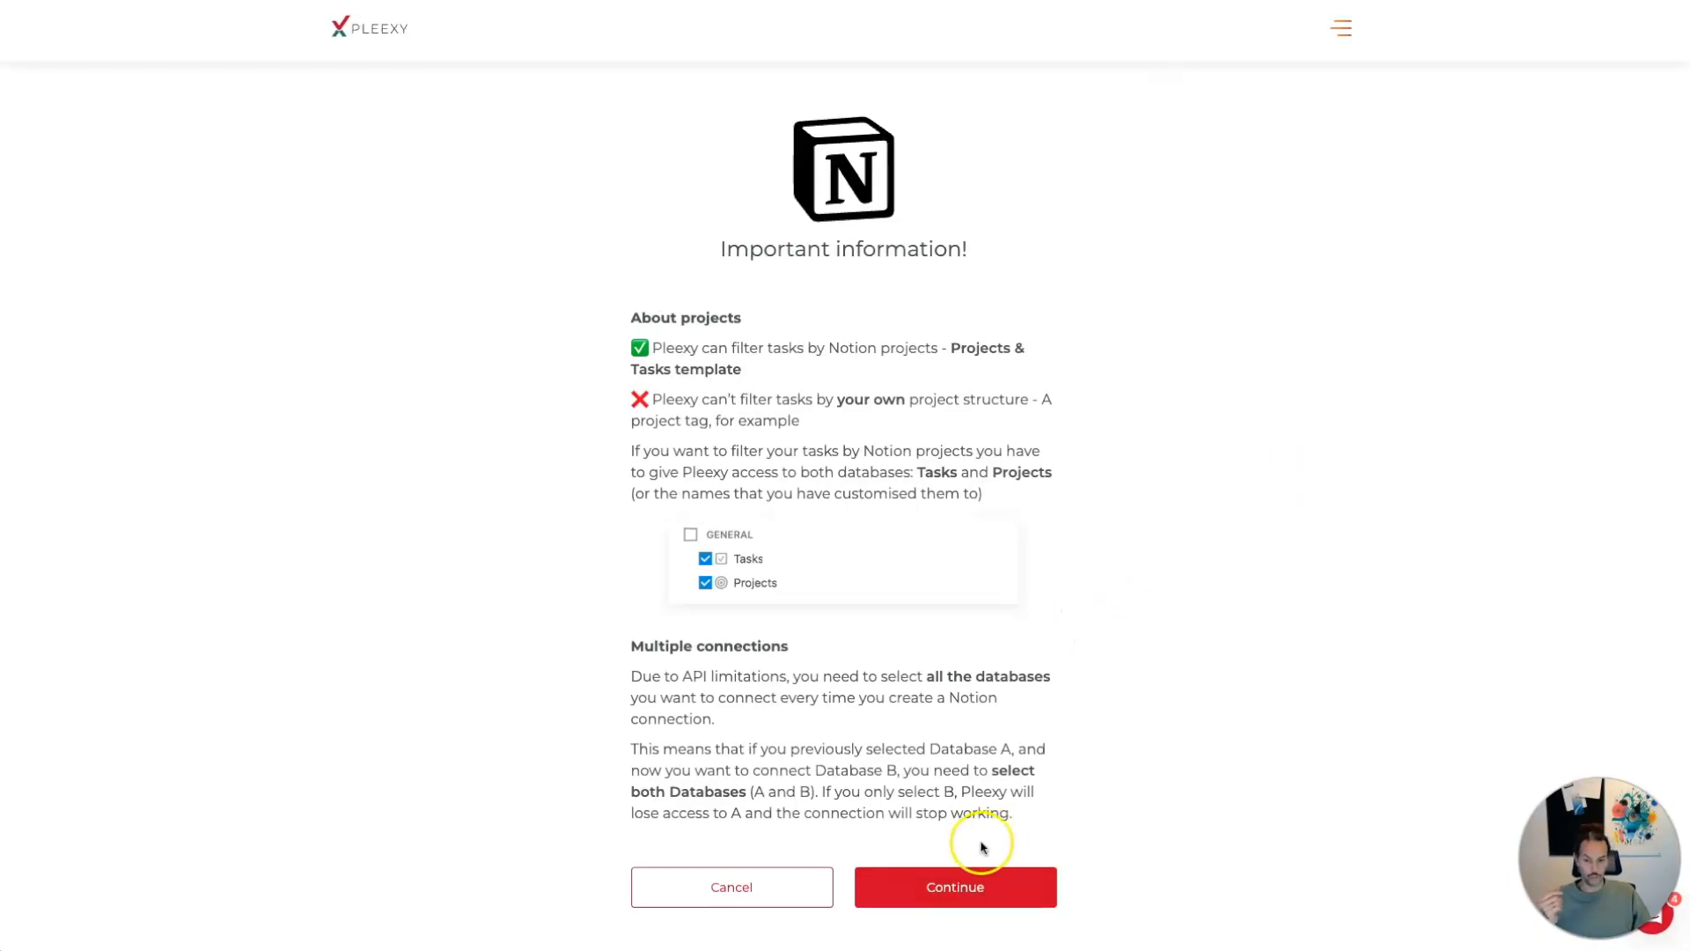
- Continue past Pleexy's Notion information page and grant Pleexy access to the private Projects & Tasks page
{"action": "left_click", "coordinate": [959, 897]}
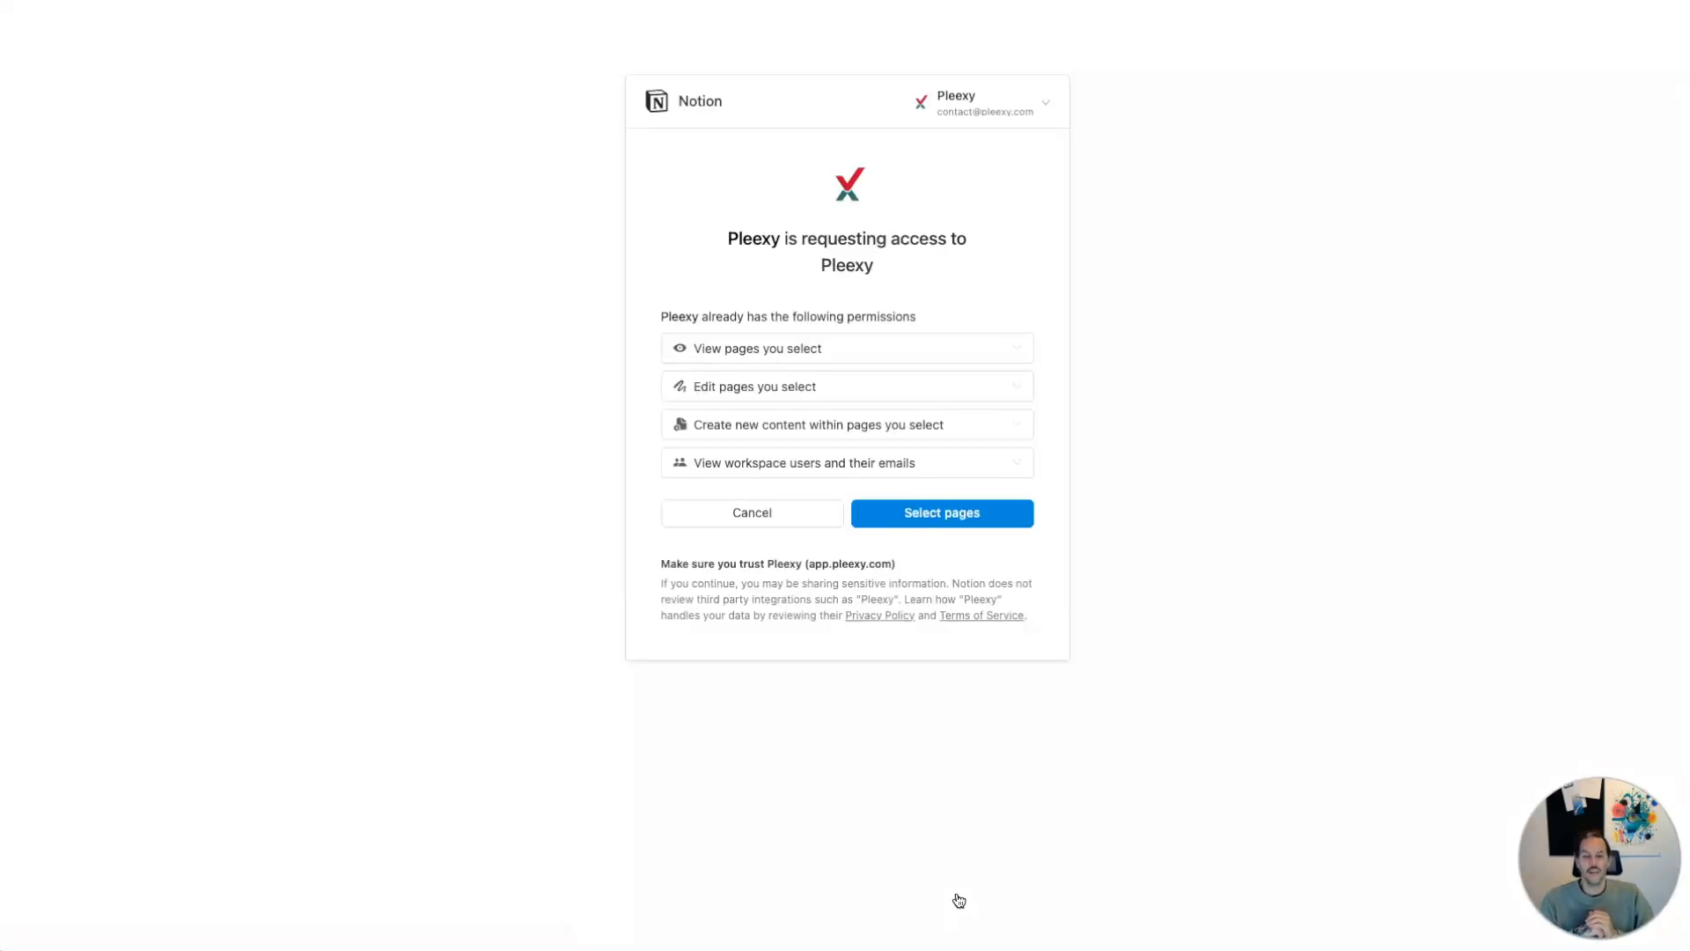
{"action": "left_click", "coordinate": [967, 522]}
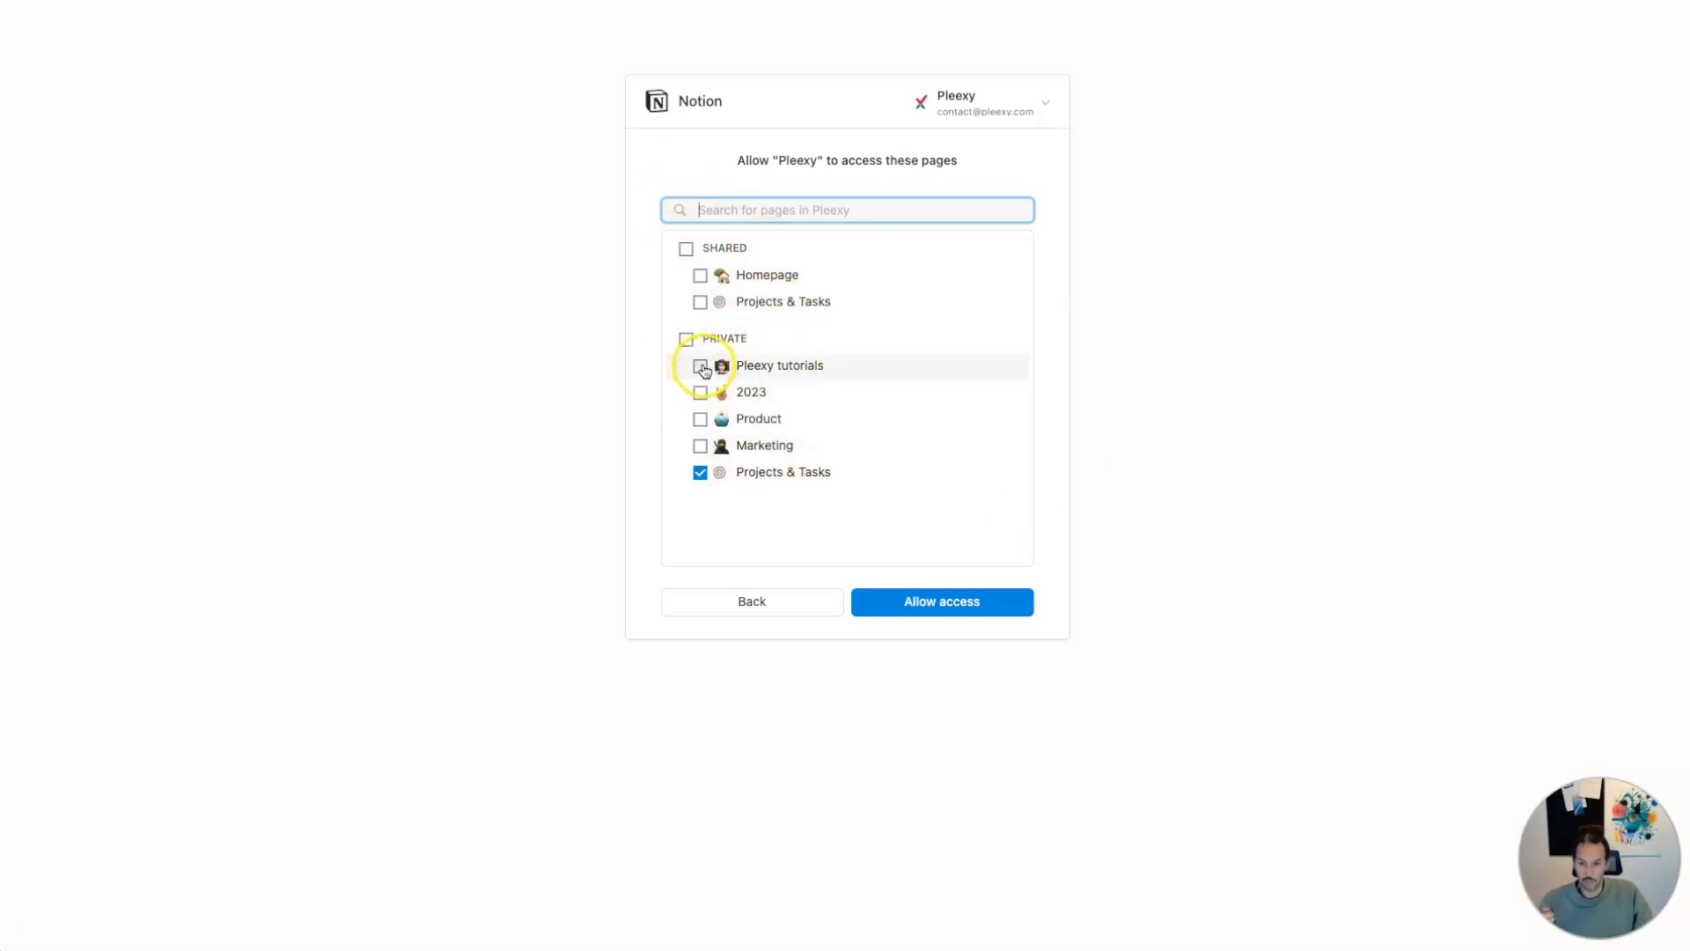
{"action": "left_click", "coordinate": [946, 615]}
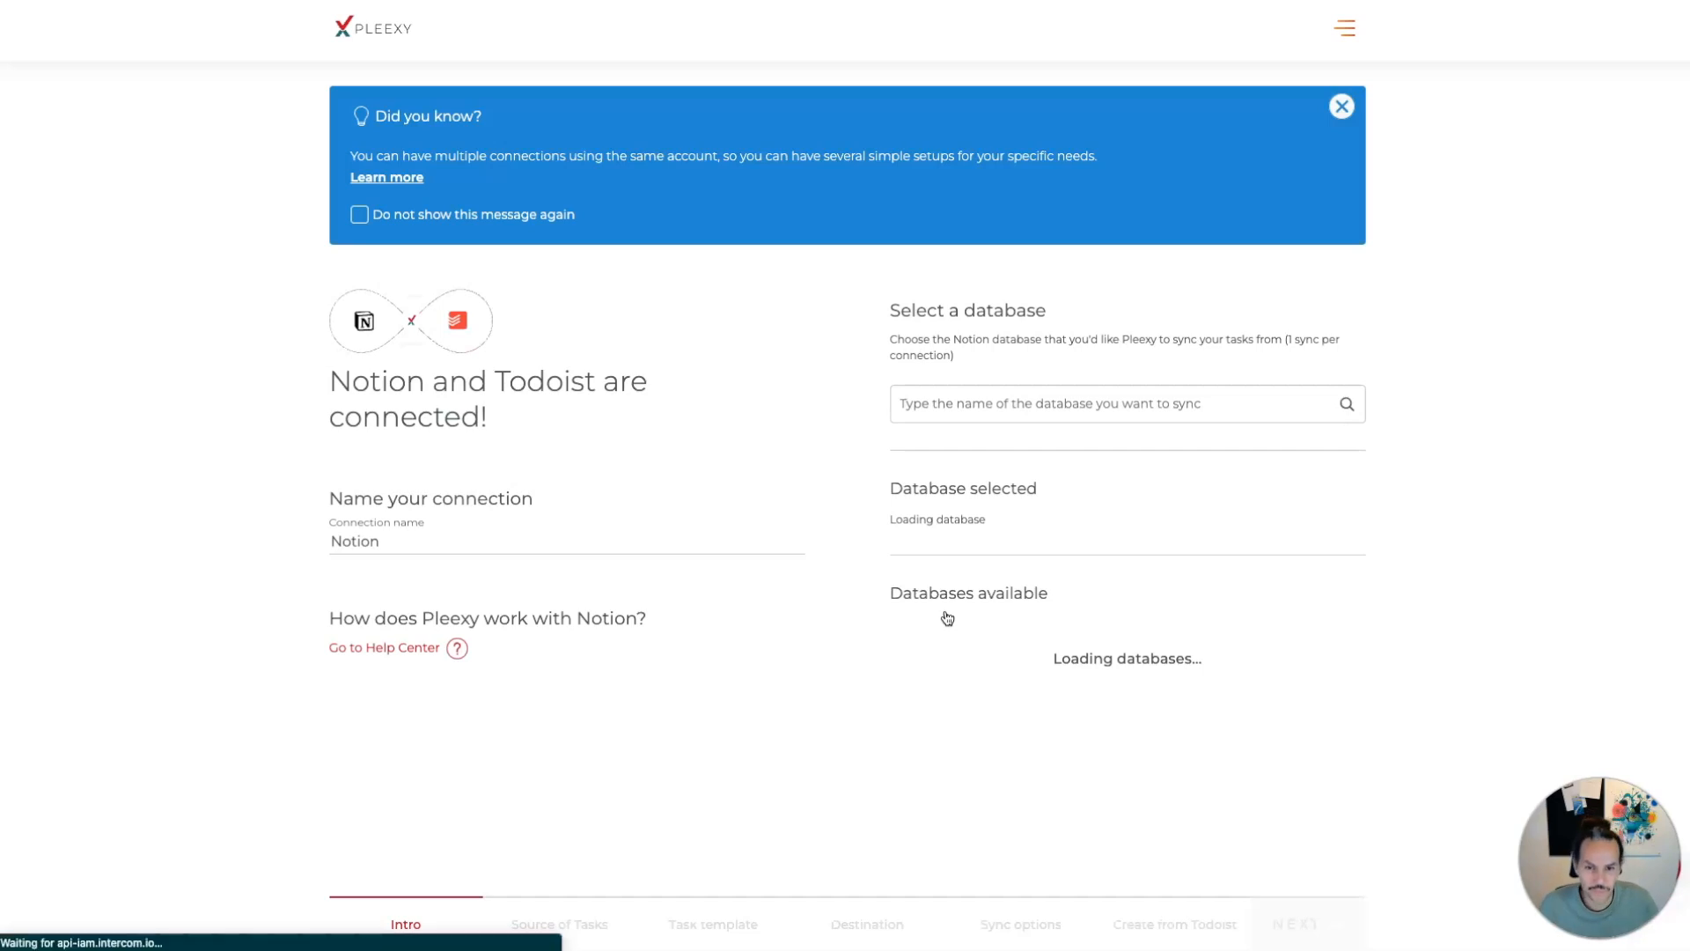
- Name the connection "Notion demo", select the Tasks database and proceed to the source of tasks settings
{"action": "left_click", "coordinate": [545, 538]}
{"action": "type", "text": "demo"}
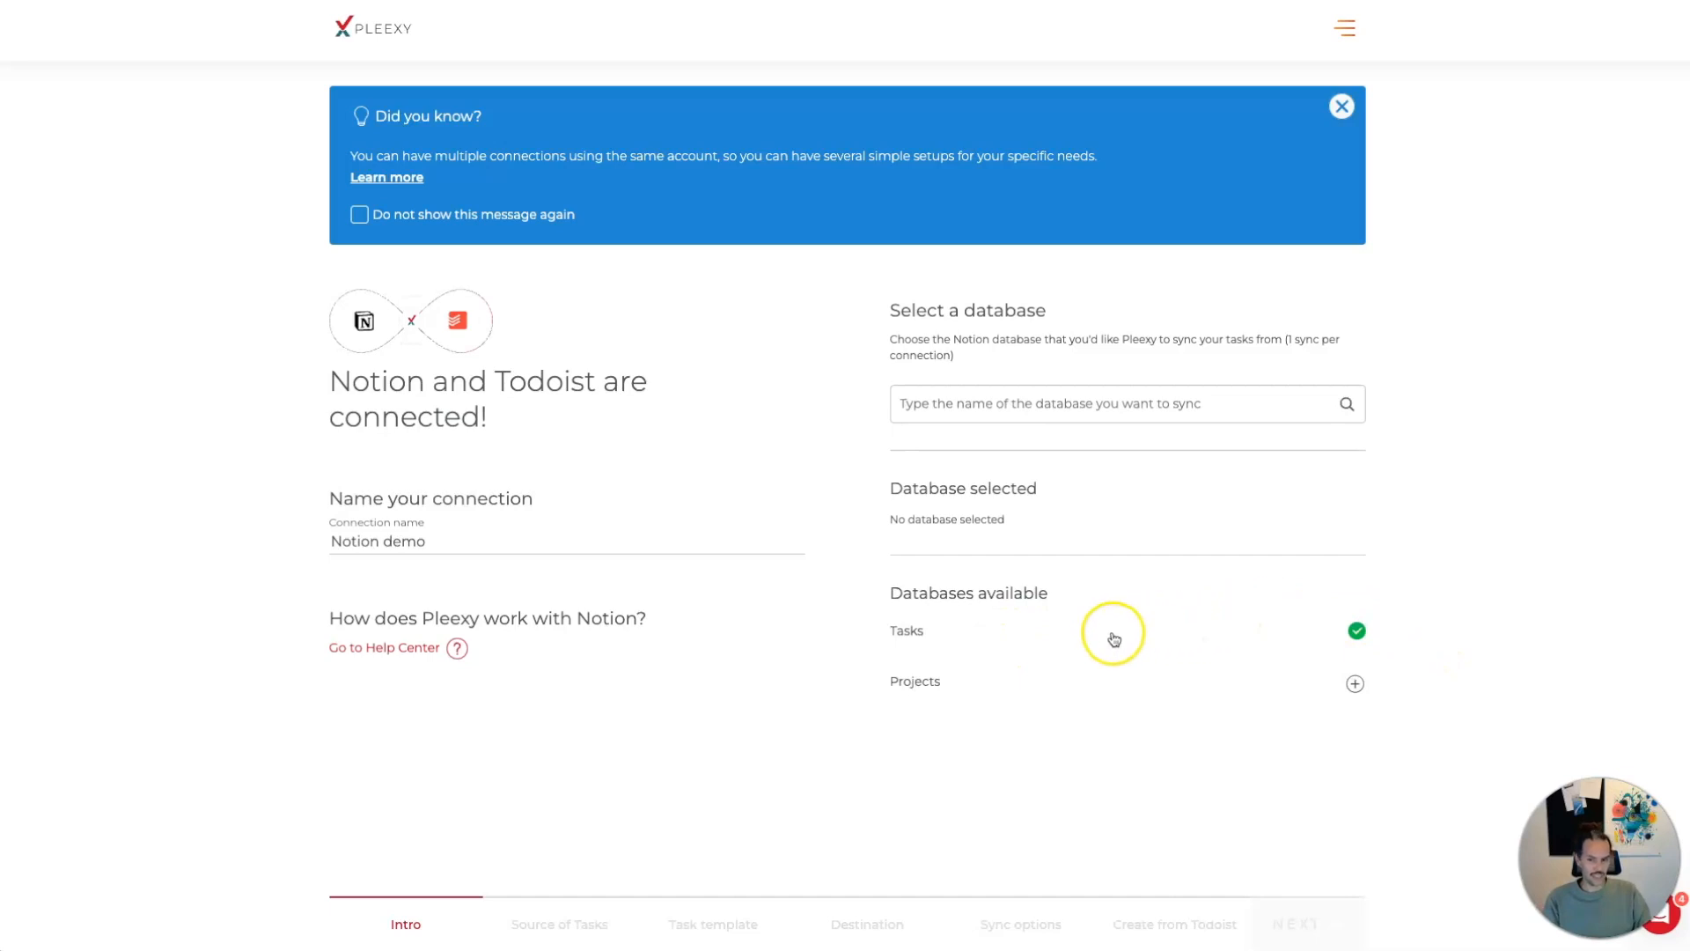
{"action": "left_click", "coordinate": [1114, 636]}
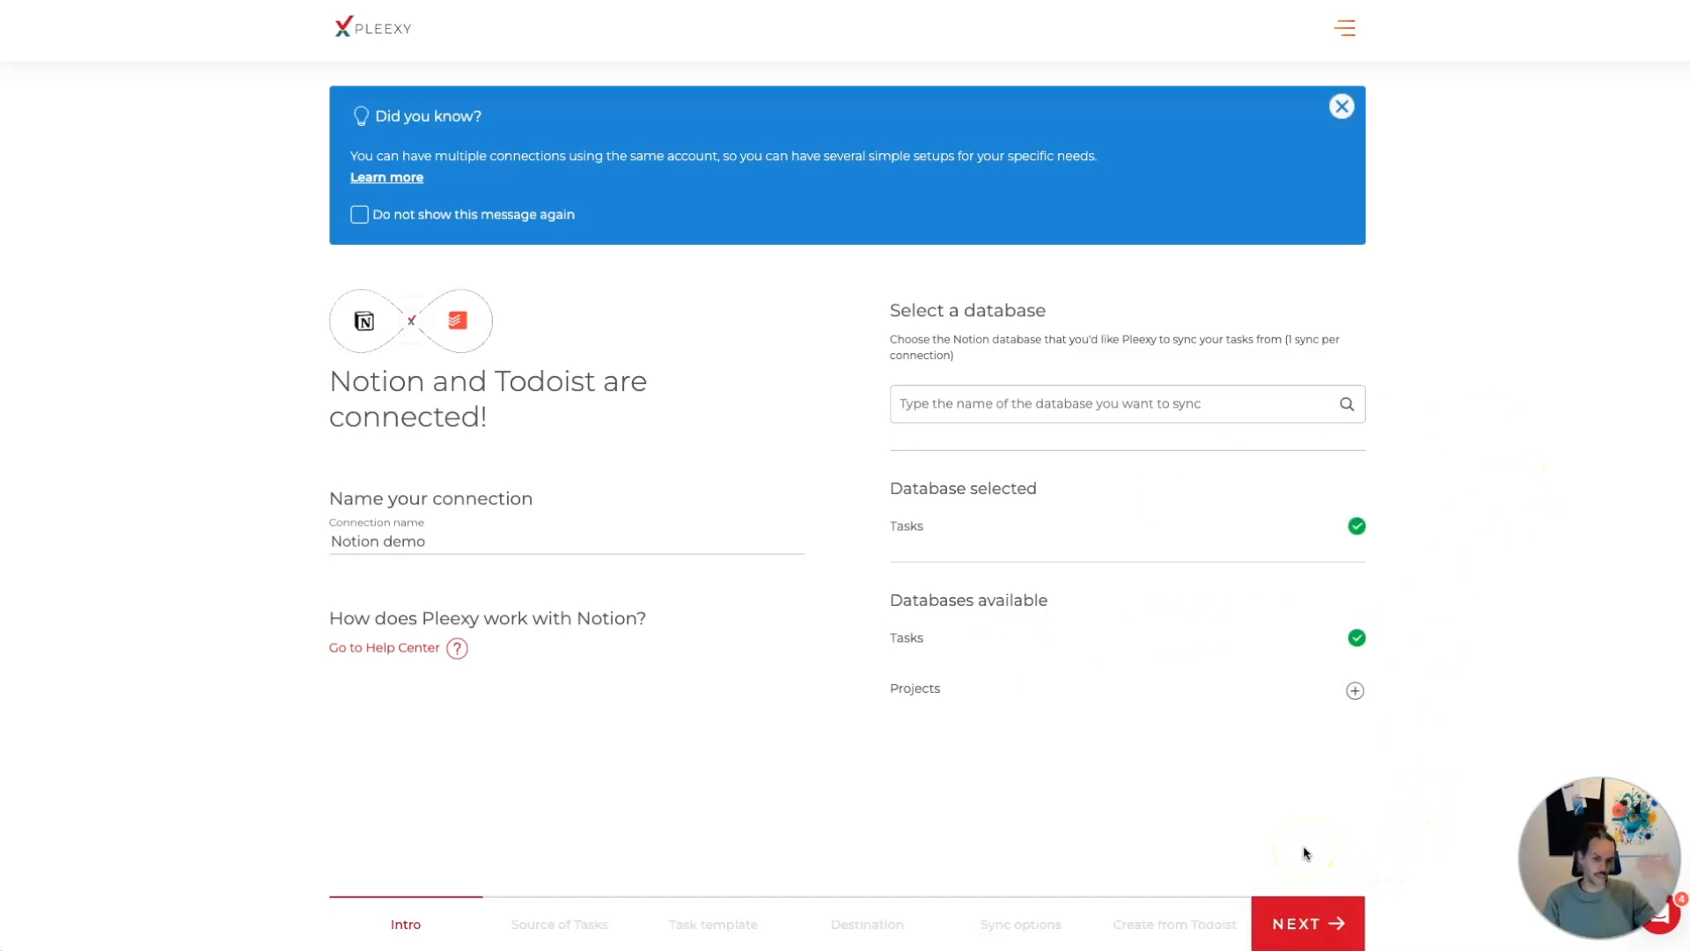
{"action": "left_click", "coordinate": [1331, 927]}
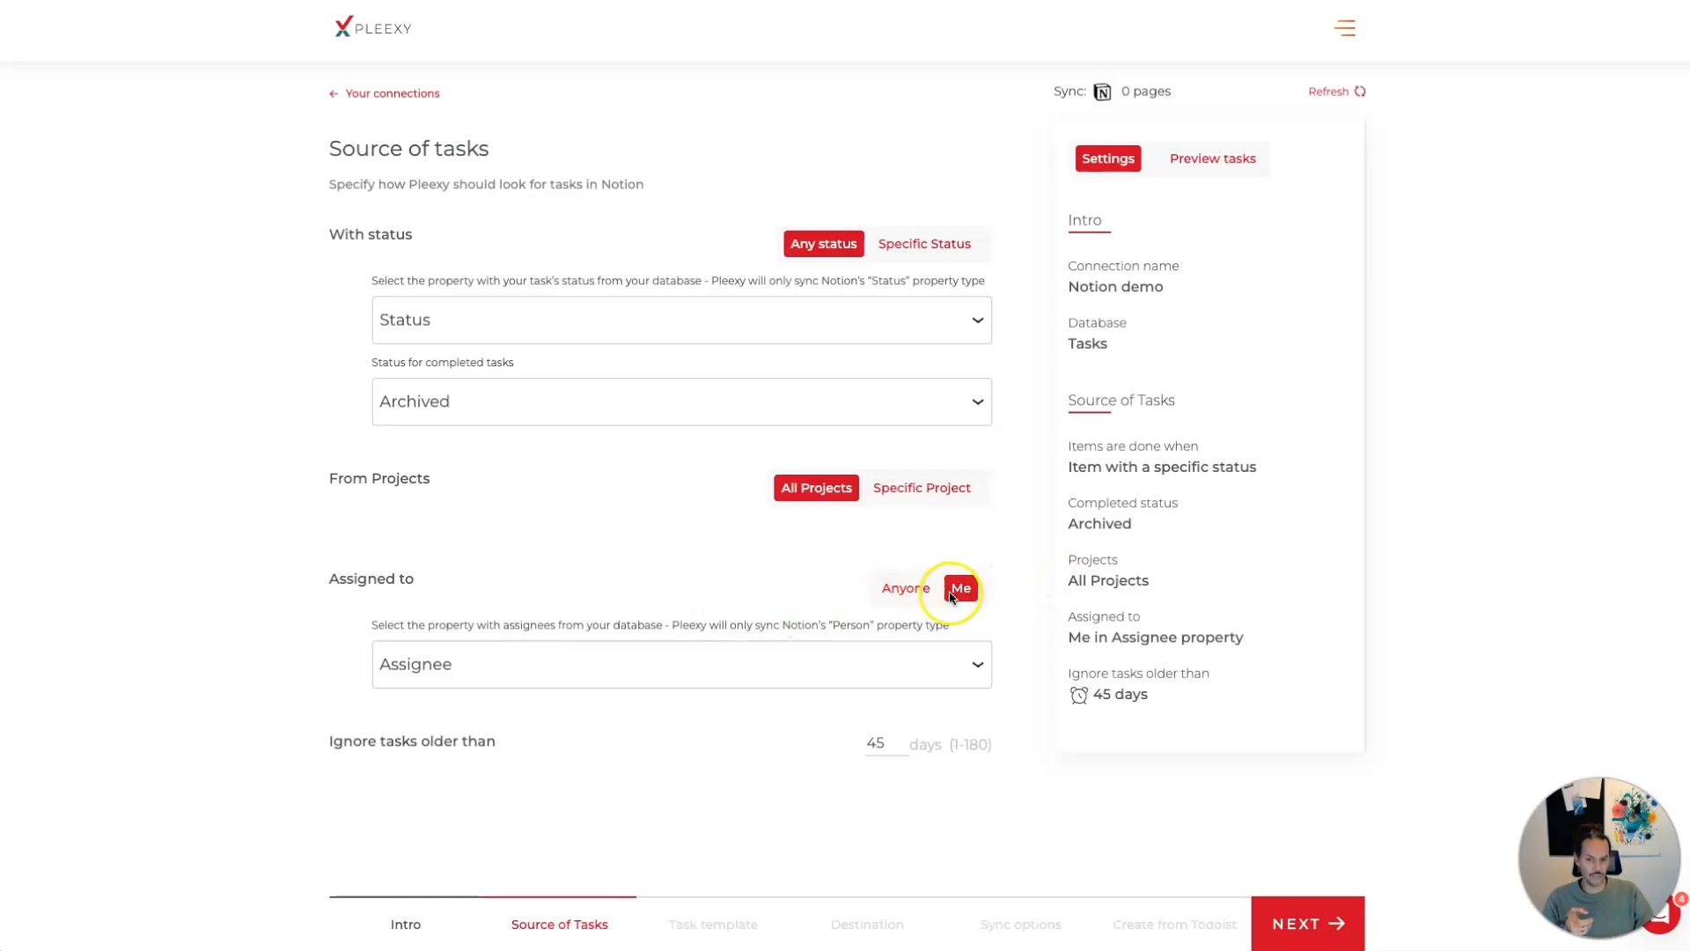
- Sync tasks assigned to Anyone and set the status for completed tasks to Done
{"action": "left_click", "coordinate": [907, 589]}
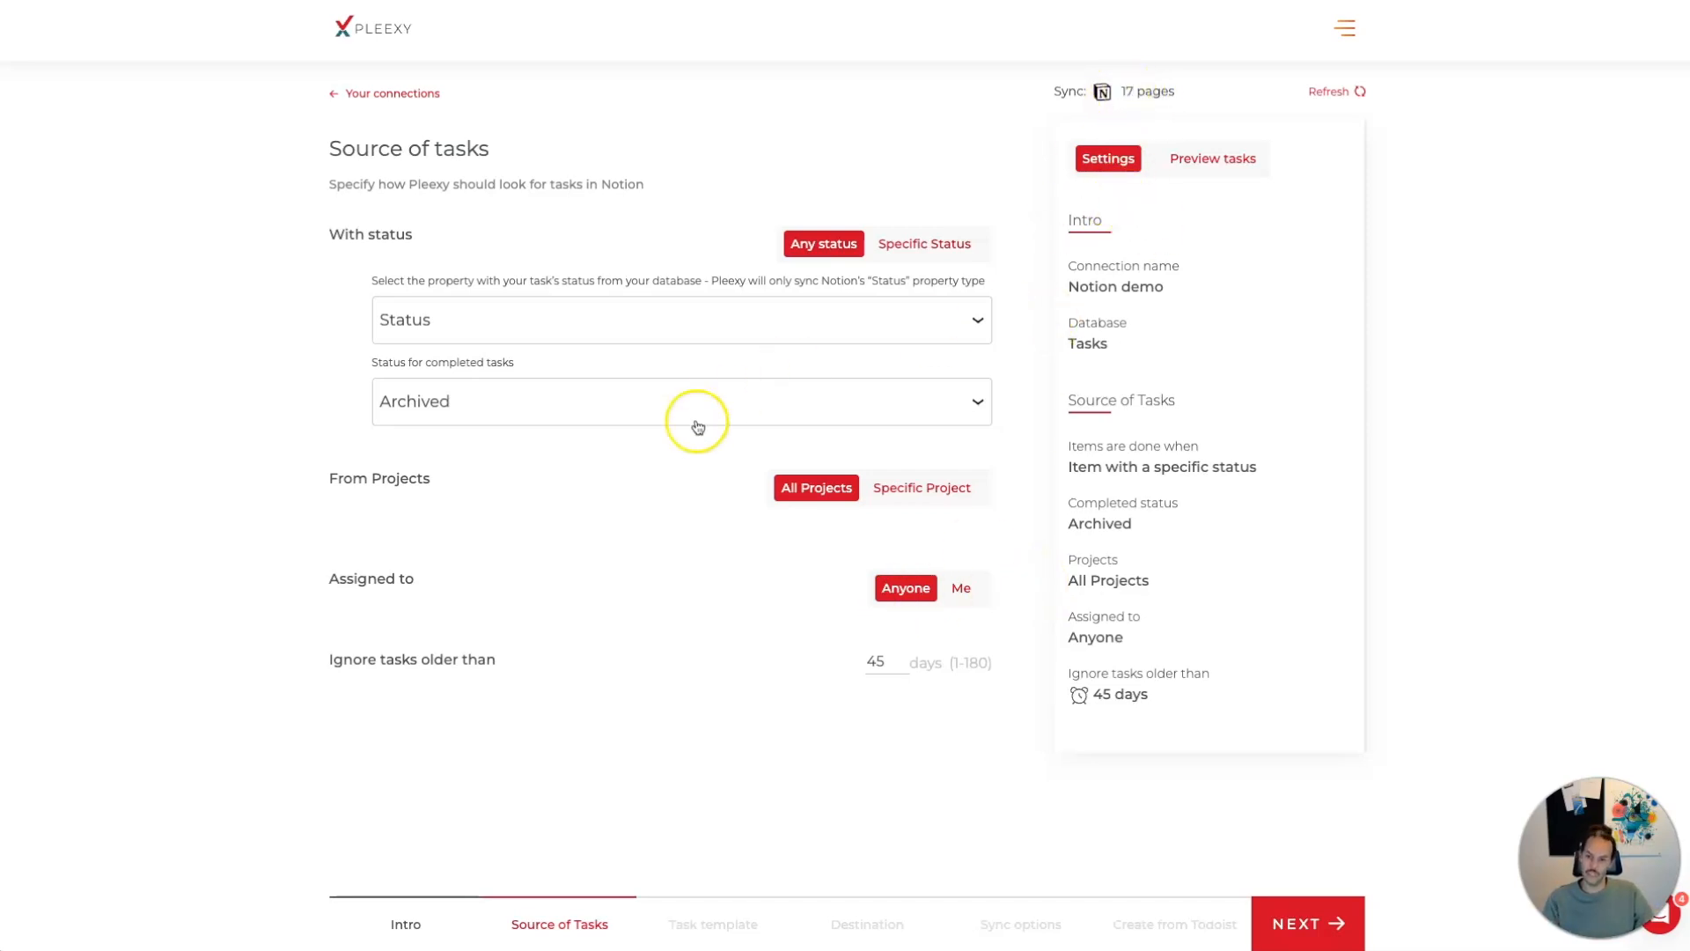
{"action": "left_click", "coordinate": [876, 411]}
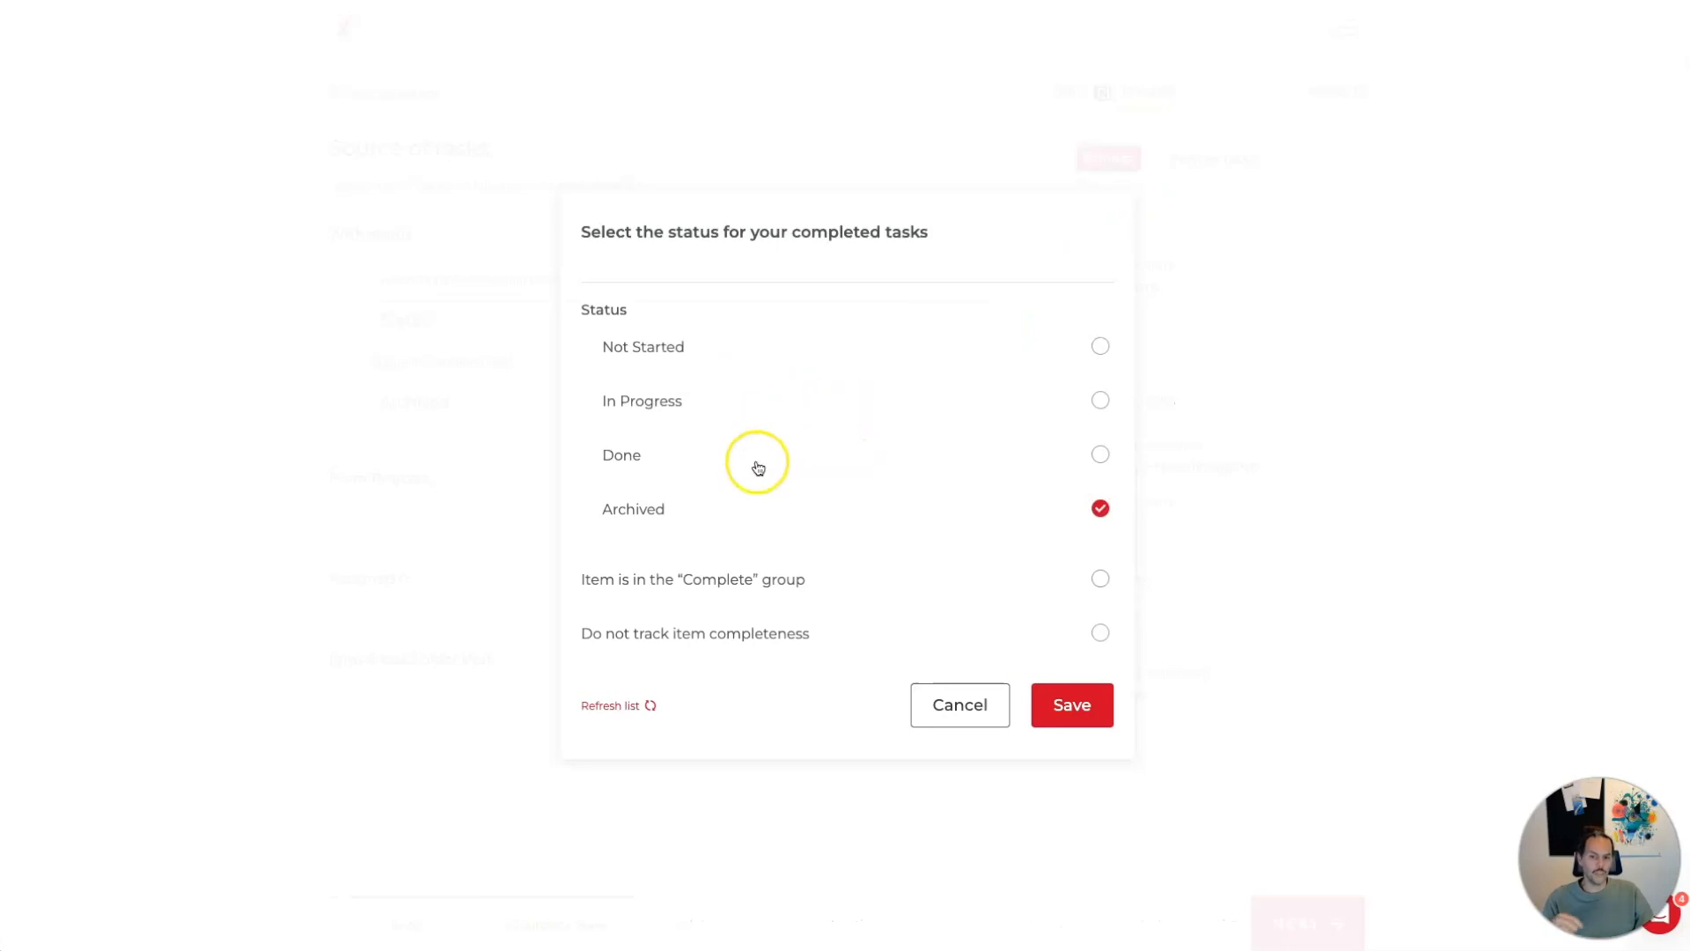
{"action": "left_click", "coordinate": [1068, 703]}
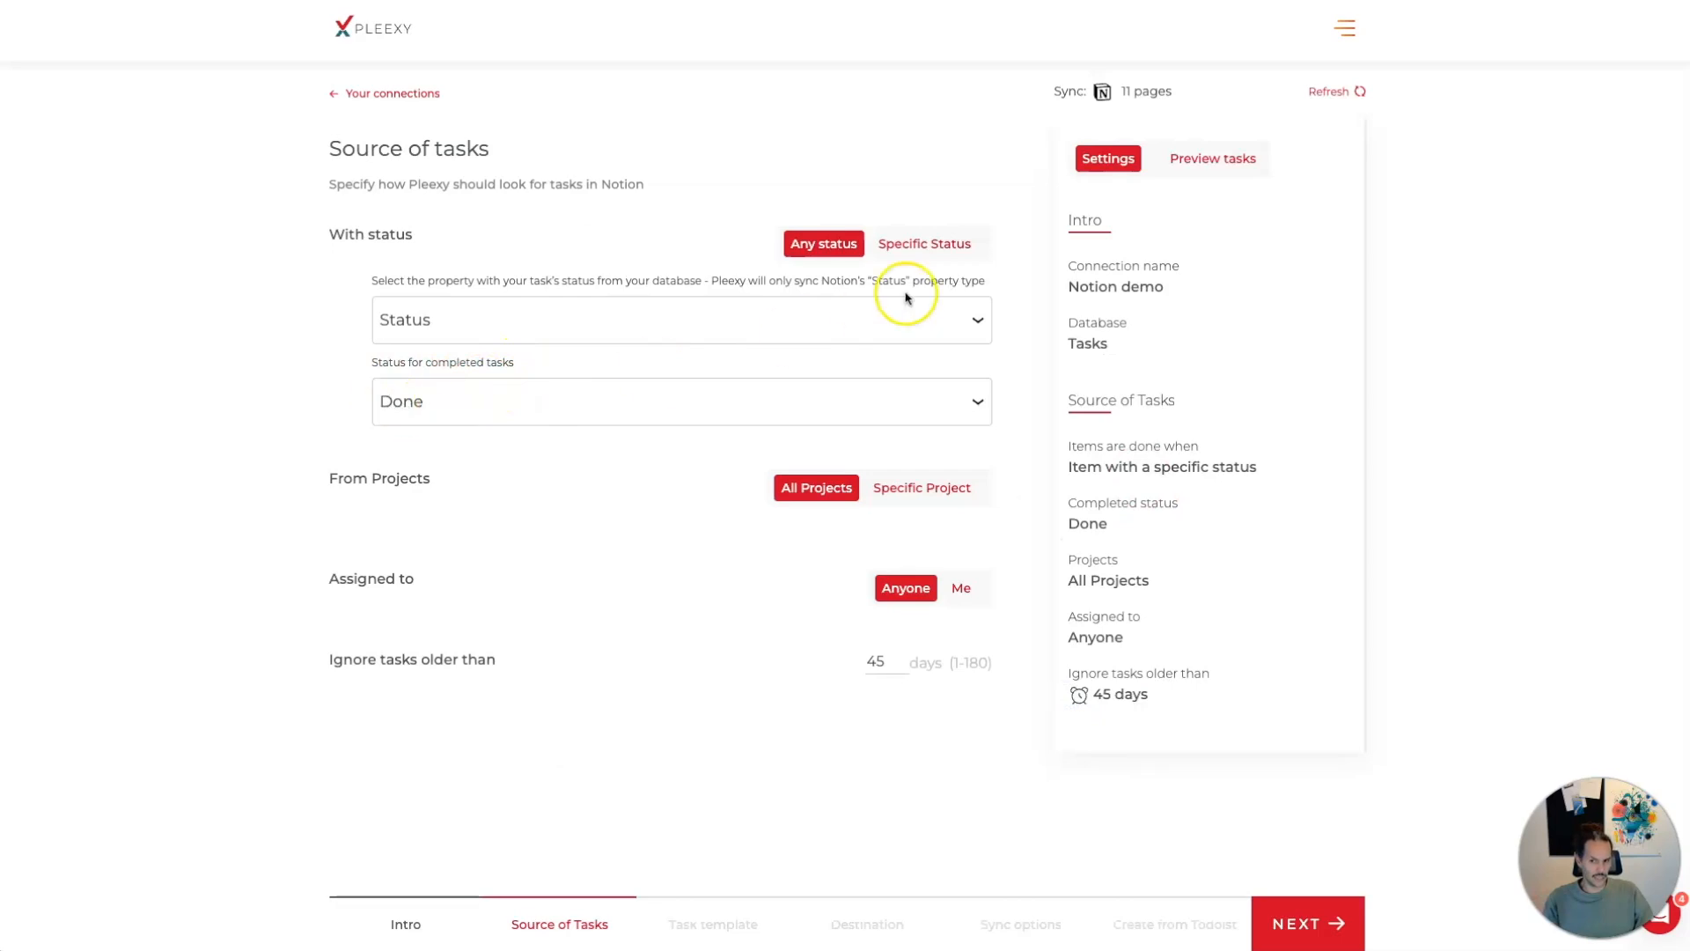
- Restrict the sync to the specific status In Progress and proceed to the task template settings
{"action": "left_click", "coordinate": [940, 244]}
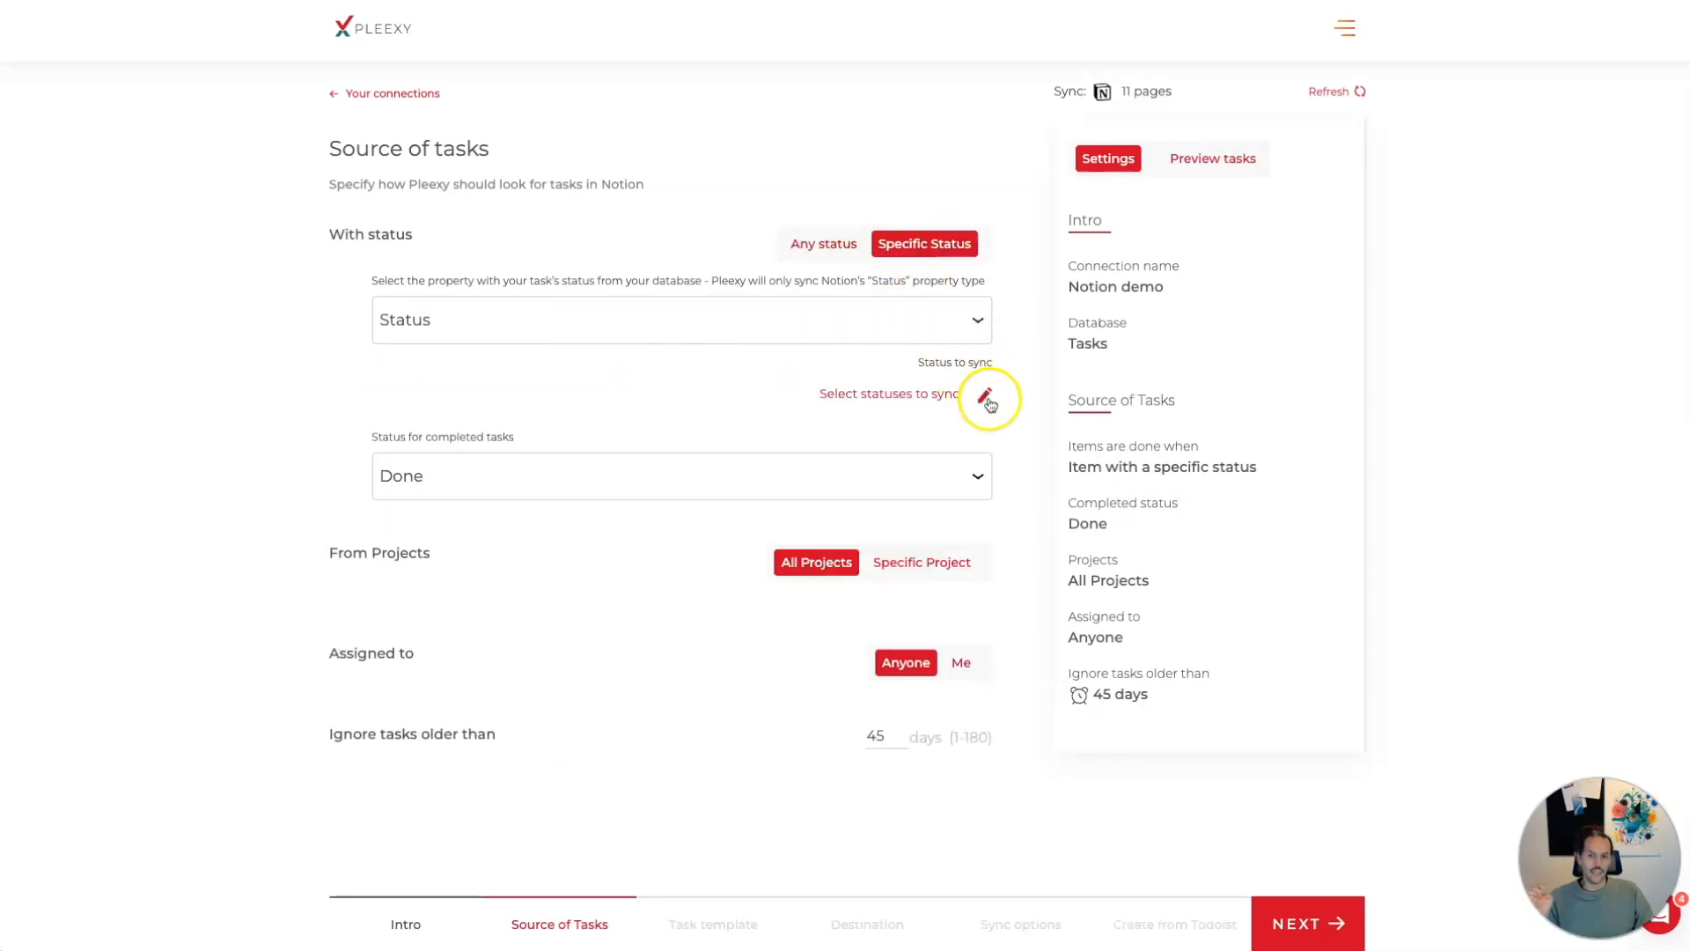
{"action": "left_click", "coordinate": [987, 398]}
{"action": "left_click", "coordinate": [704, 453]}
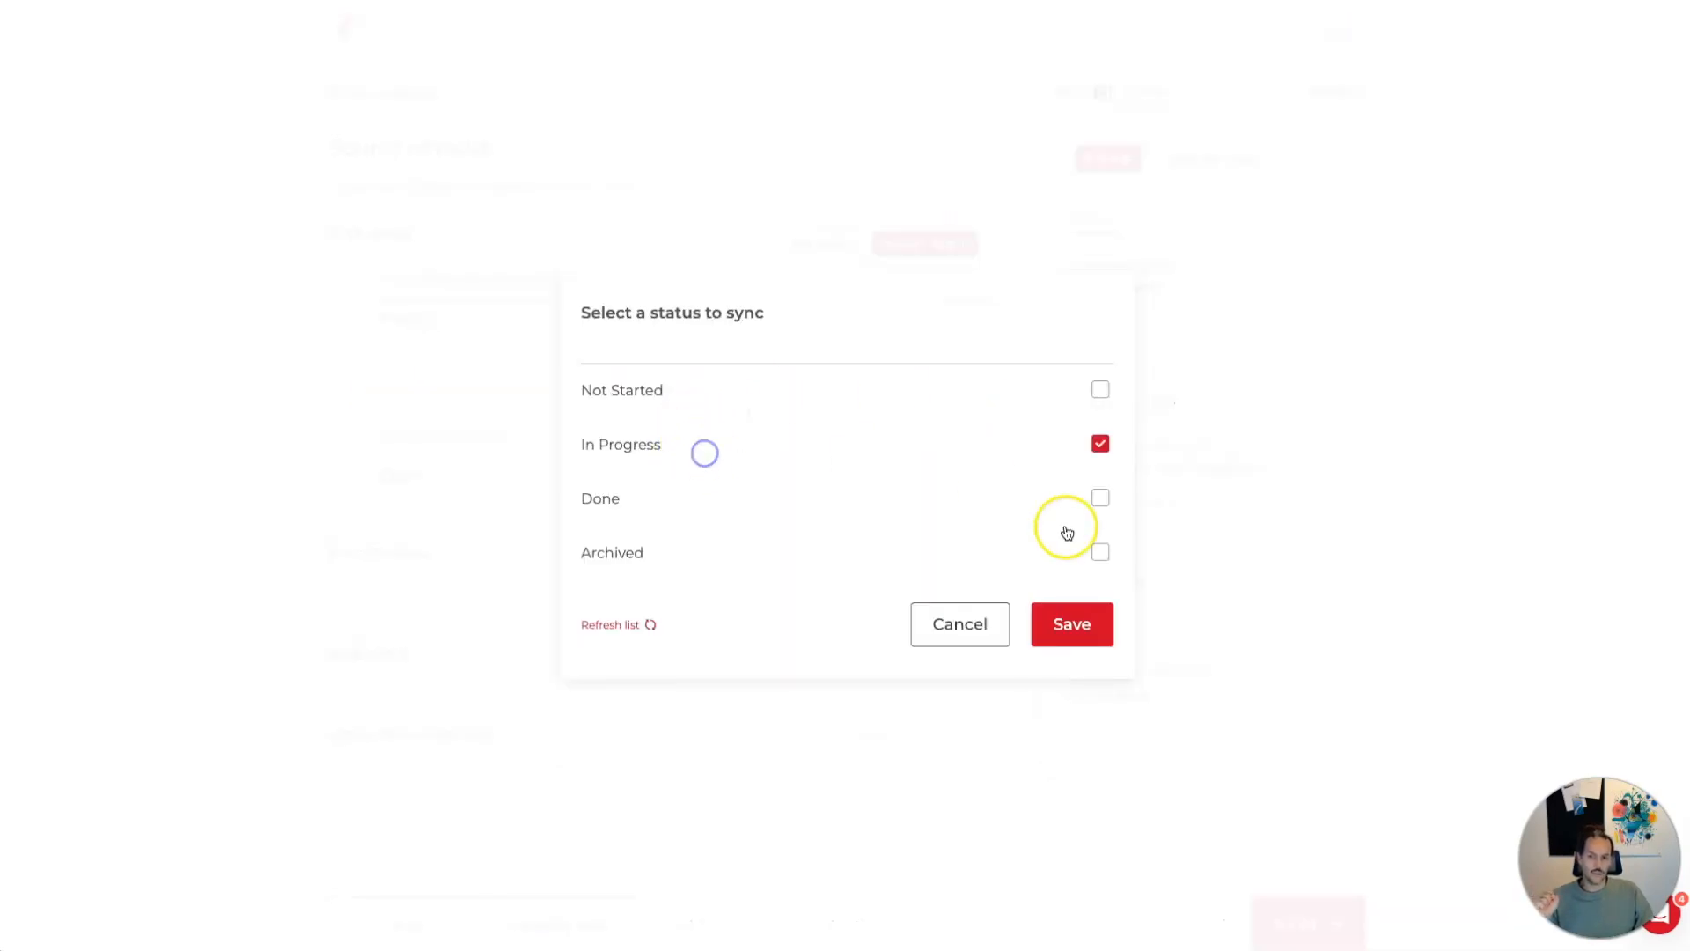
{"action": "left_click", "coordinate": [1073, 625]}
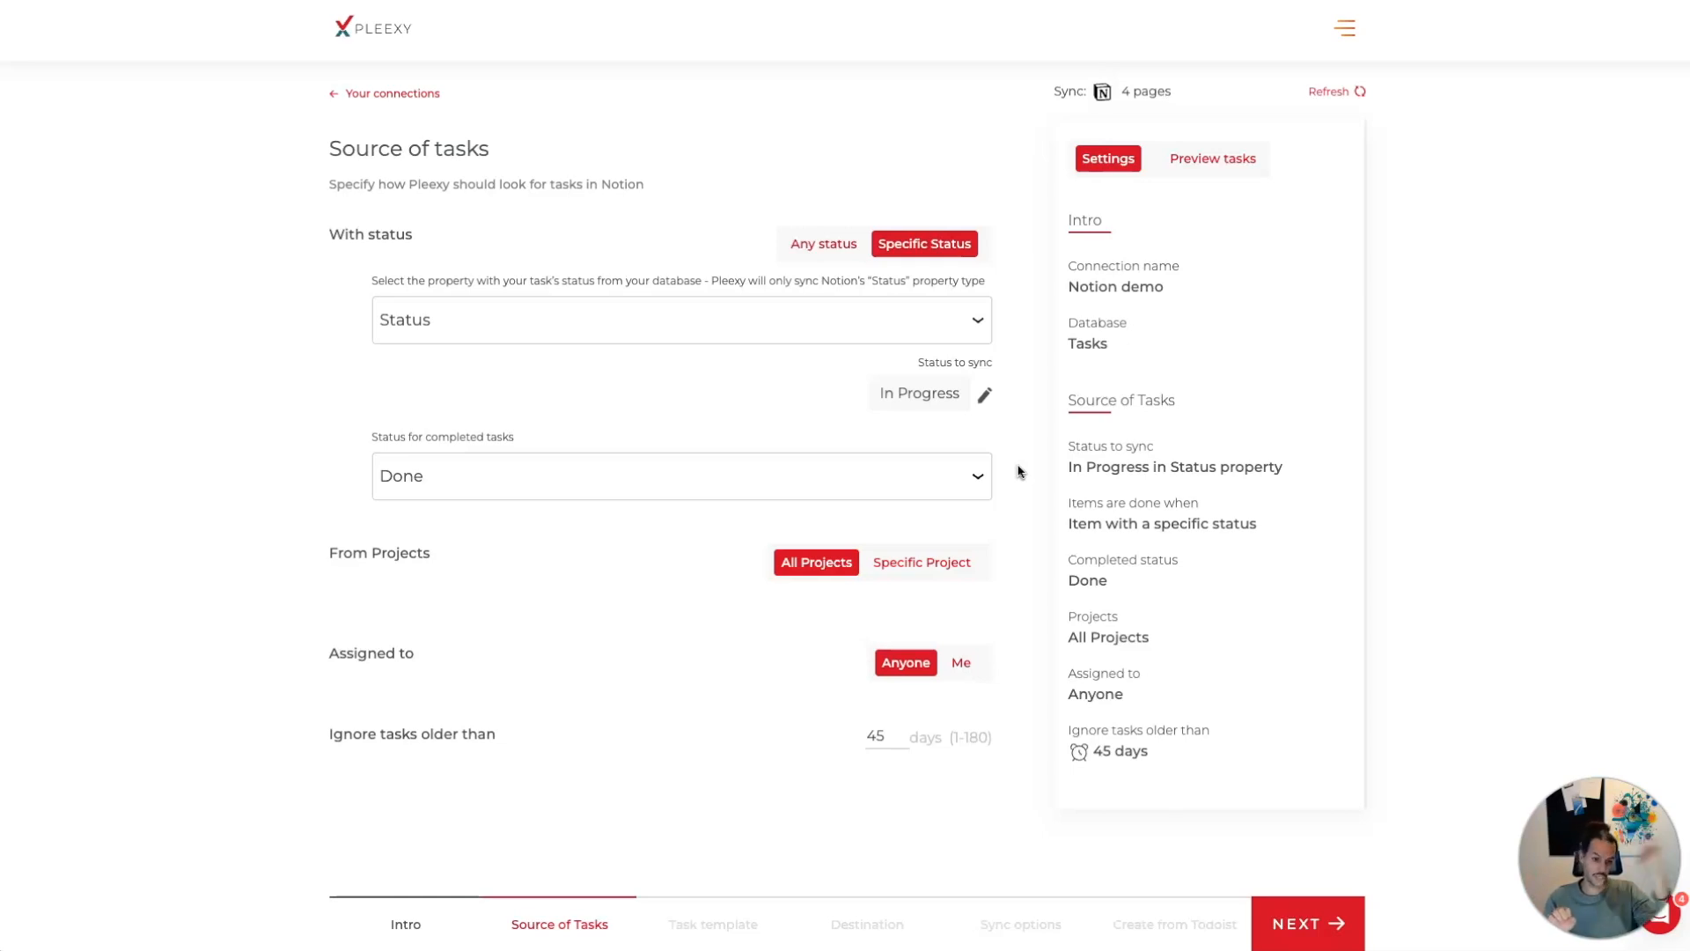
{"action": "left_click", "coordinate": [985, 483]}
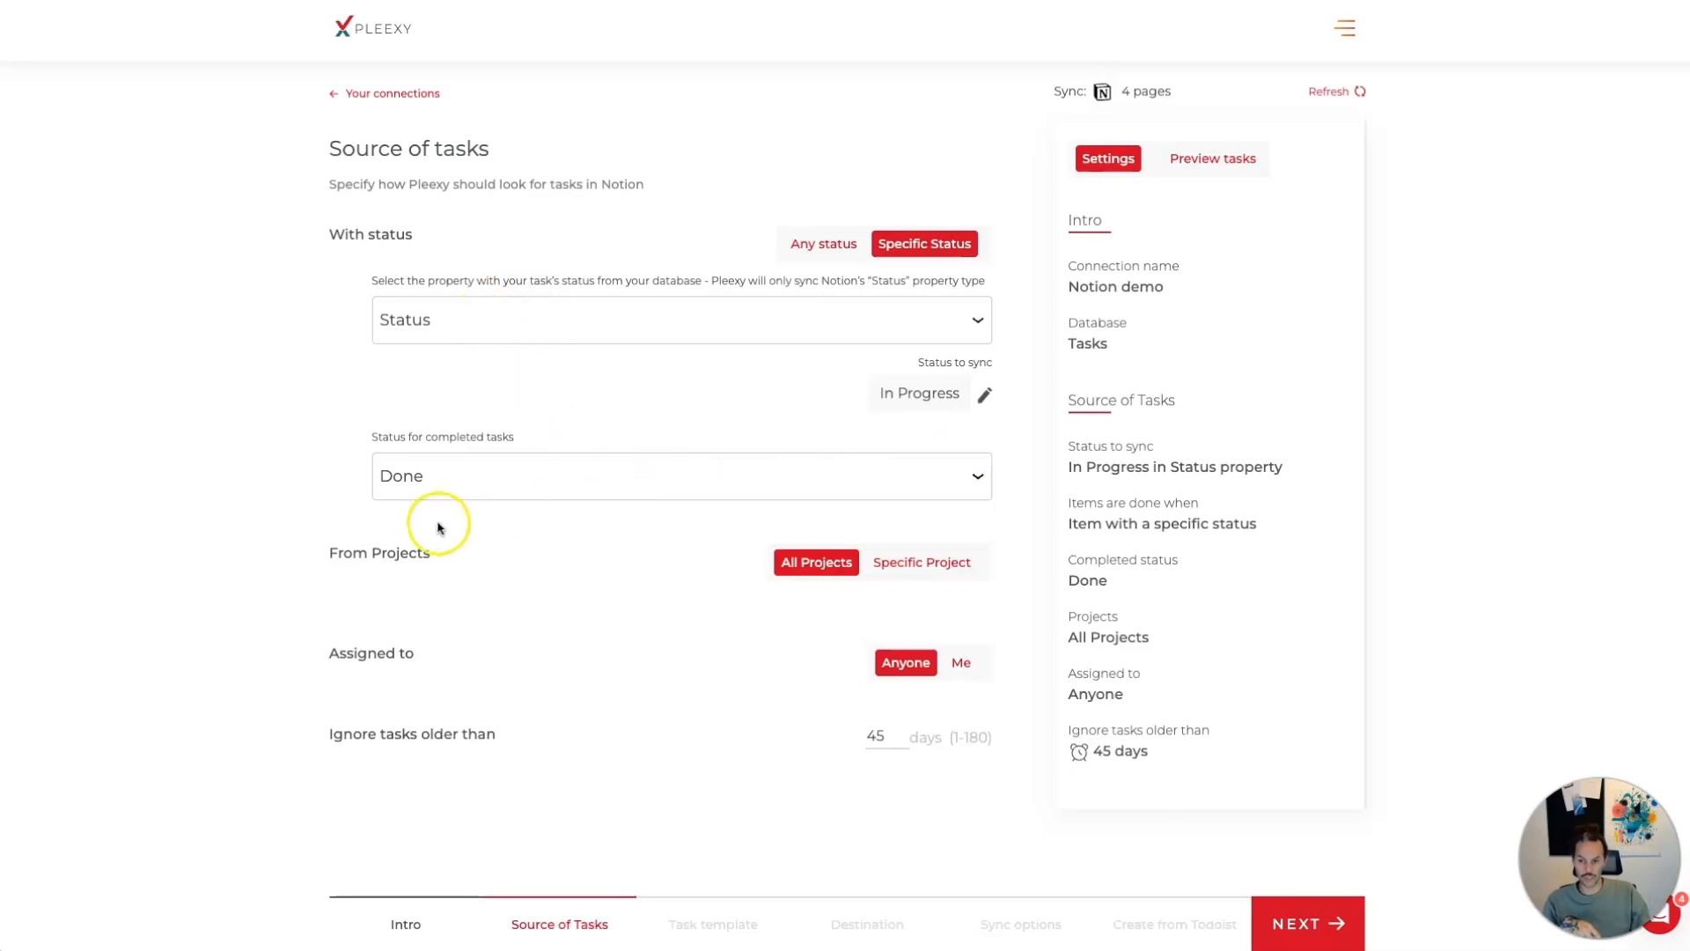
{"action": "left_click", "coordinate": [1309, 926]}
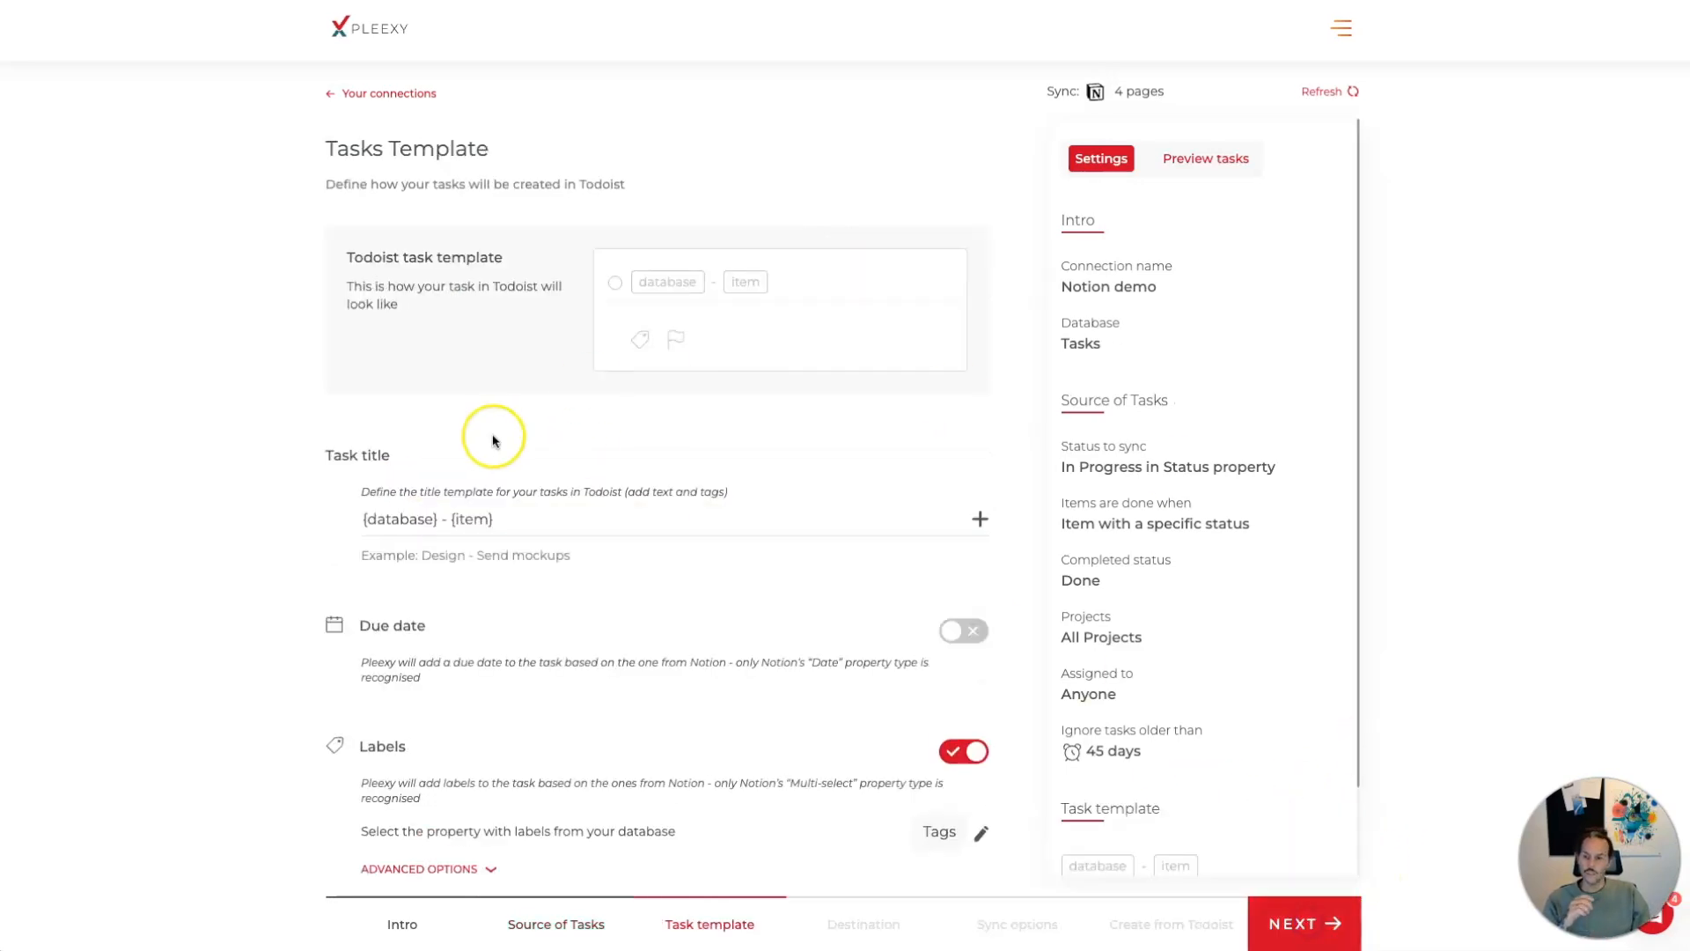
- Turn off the Priority option in the task template
{"action": "scroll", "coordinate": [680, 607], "scroll_direction": "down", "scroll_amount": 5}
{"action": "scroll", "coordinate": [680, 607], "scroll_direction": "up", "scroll_amount": 1}
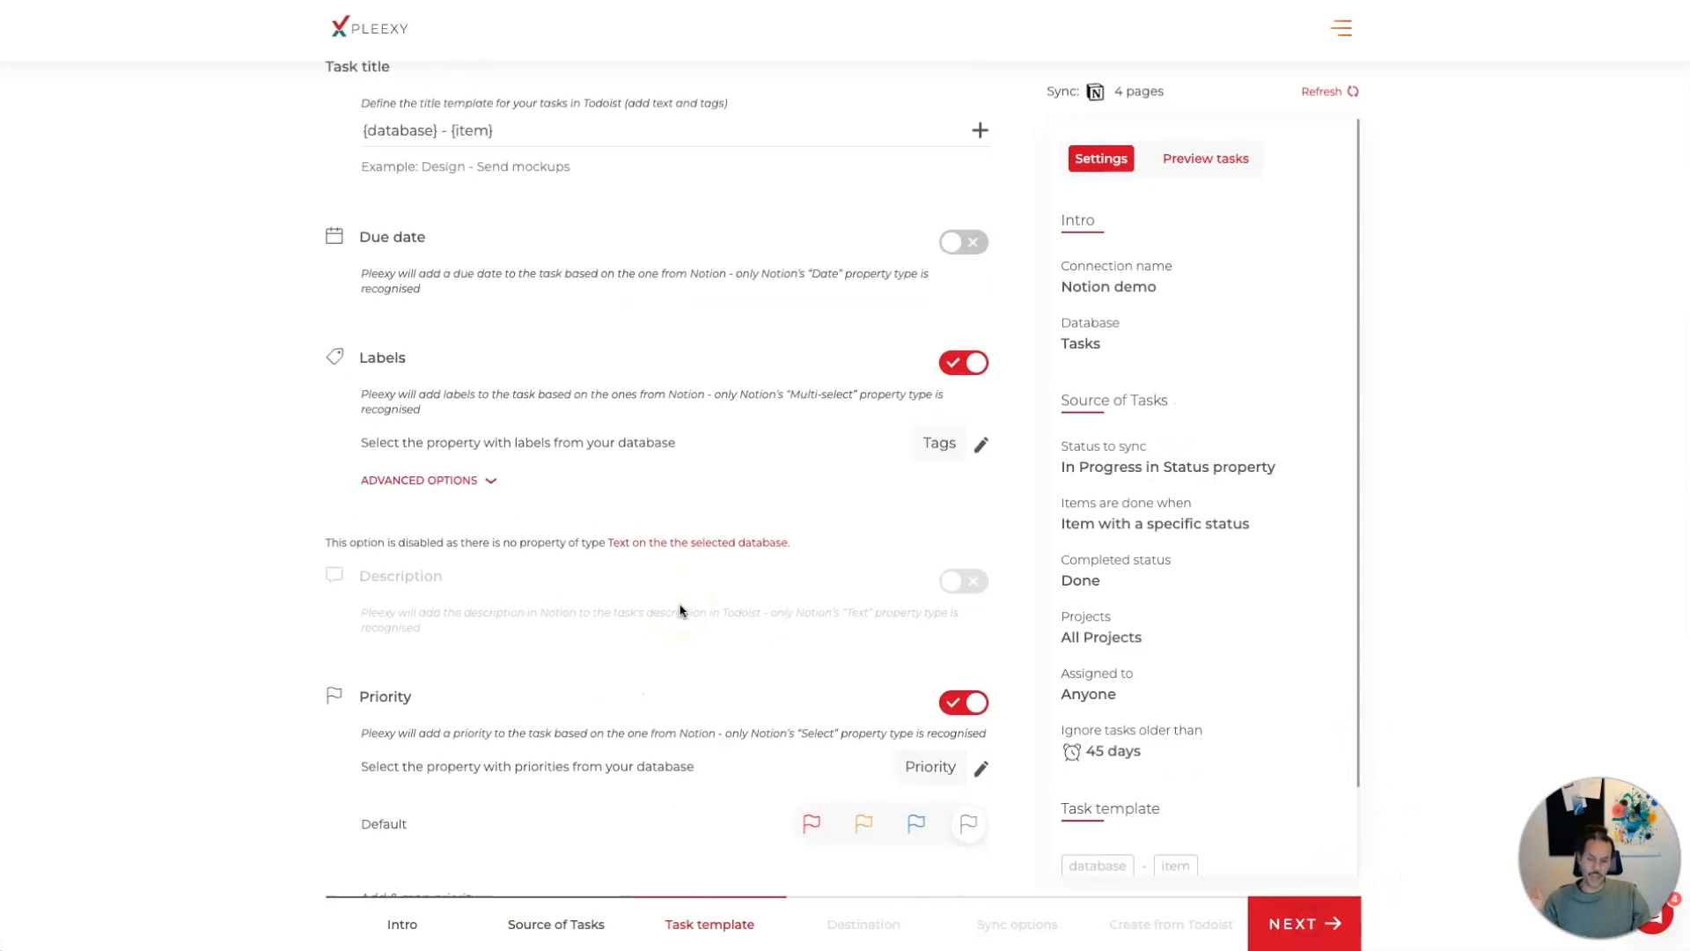
{"action": "scroll", "coordinate": [679, 608], "scroll_direction": "down", "scroll_amount": 1}
{"action": "left_click", "coordinate": [965, 630]}
{"action": "scroll", "coordinate": [853, 477], "scroll_direction": "up", "scroll_amount": 2}
{"action": "scroll", "coordinate": [853, 477], "scroll_direction": "up", "scroll_amount": 1}
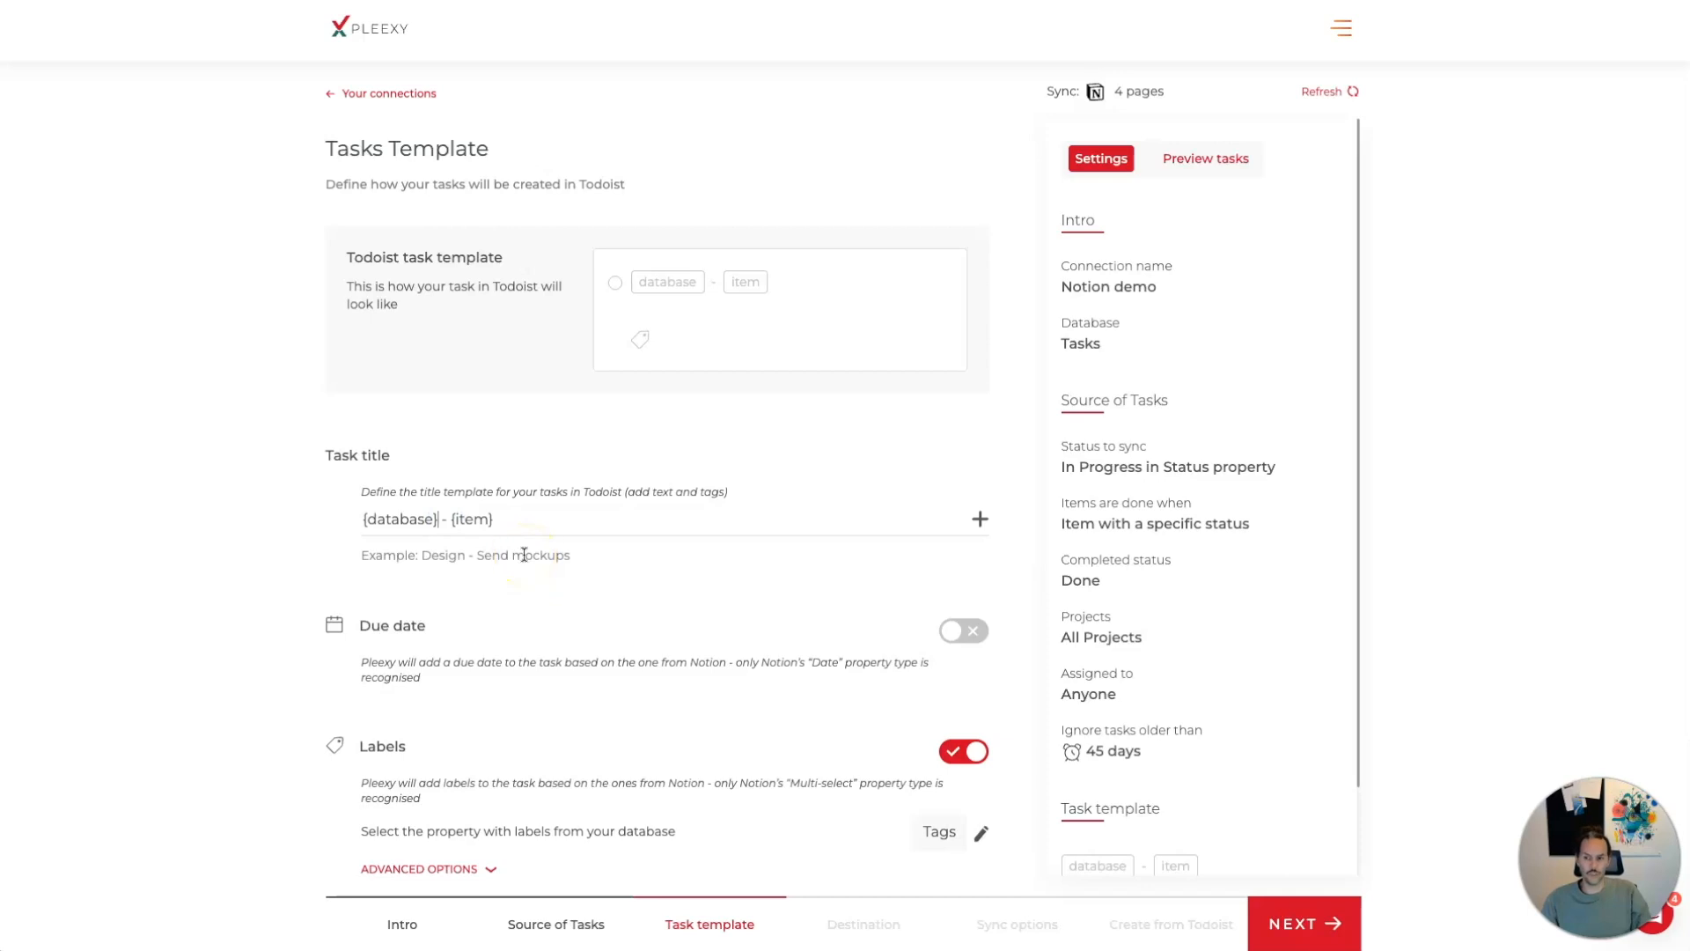
- Replace {database} with "Notion" in the task title so it reads "Notion - {item}", and proceed to the destination settings
{"action": "key", "text": "shift+Home"}
{"action": "type", "text": "Notion"}
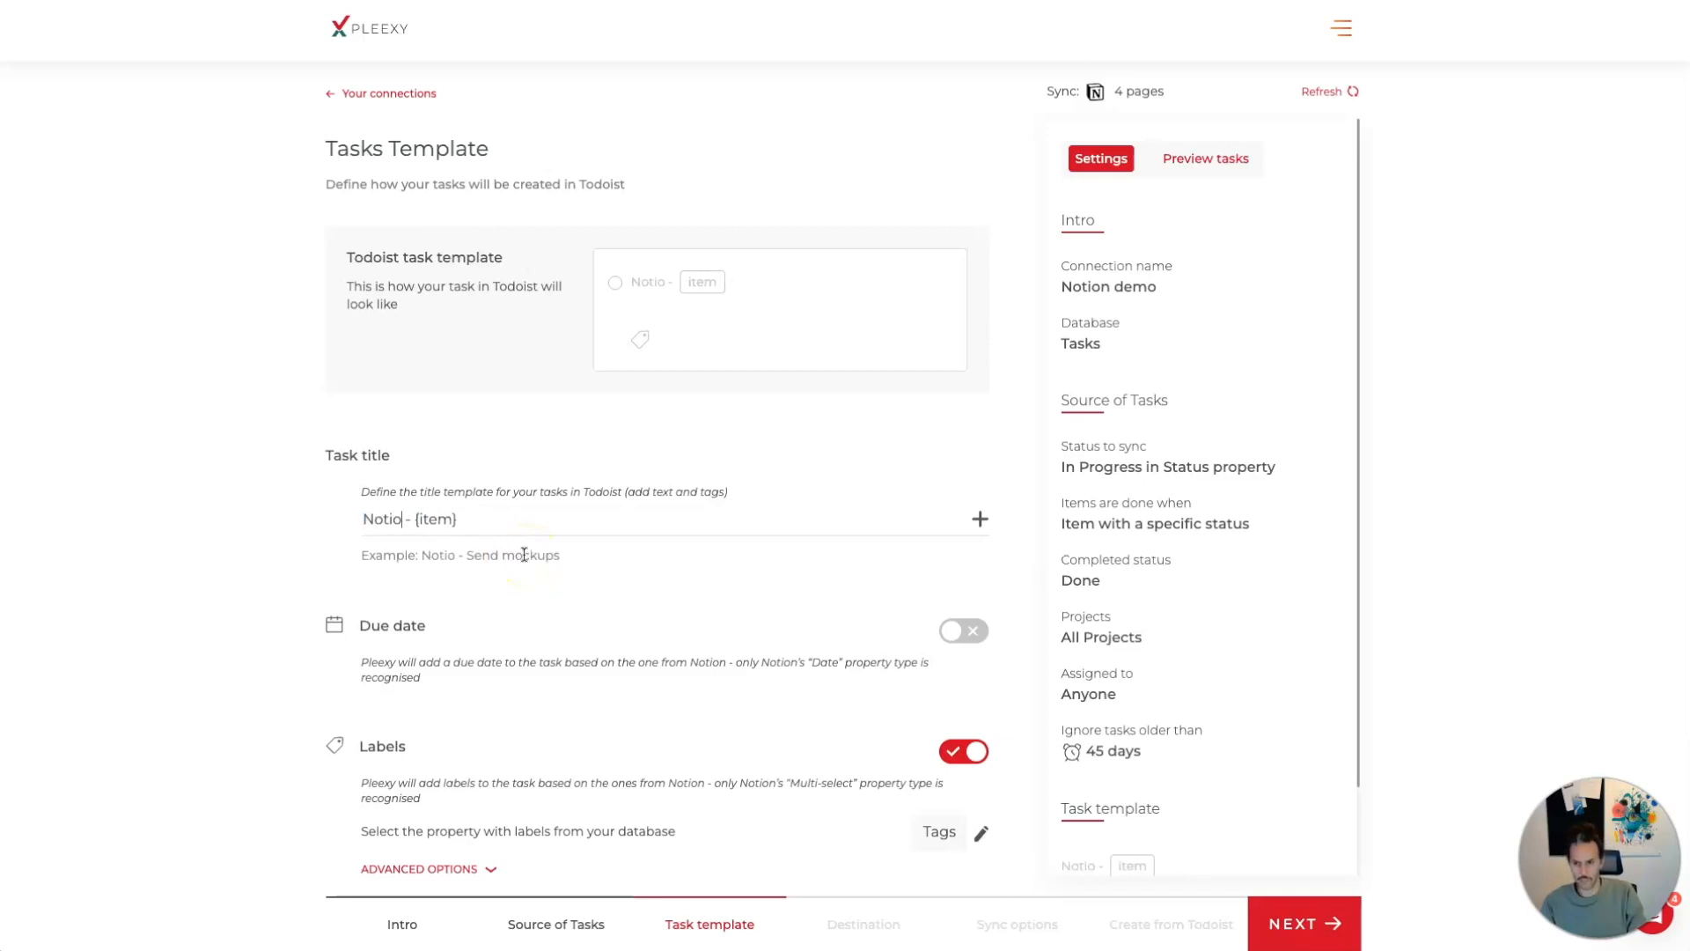
{"action": "scroll", "coordinate": [898, 573], "scroll_direction": "down", "scroll_amount": 3}
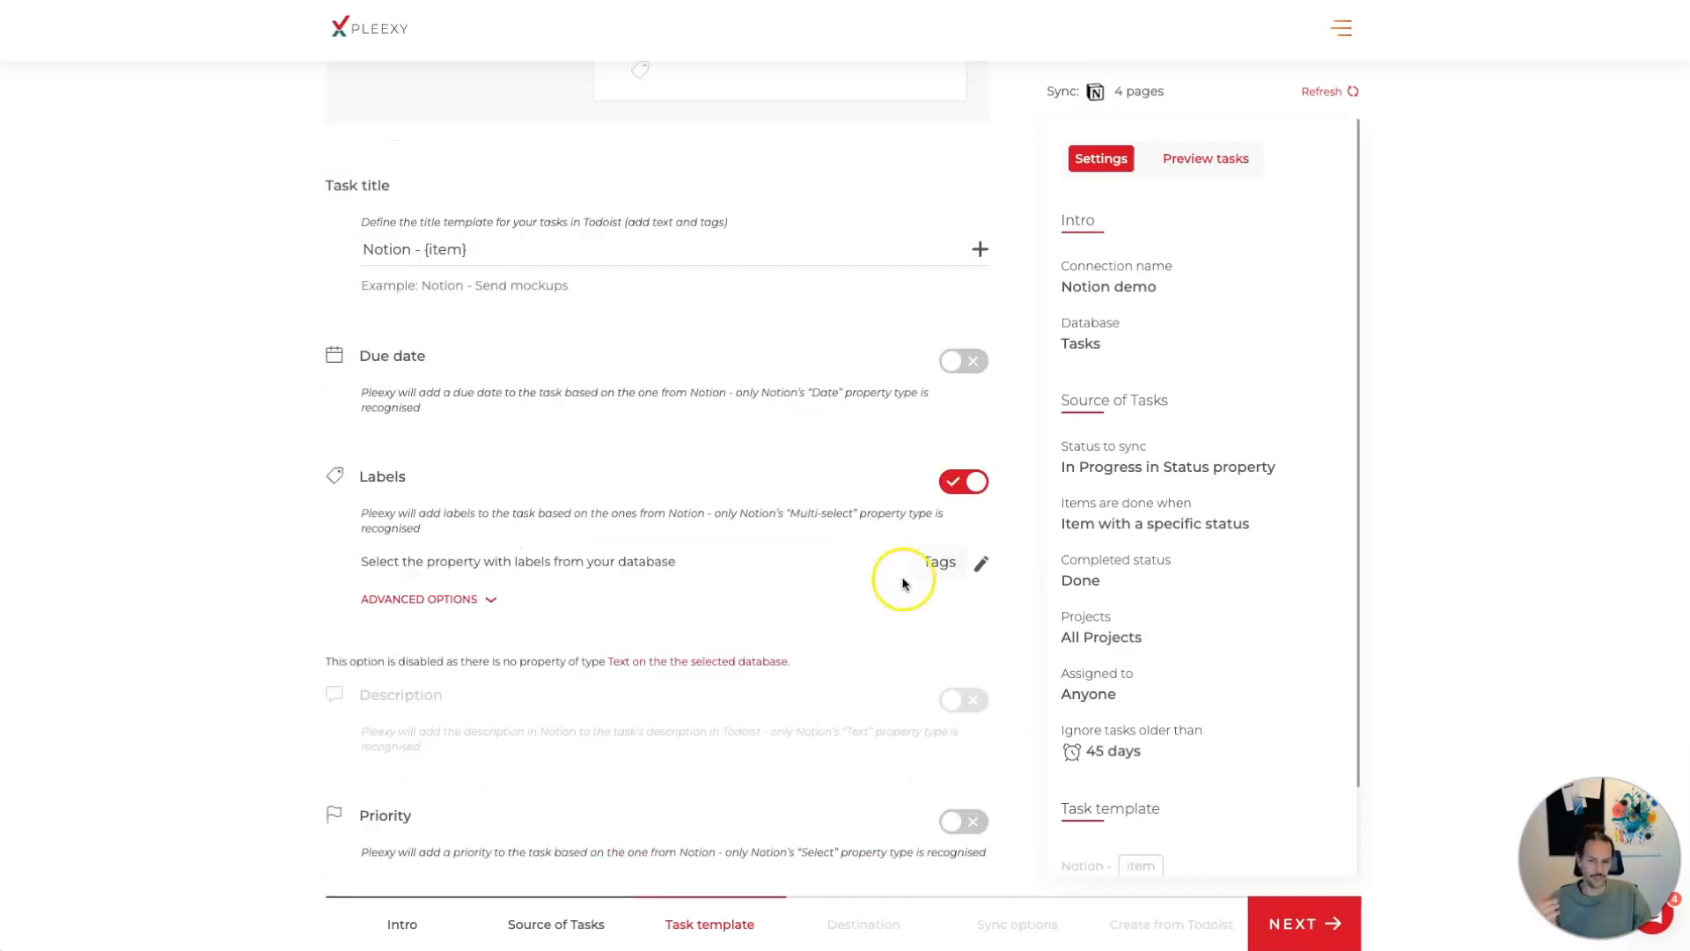
{"action": "left_click", "coordinate": [1308, 935]}
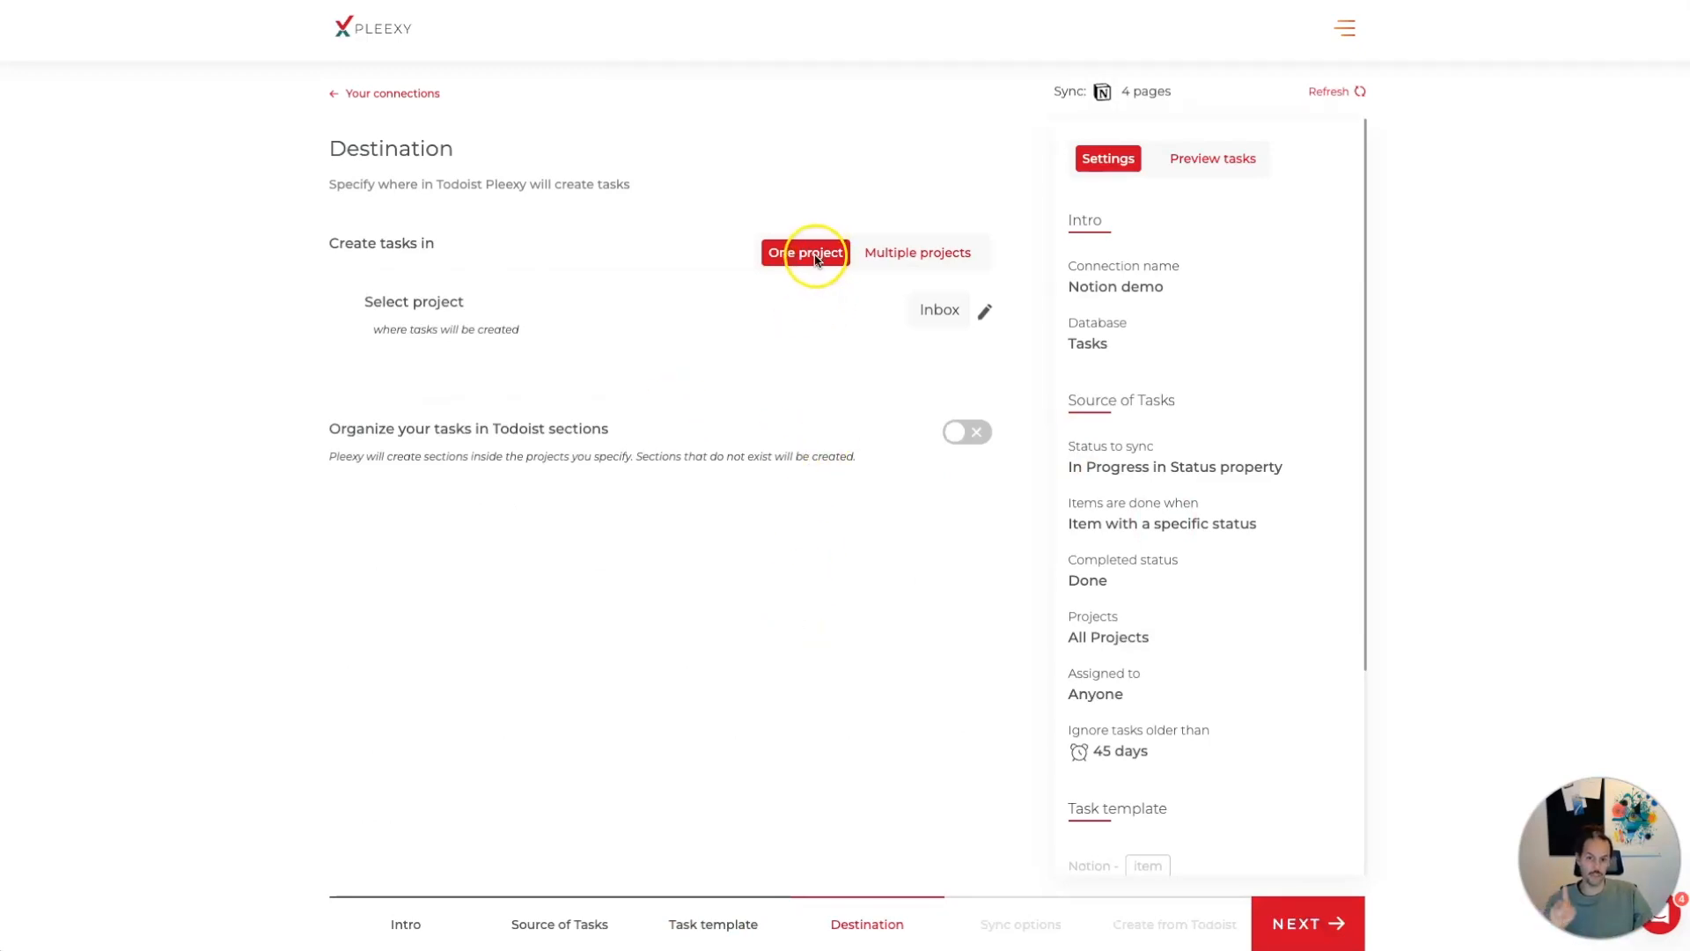
- Create tasks in multiple projects under the parent project Notion and proceed to the synchronization options
{"action": "left_click", "coordinate": [897, 253]}
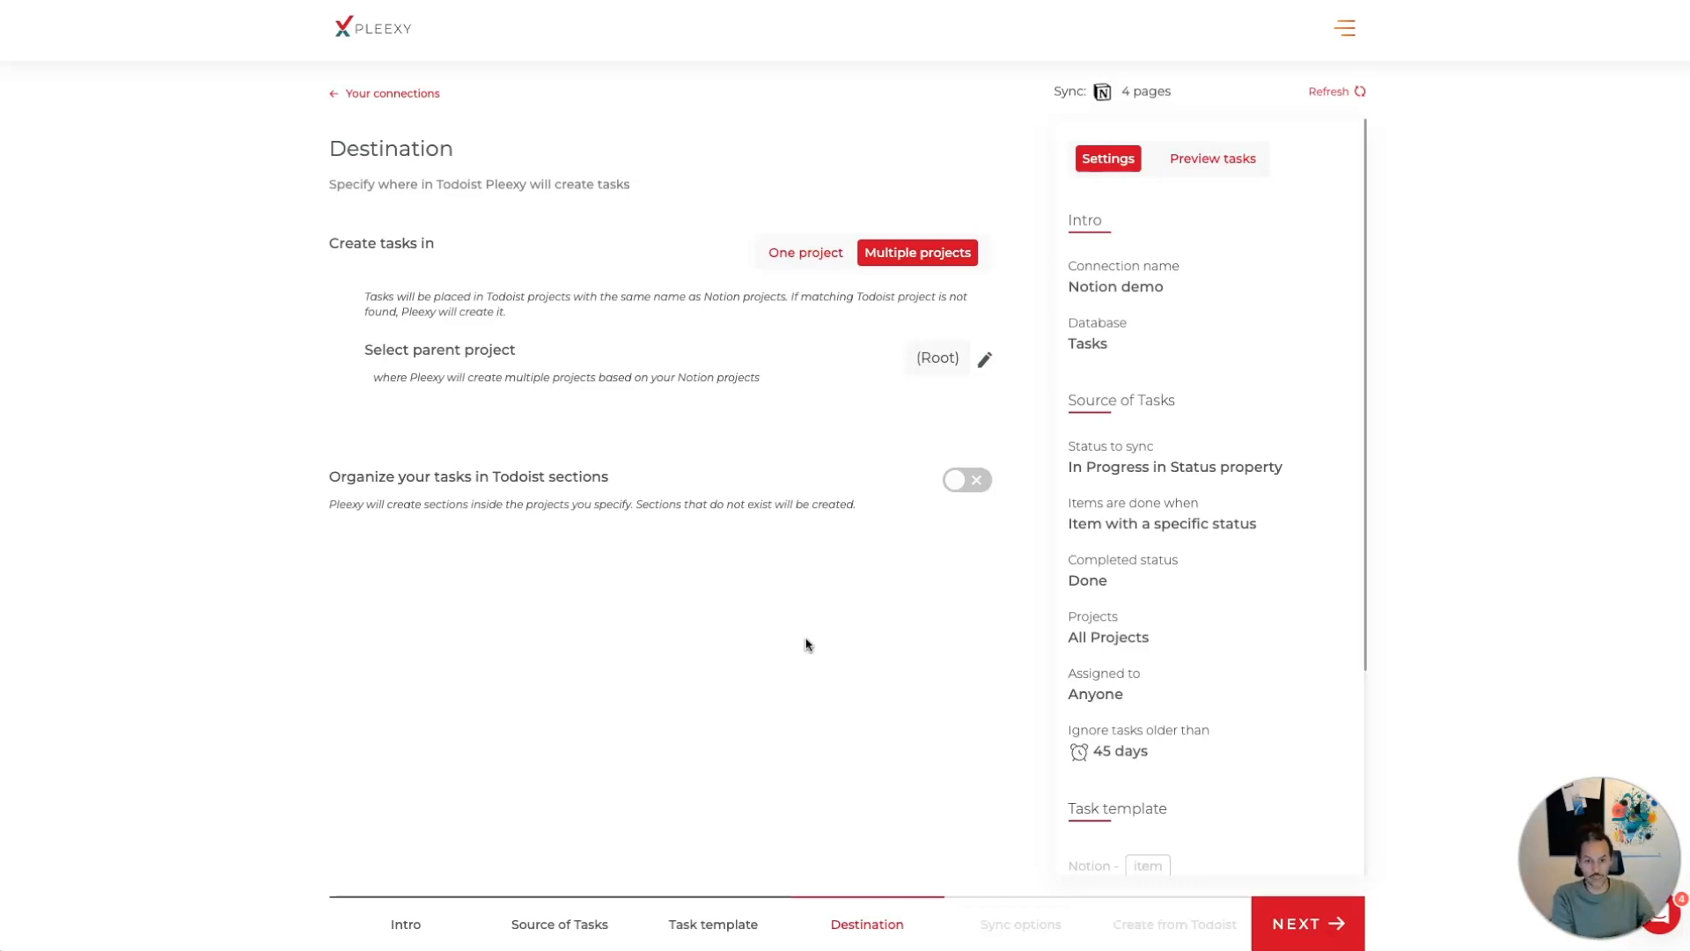
{"action": "left_click", "coordinate": [985, 358]}
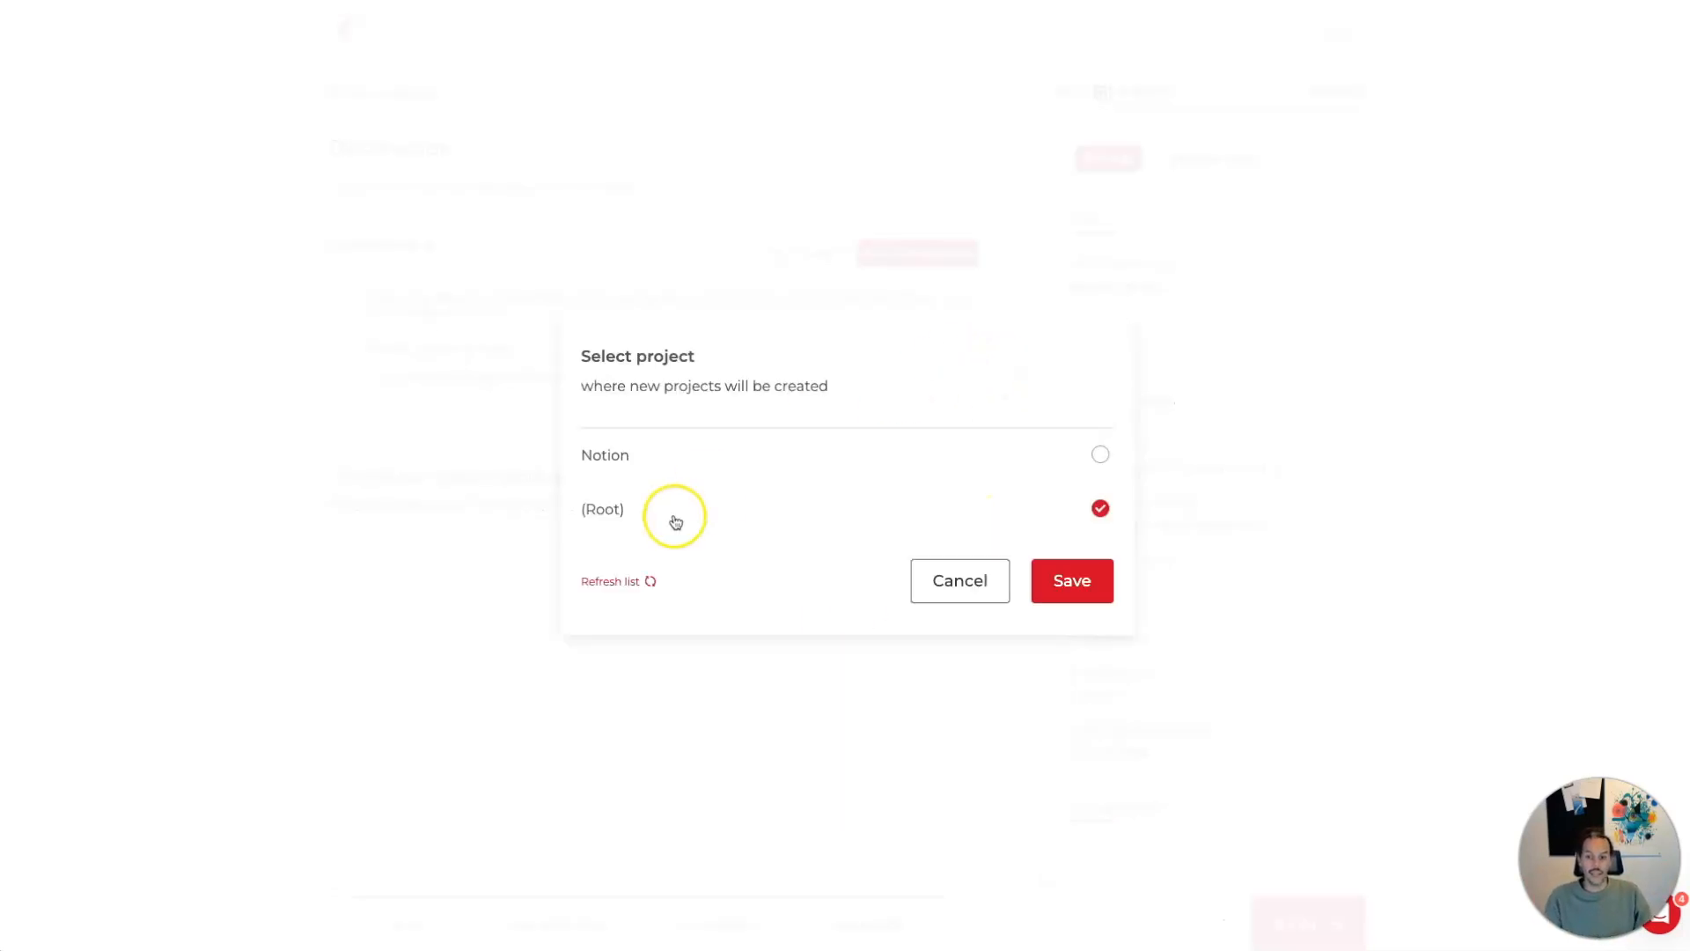
{"action": "left_click", "coordinate": [1001, 453]}
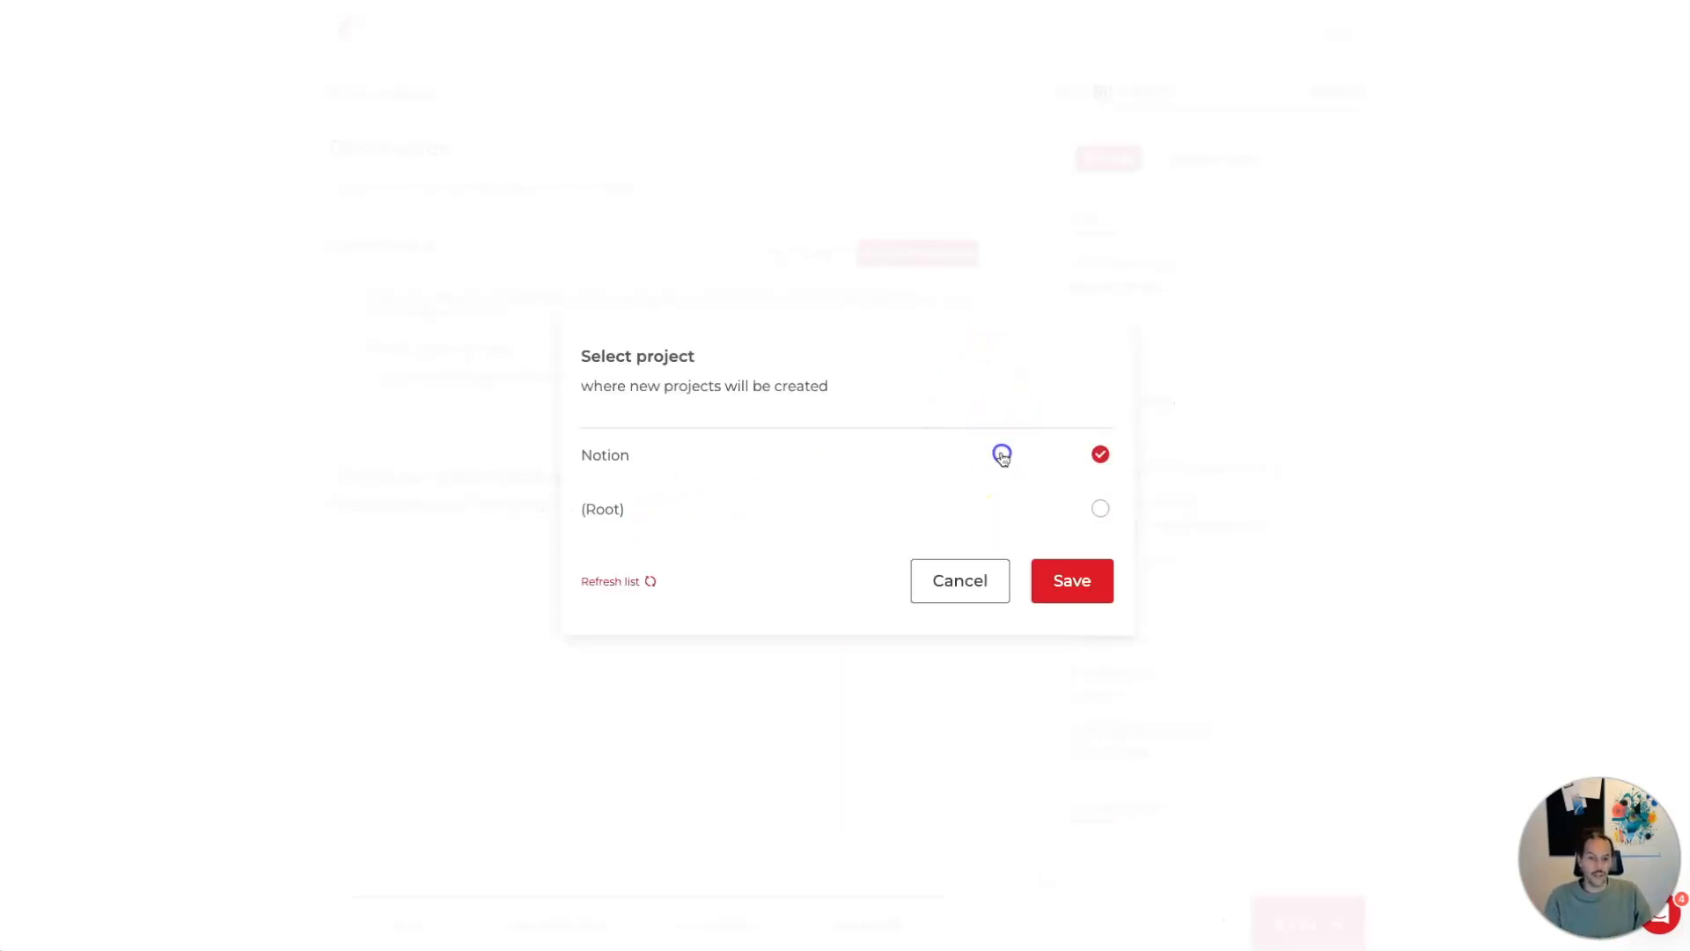
{"action": "left_click", "coordinate": [1080, 582]}
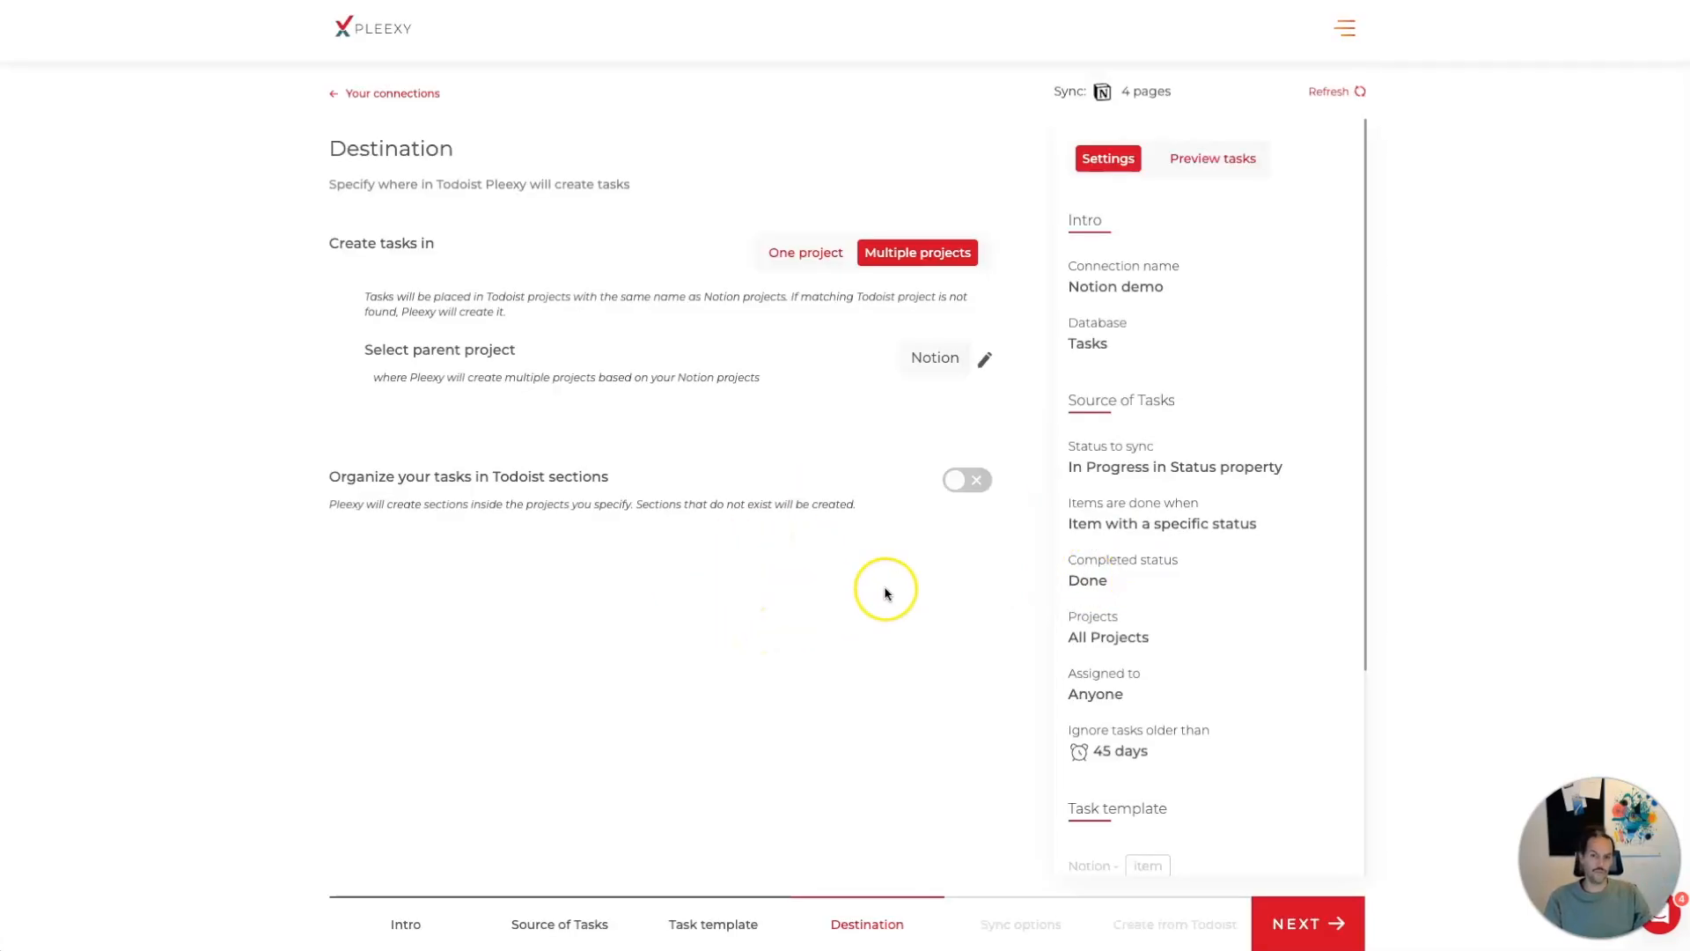
{"action": "left_click", "coordinate": [1321, 918]}
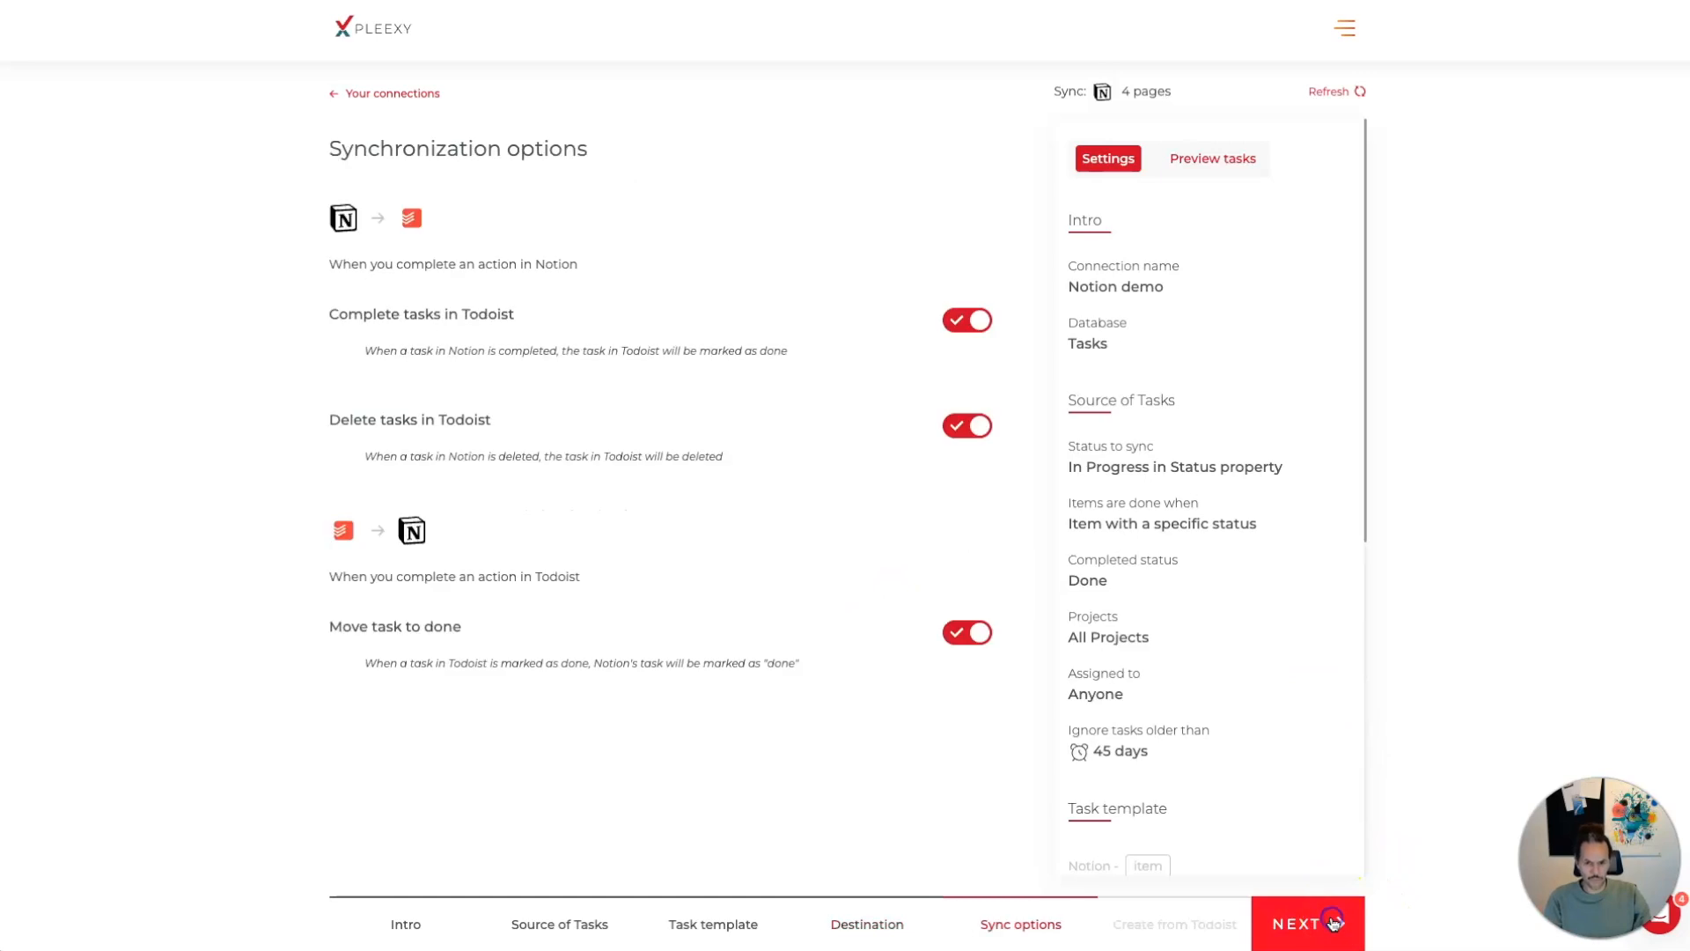
- Accept the default synchronization options, turn on creating tasks from Todoist to Notion, and check which projects are included
{"action": "left_click", "coordinate": [1309, 918]}
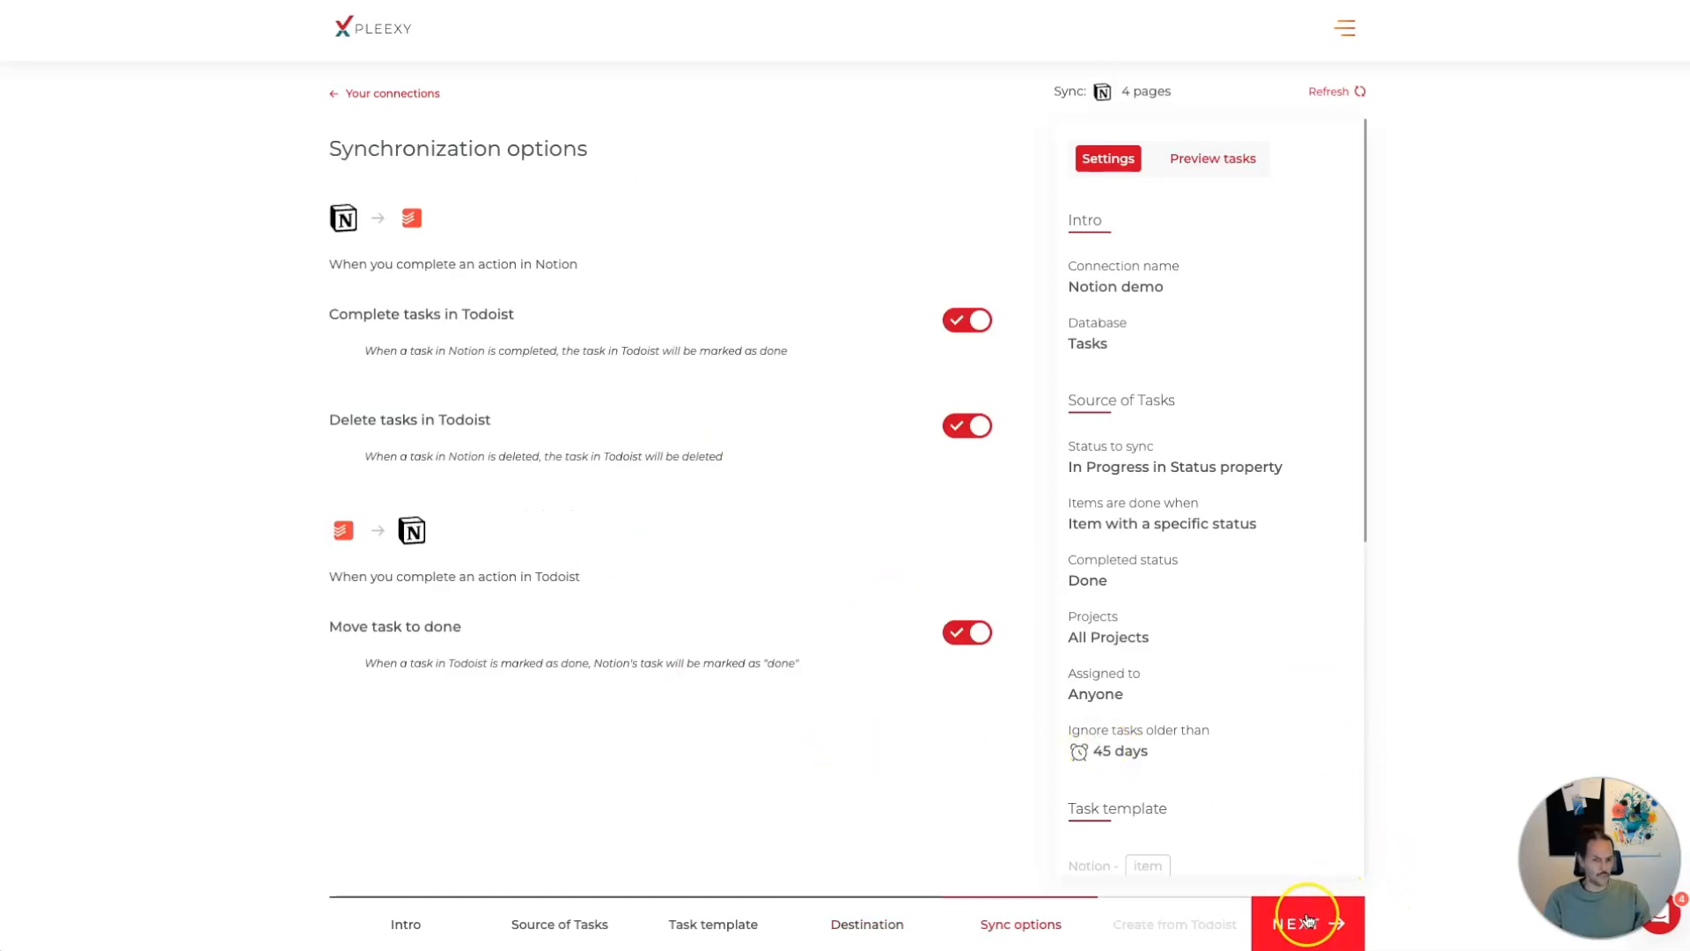
{"action": "left_click", "coordinate": [747, 534]}
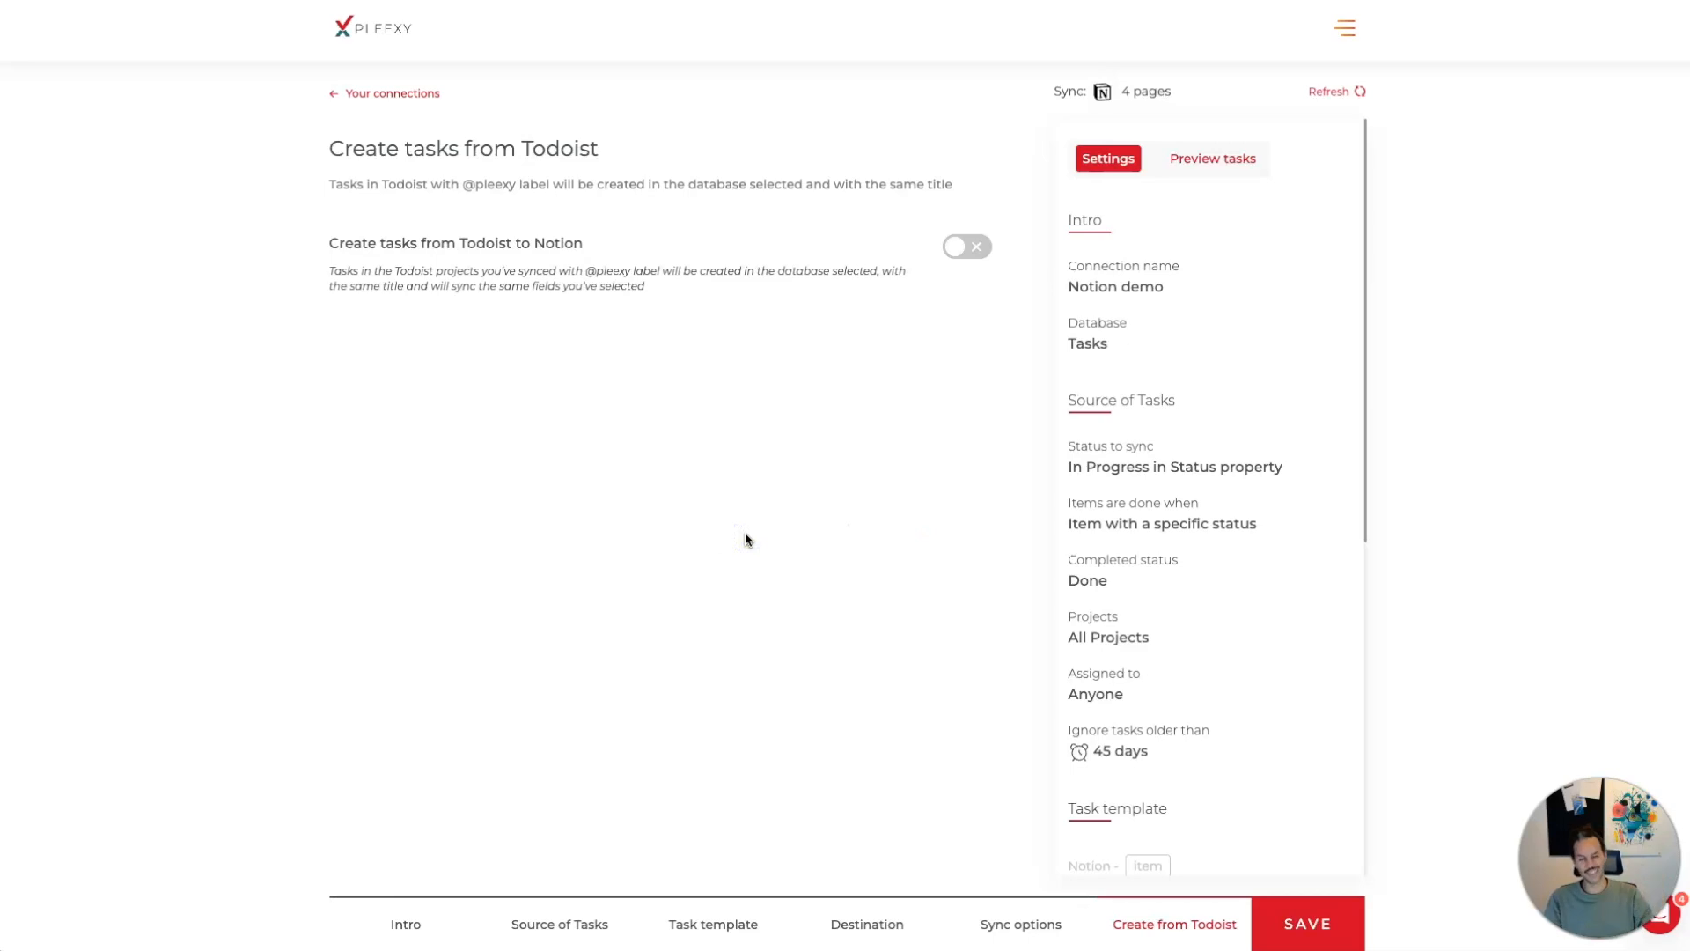
{"action": "left_click", "coordinate": [972, 245]}
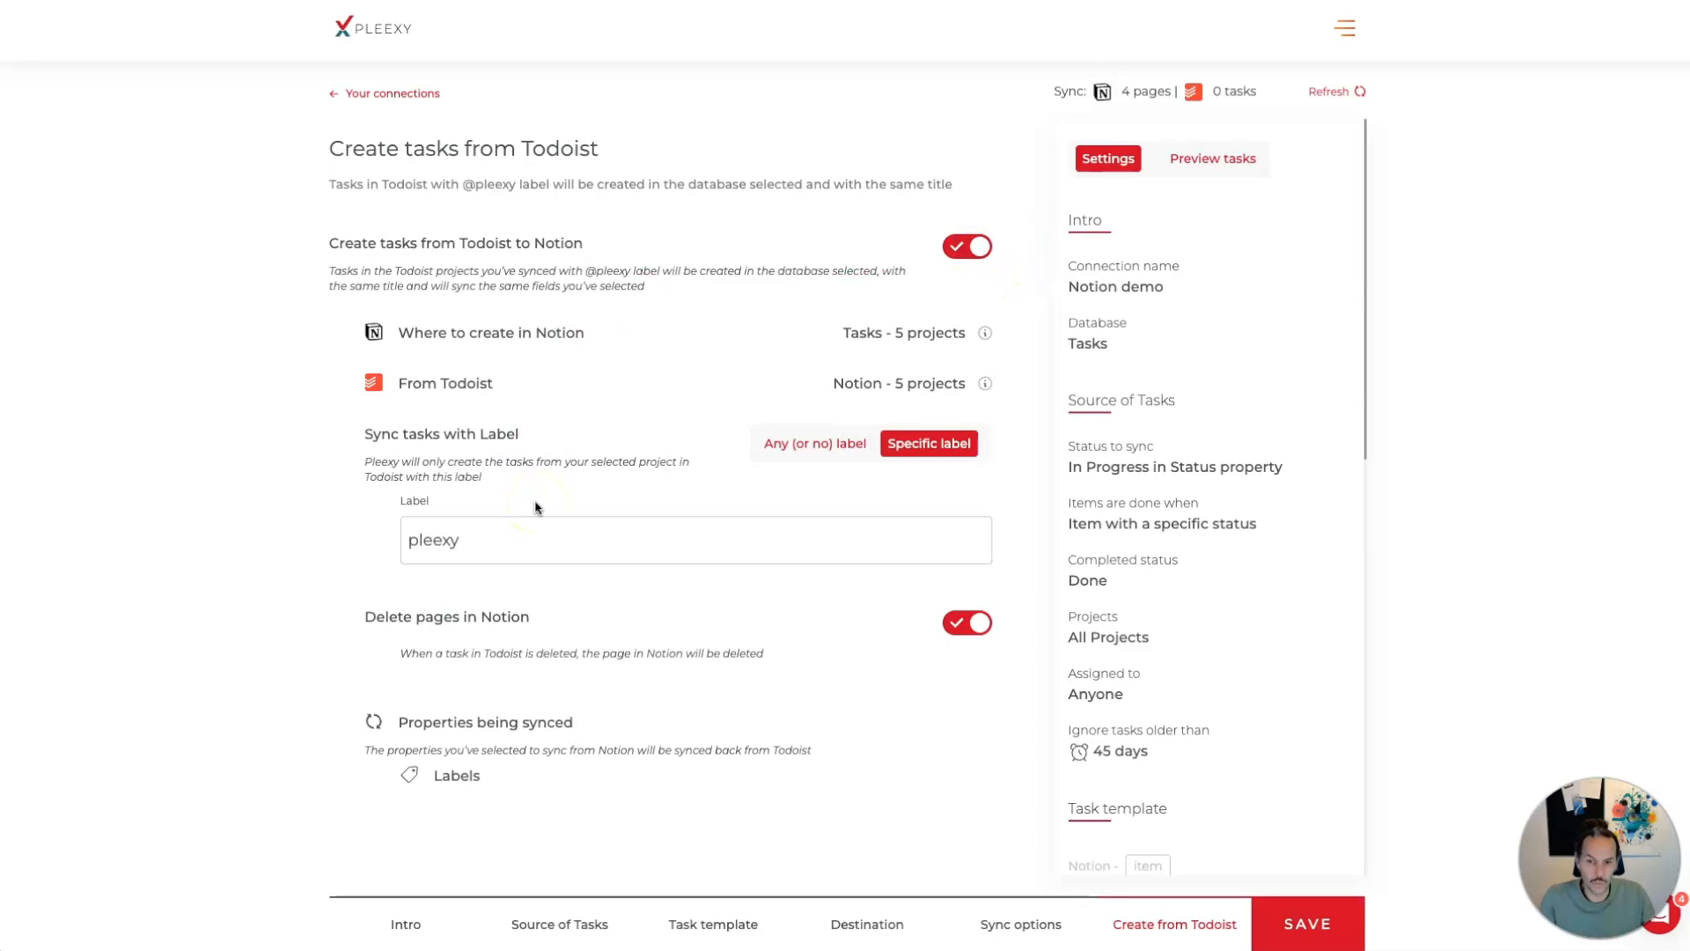
{"action": "mouse_move", "coordinate": [986, 333]}
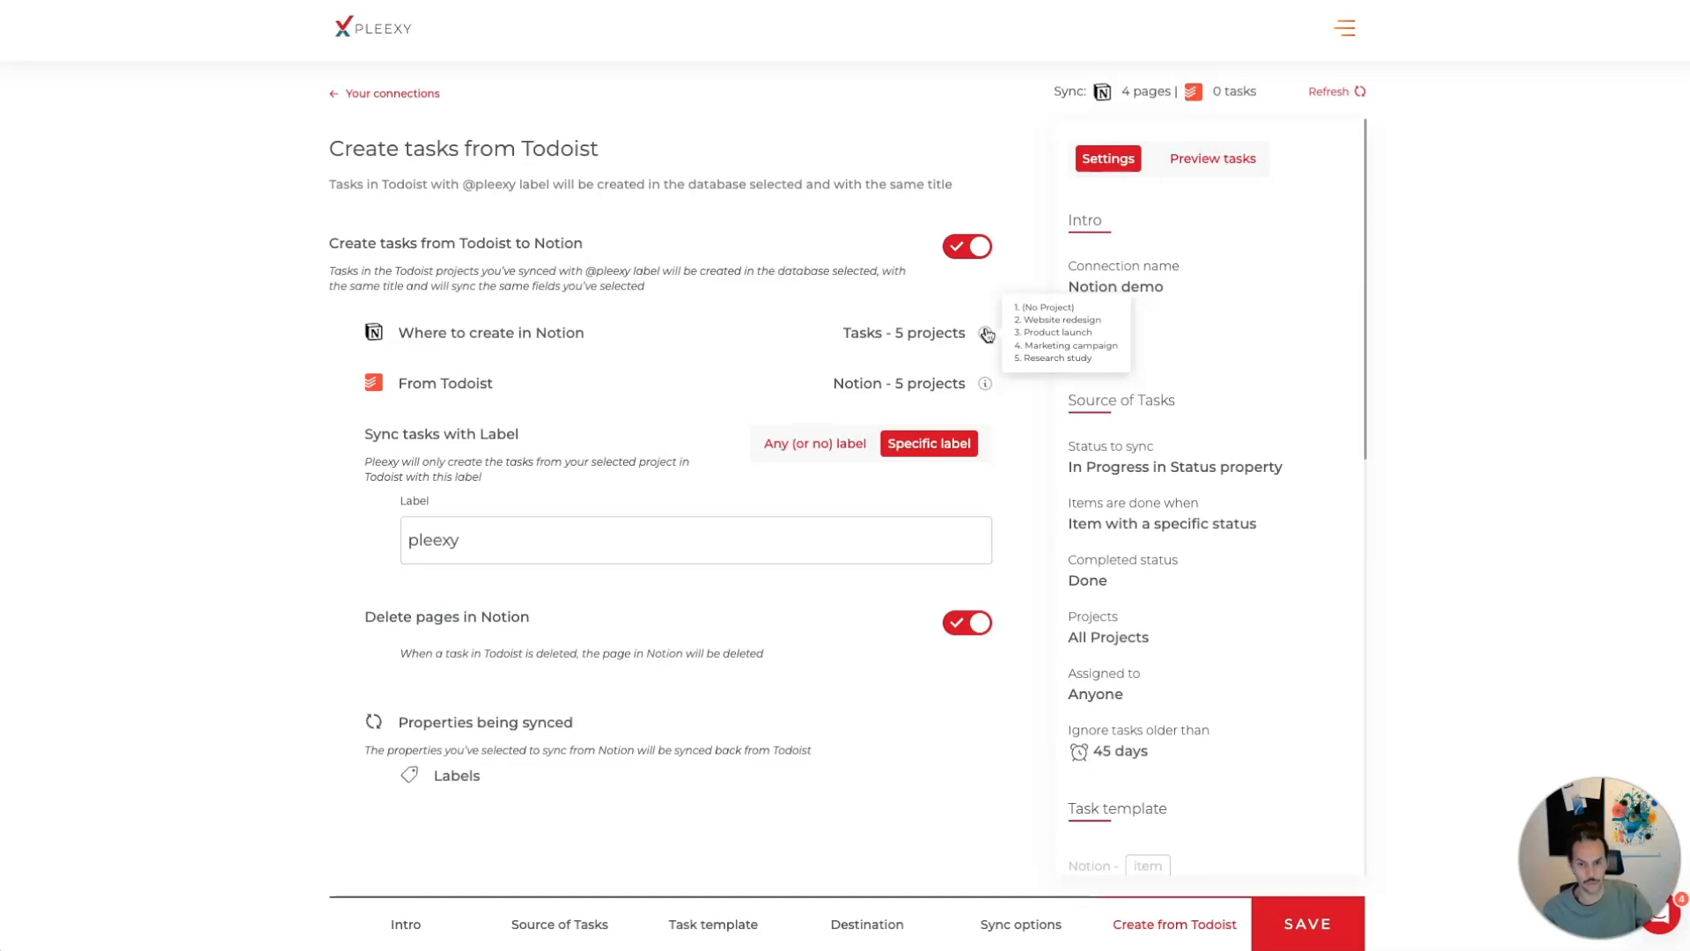
{"action": "mouse_move", "coordinate": [986, 385]}
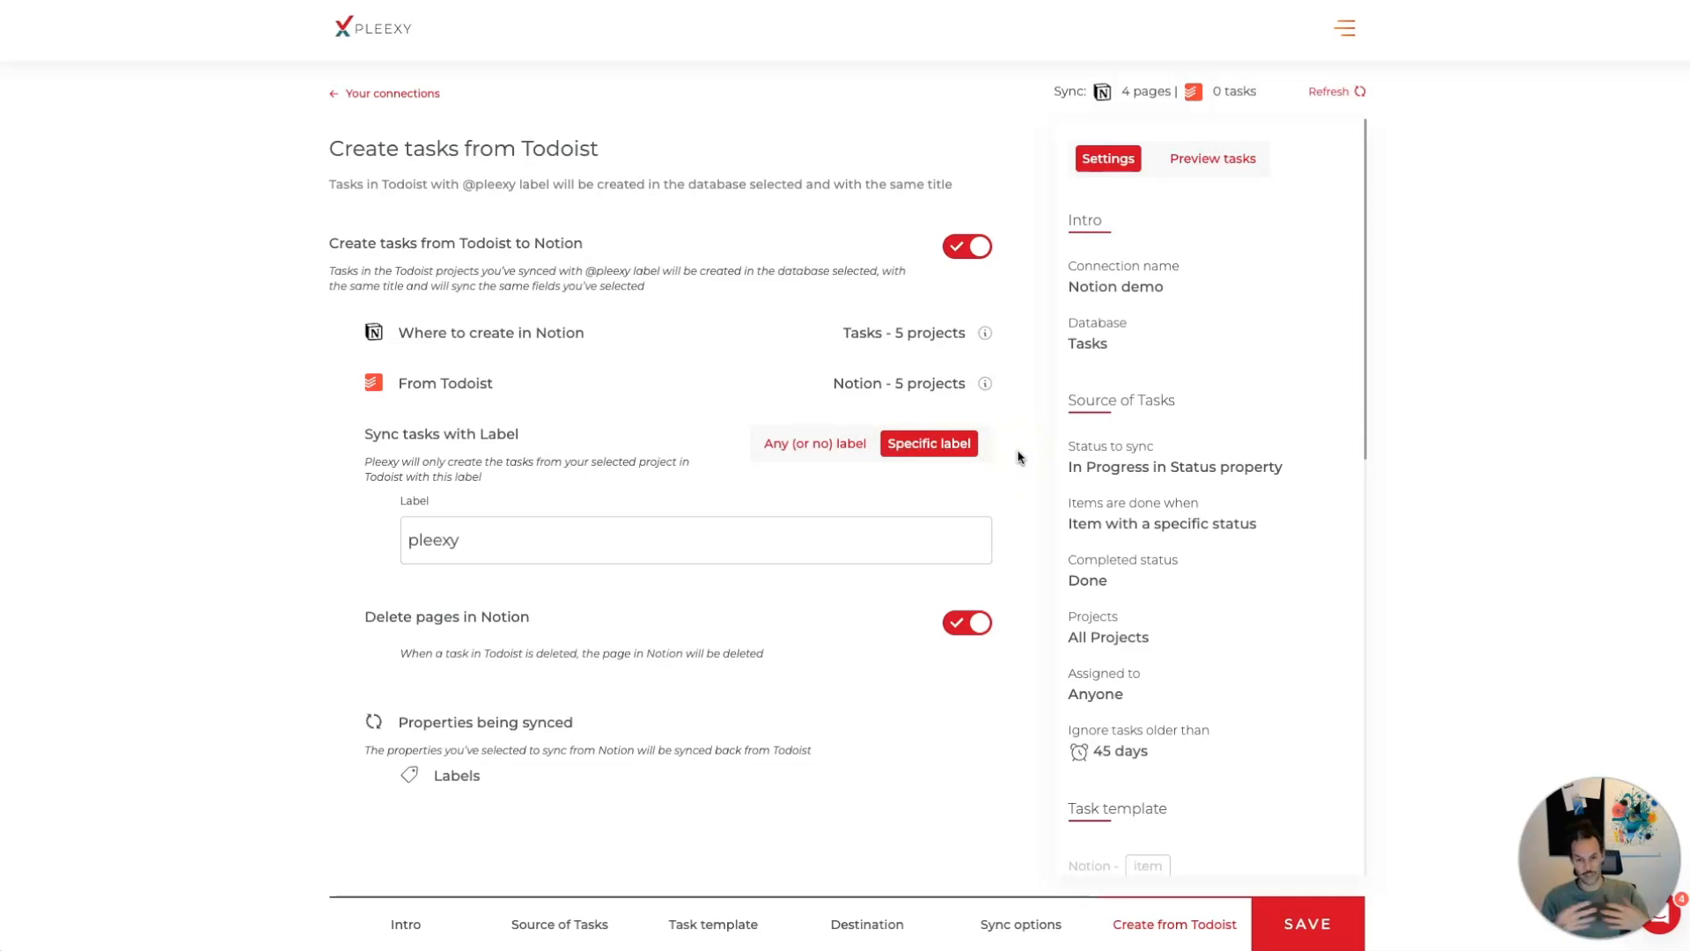
- Set the specific label for syncing tasks to "pleexy-test" and save the connection
{"action": "left_click", "coordinate": [516, 544]}
{"action": "type", "text": "-test"}
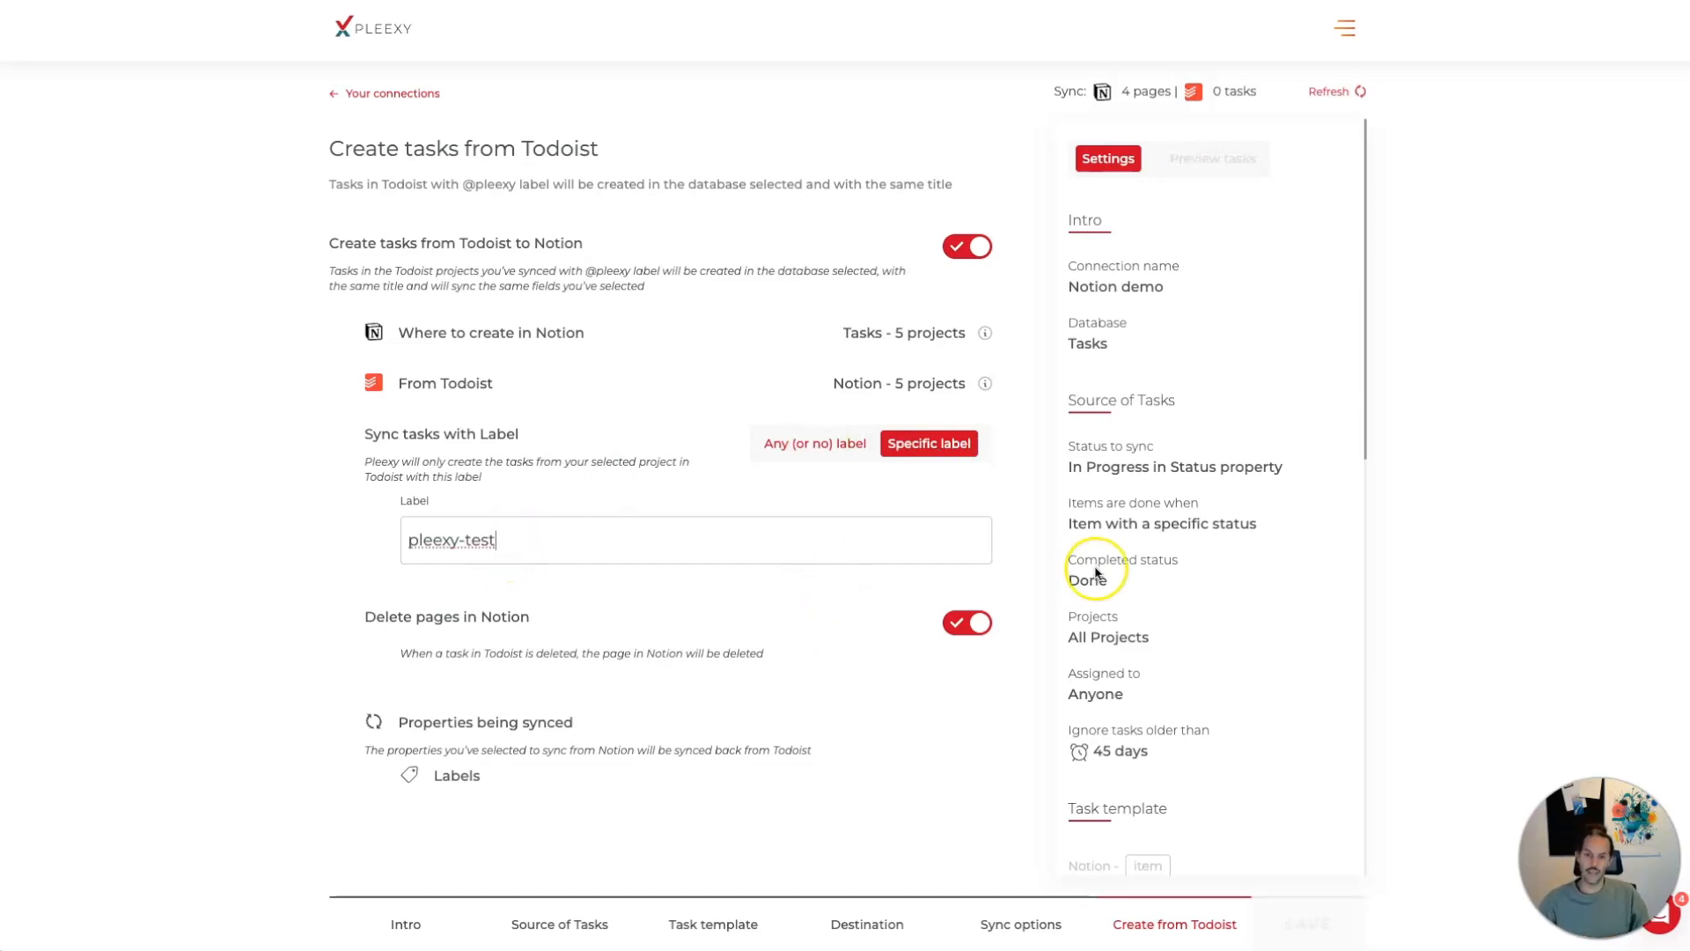
{"action": "left_click", "coordinate": [1011, 589]}
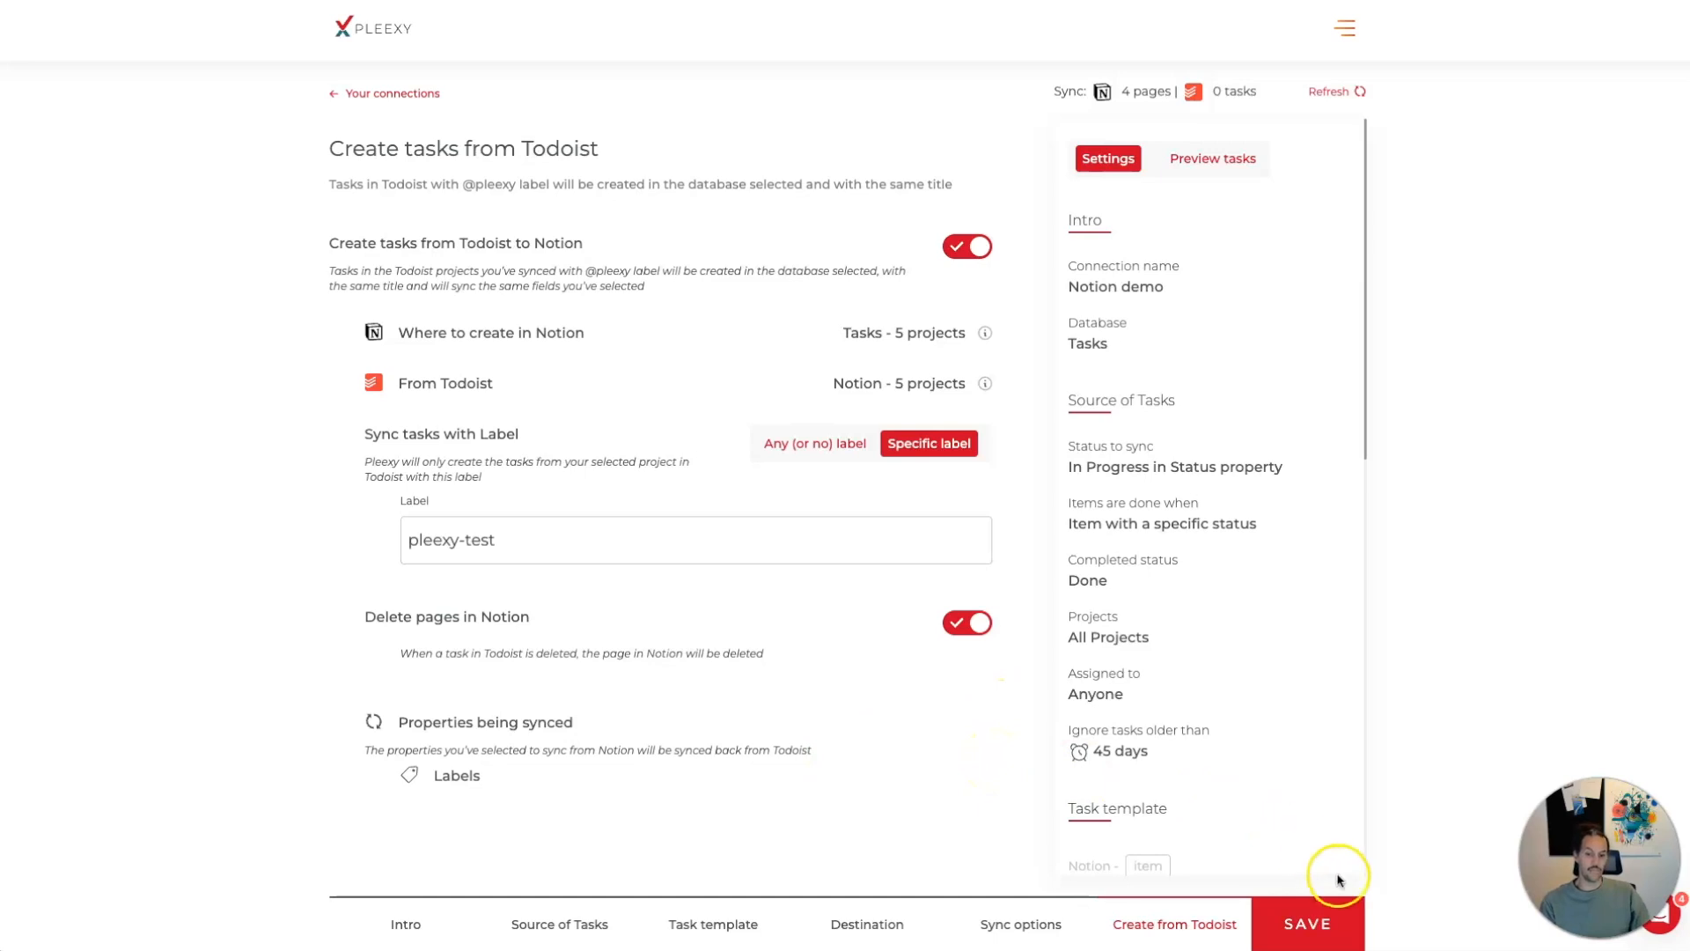
{"action": "left_click", "coordinate": [1325, 921]}
{"action": "left_click", "coordinate": [1074, 525]}
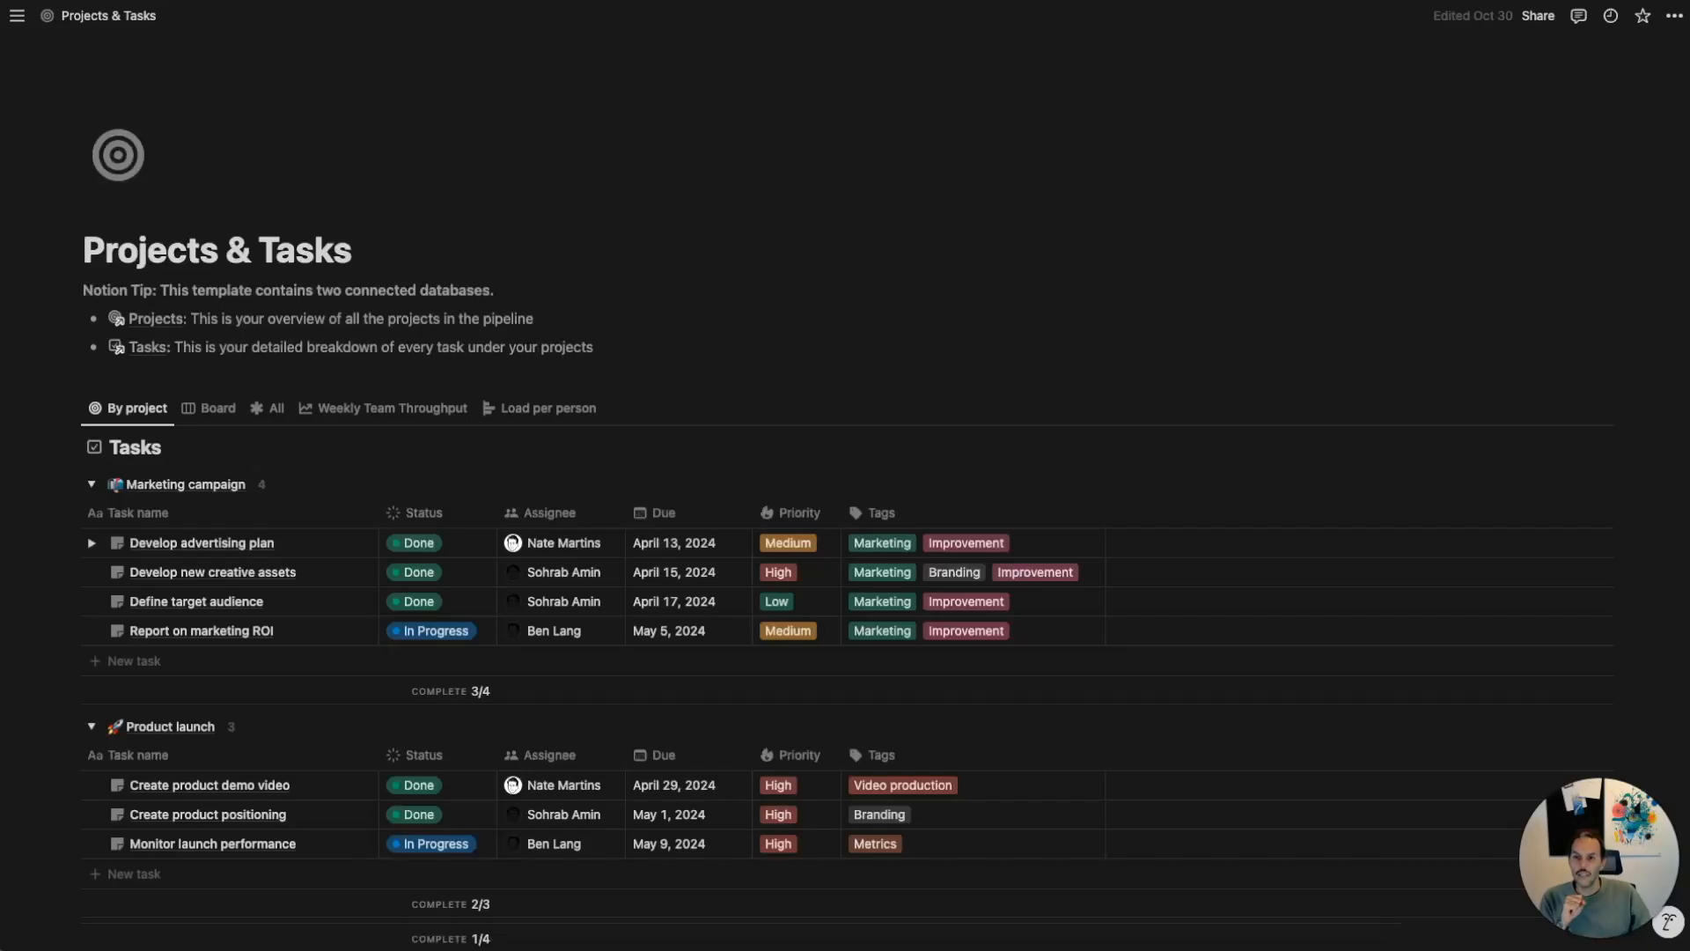
- Switch to the Notion Projects & Tasks page and review the task statuses under each project
{"action": "scroll", "coordinate": [879, 415], "scroll_direction": "down", "scroll_amount": 5}
{"action": "scroll", "coordinate": [880, 414], "scroll_direction": "down", "scroll_amount": 3}
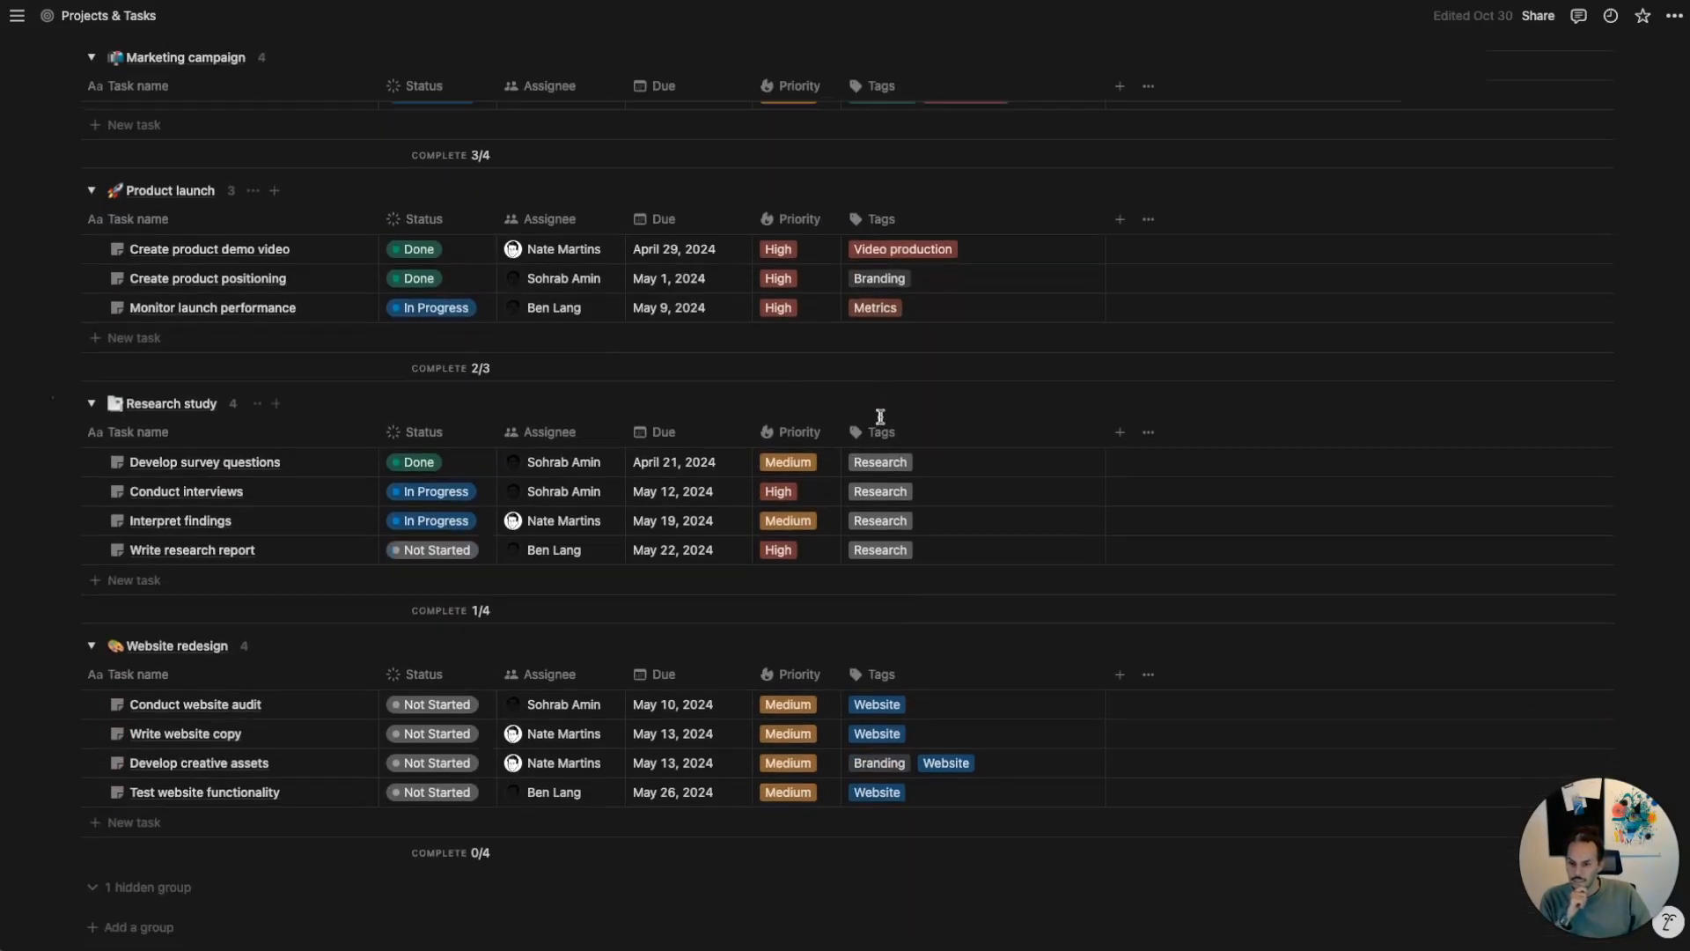
{"action": "scroll", "coordinate": [879, 414], "scroll_direction": "up", "scroll_amount": 7}
{"action": "scroll", "coordinate": [867, 419], "scroll_direction": "down", "scroll_amount": 2}
{"action": "scroll", "coordinate": [705, 502], "scroll_direction": "down", "scroll_amount": 2}
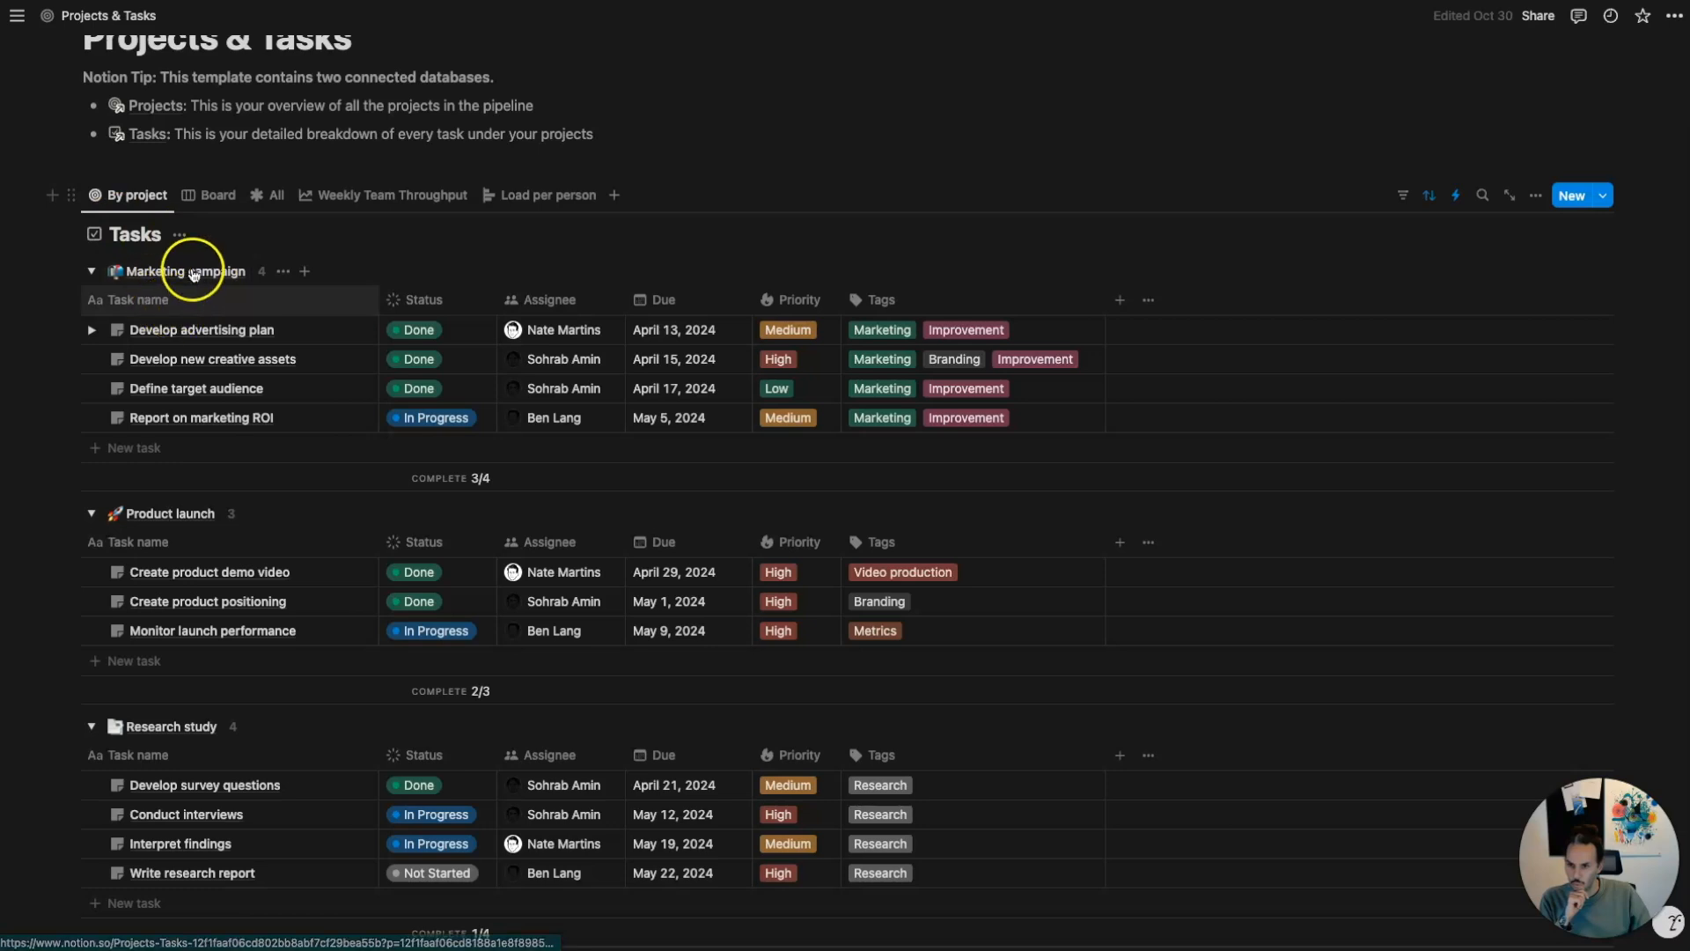
{"action": "scroll", "coordinate": [255, 414], "scroll_direction": "down", "scroll_amount": 3}
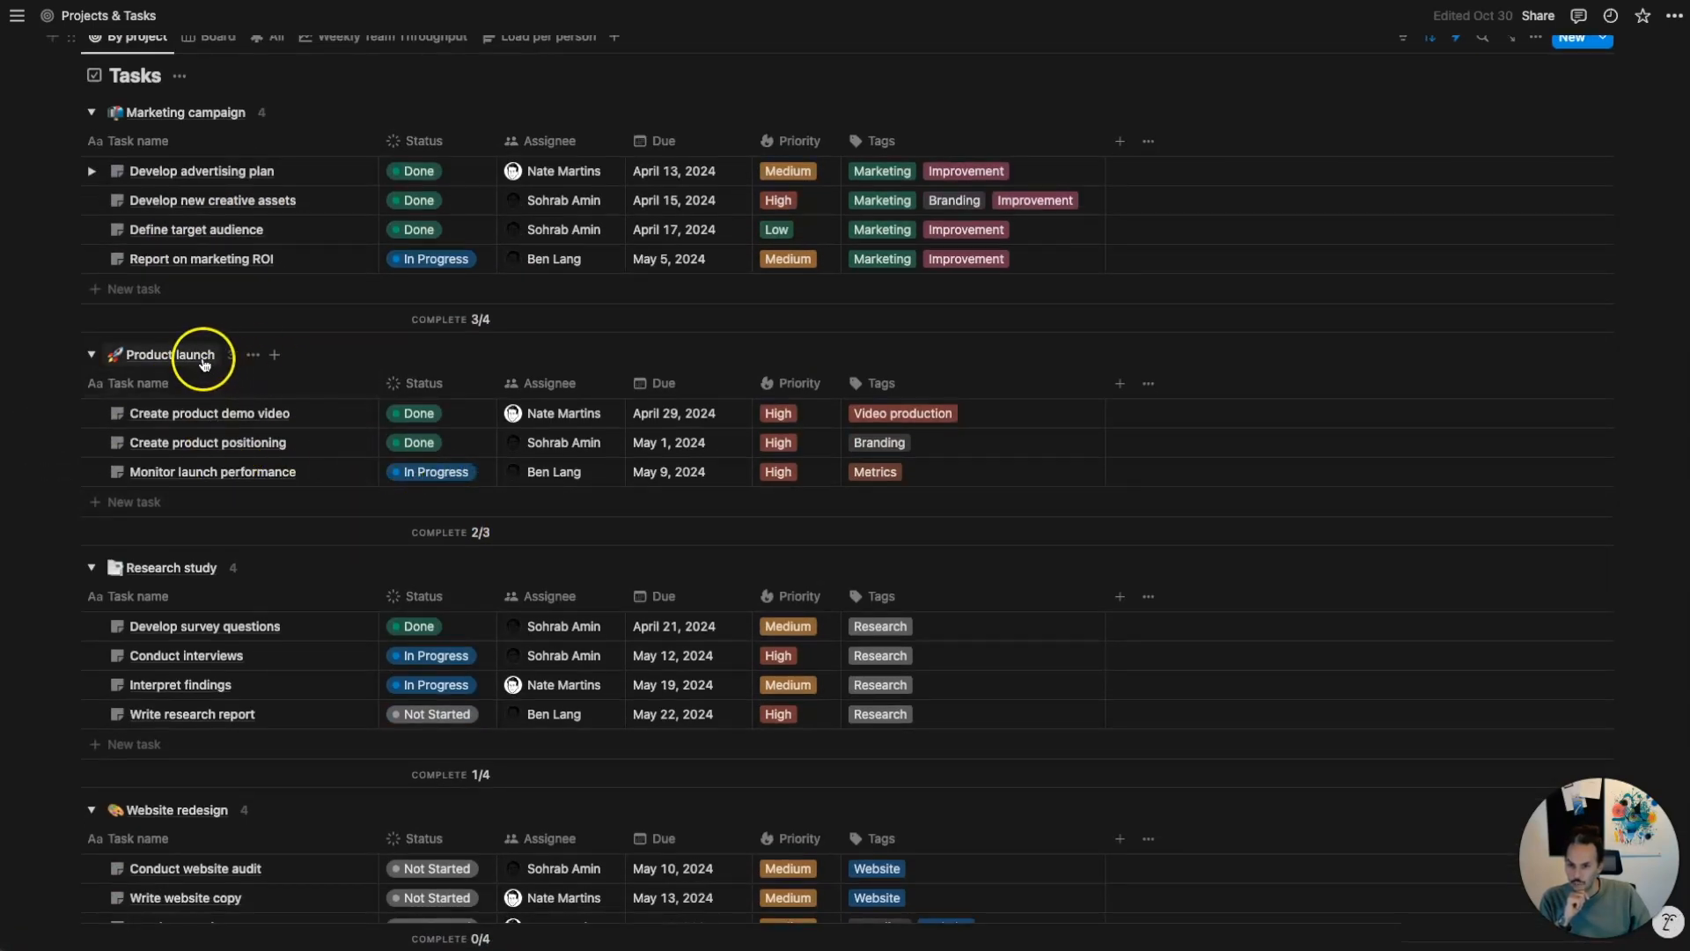
{"action": "scroll", "coordinate": [423, 573], "scroll_direction": "down", "scroll_amount": 3}
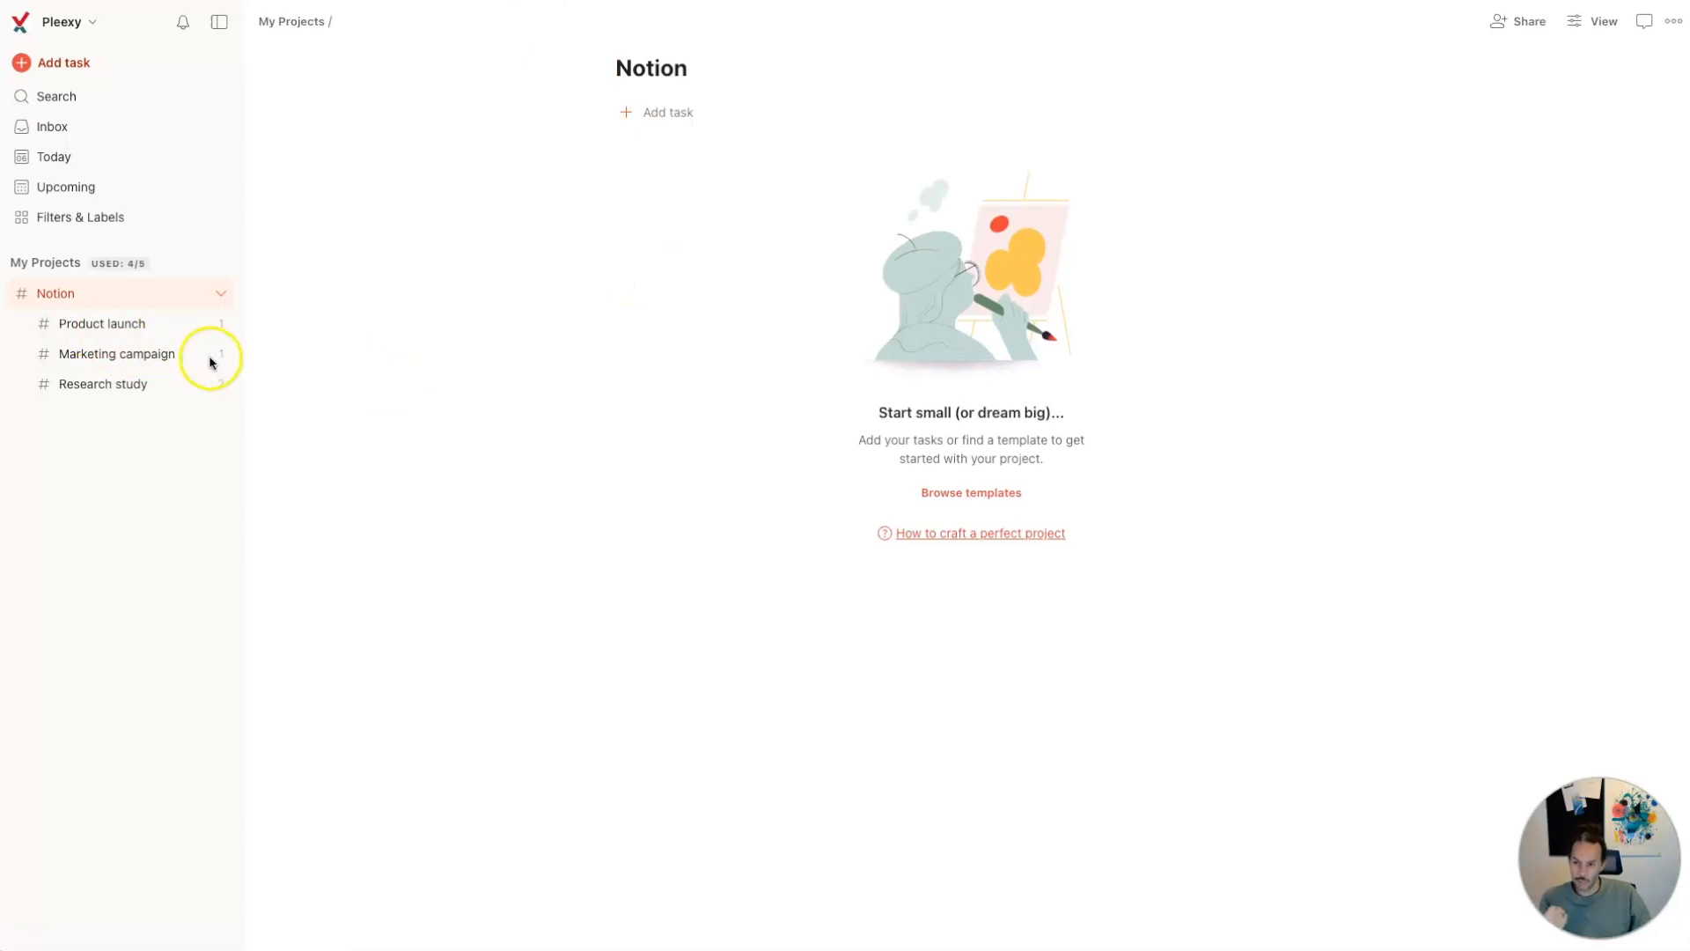
- Compare the tasks in Todoist's Product launch, Marketing campaign and Research study projects with the in-progress tasks in Notion
{"action": "left_click", "coordinate": [132, 324]}
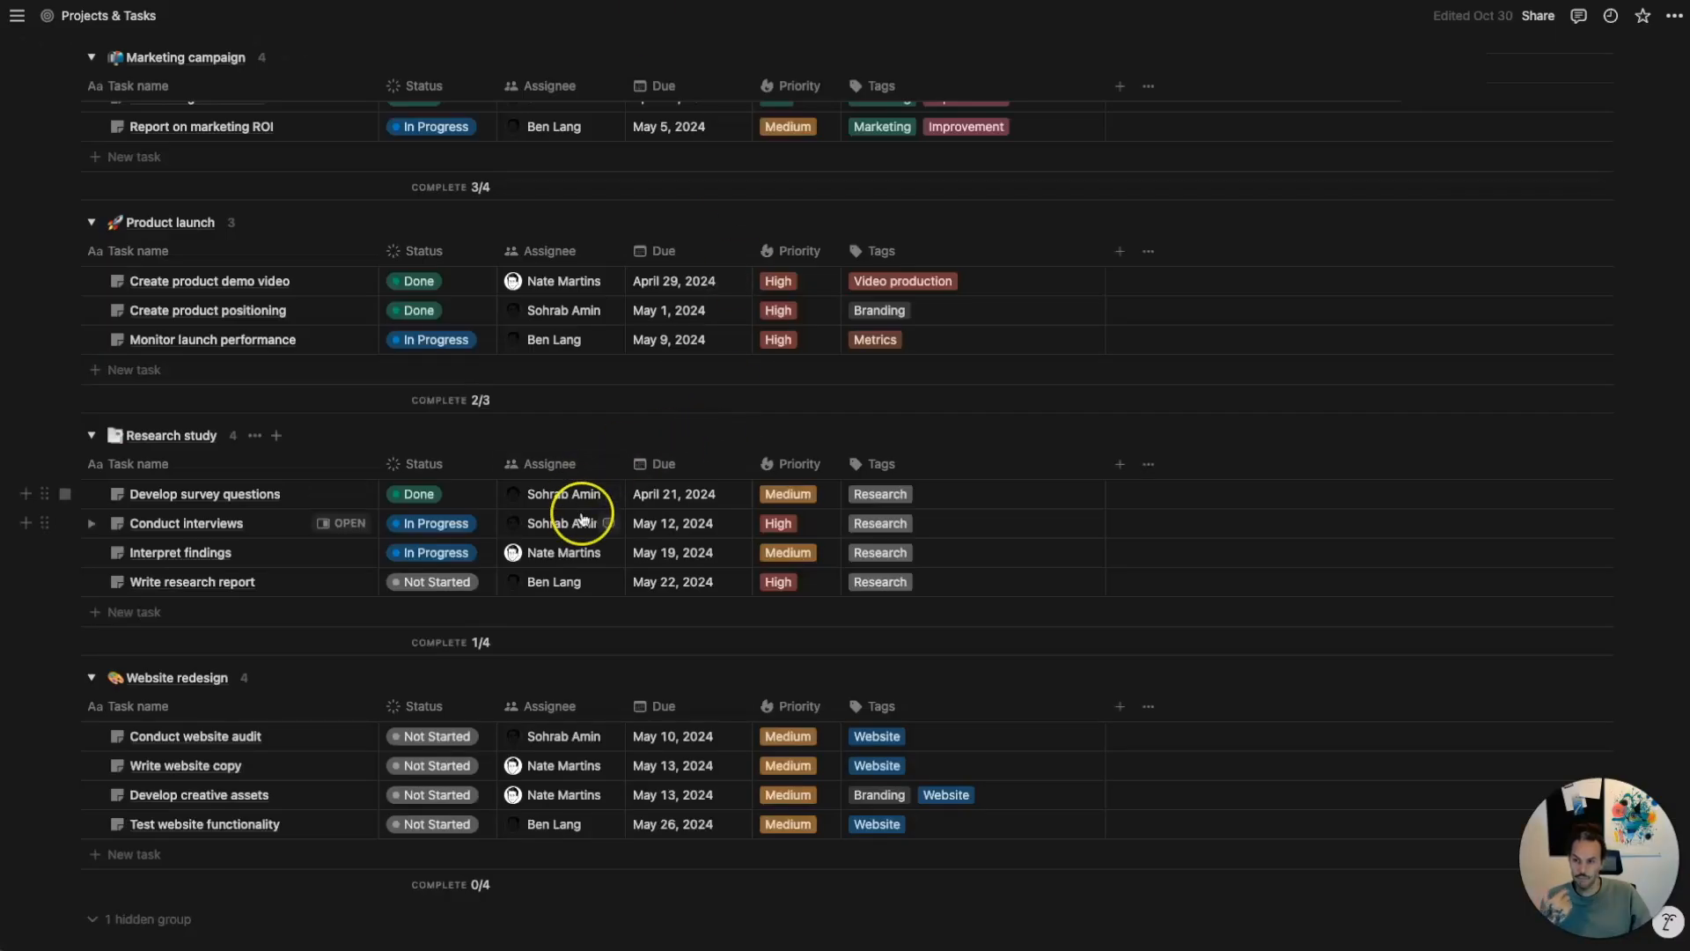
{"action": "scroll", "coordinate": [581, 517], "scroll_direction": "up", "scroll_amount": 1}
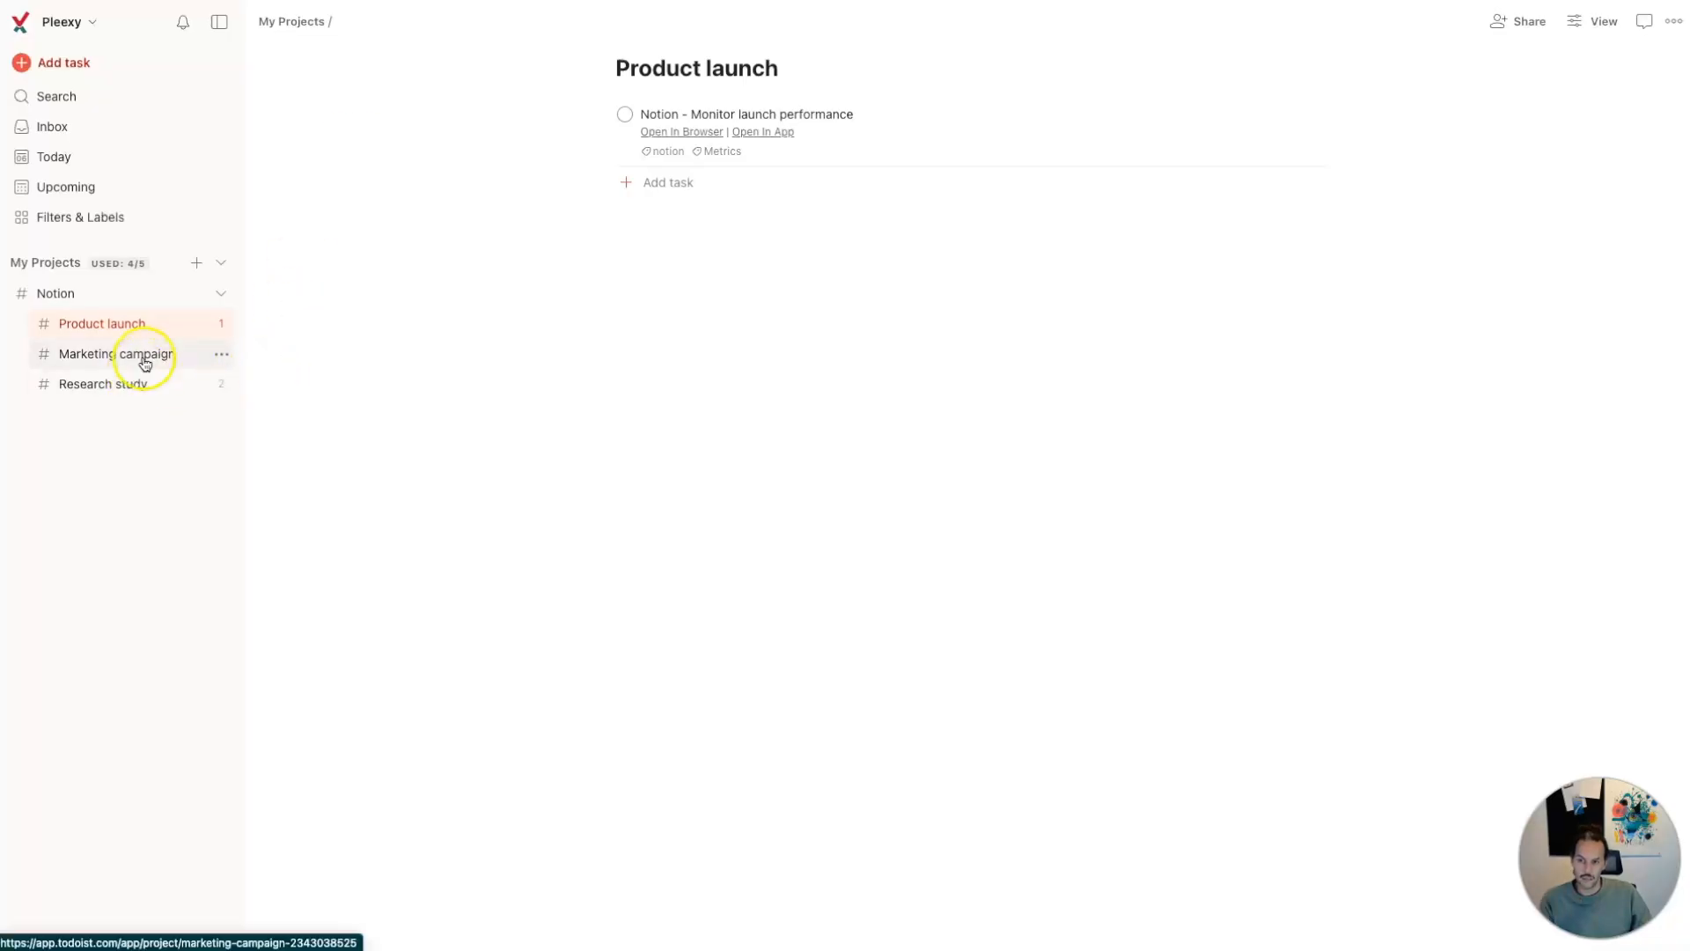
{"action": "left_click", "coordinate": [143, 362]}
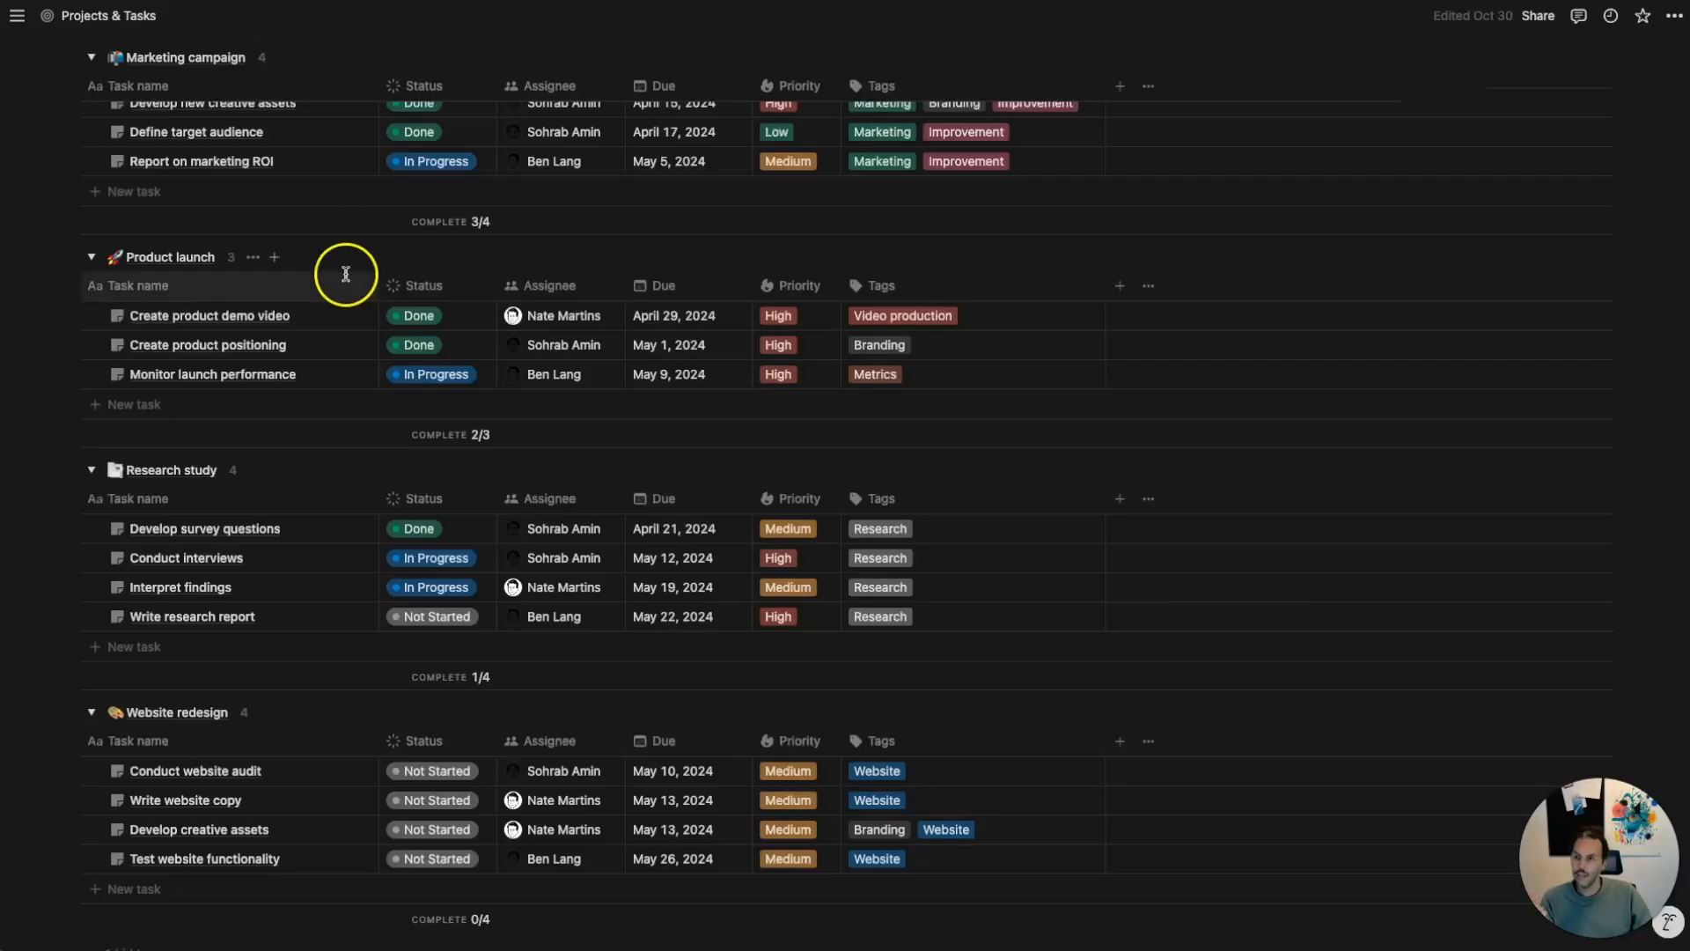
{"action": "scroll", "coordinate": [342, 272], "scroll_direction": "up", "scroll_amount": 2}
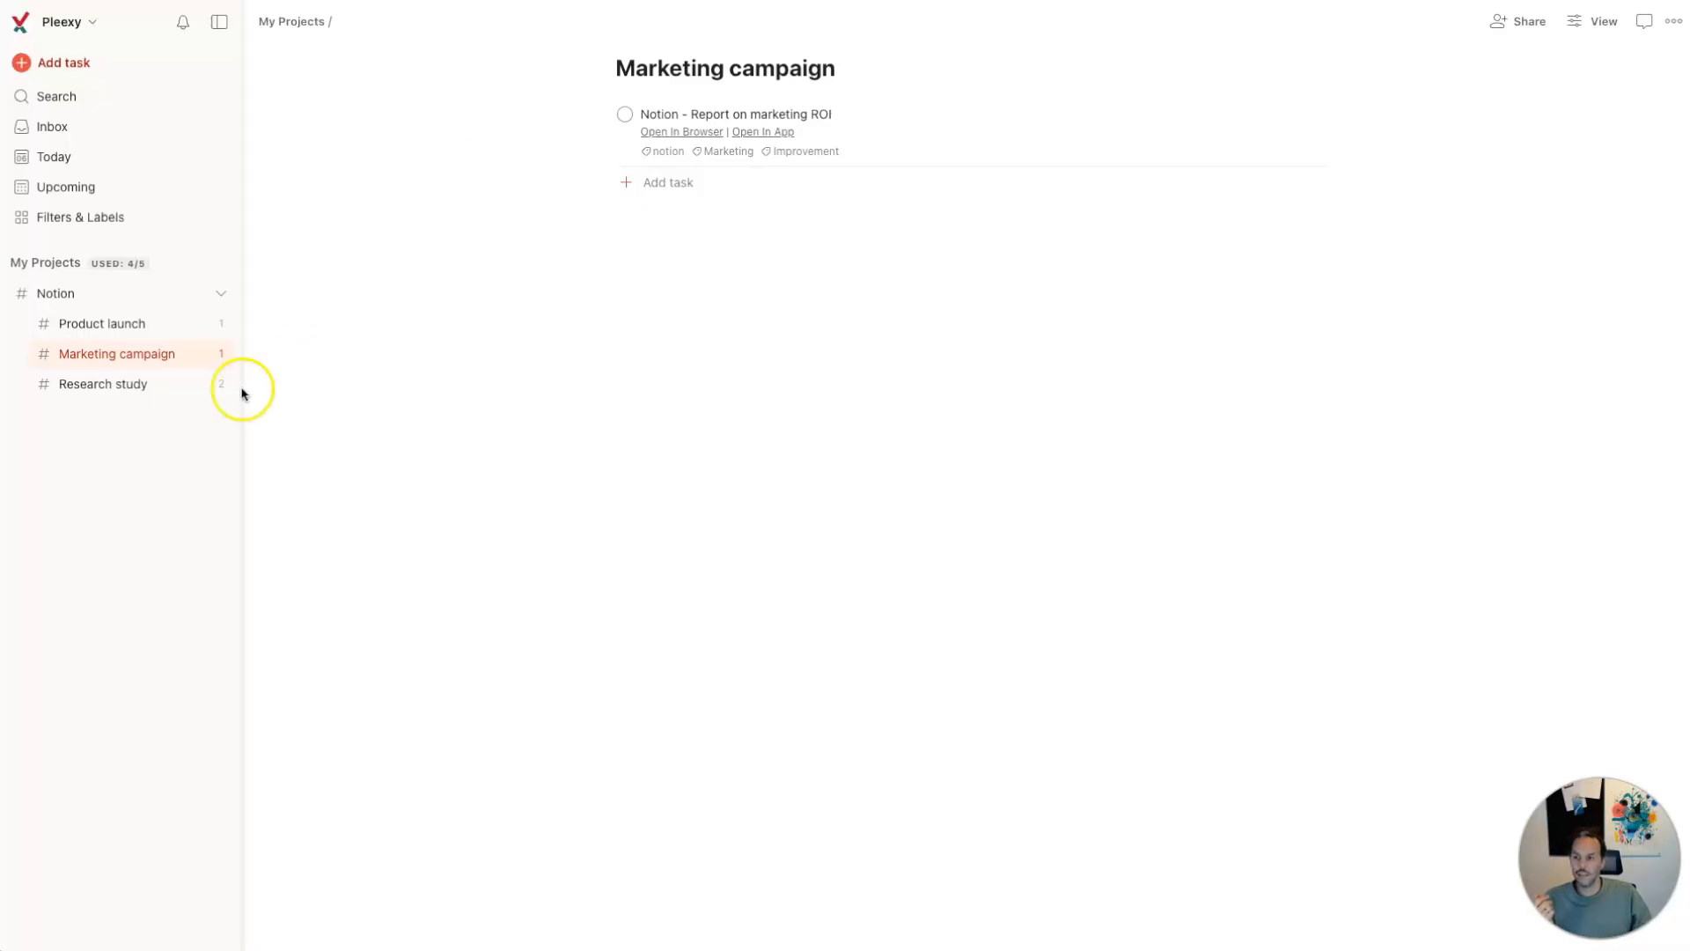
{"action": "left_click", "coordinate": [129, 383]}
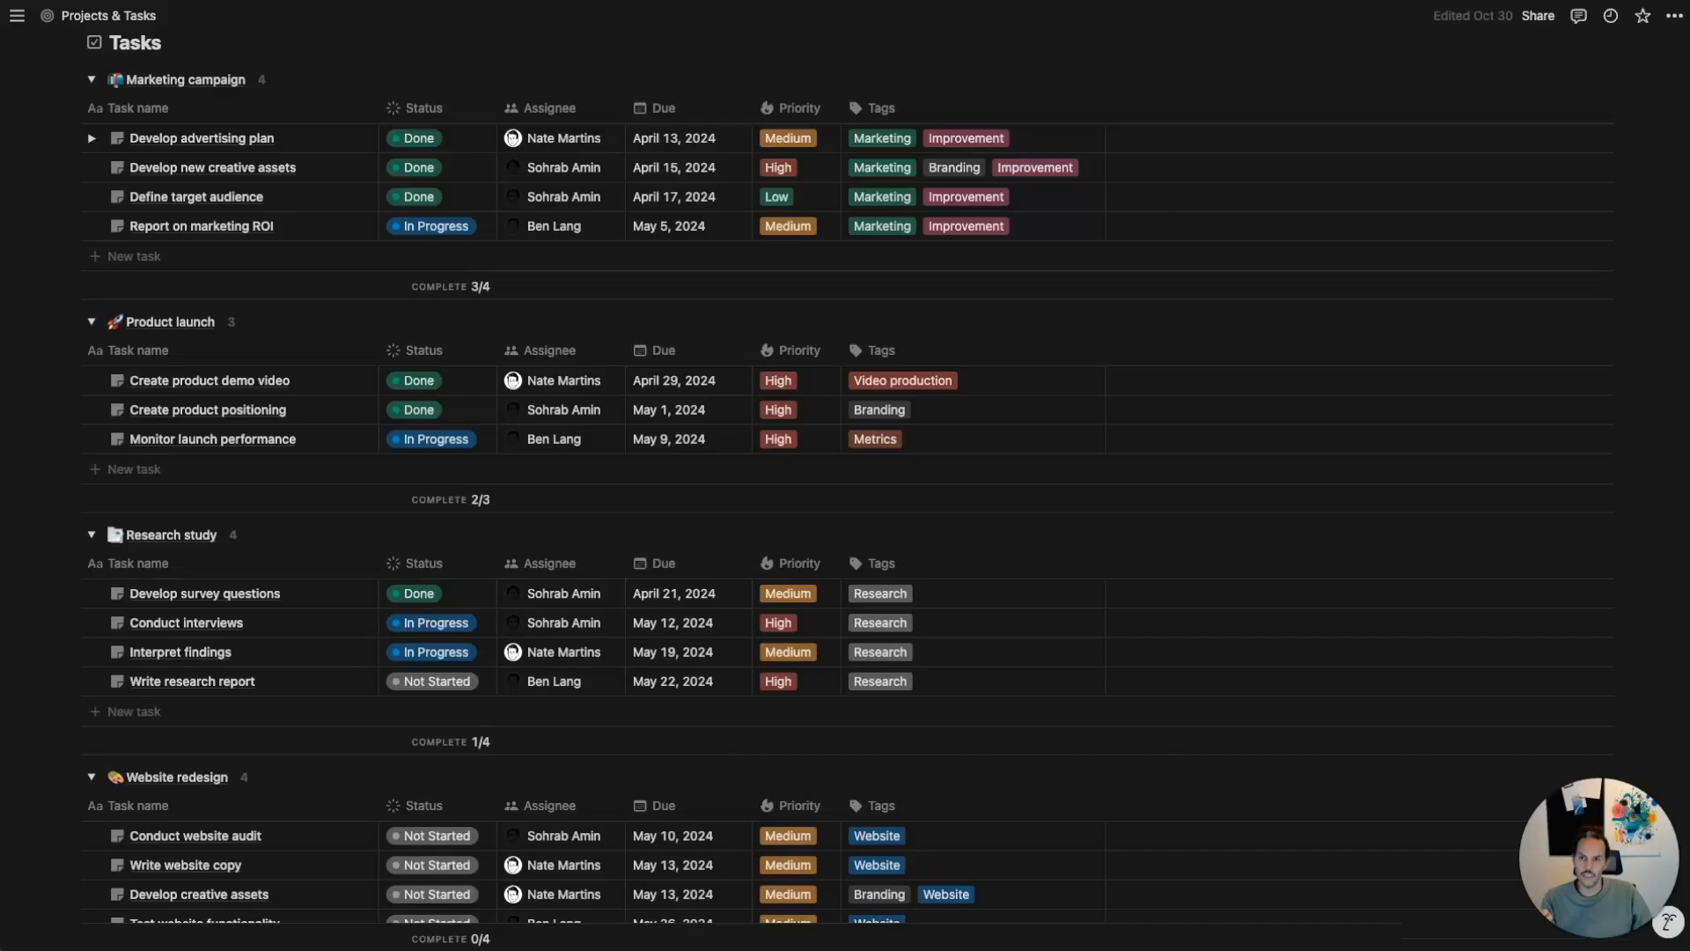
- In Notion, change the status of the "Test website functionality" task in the Website redesign project
{"action": "scroll", "coordinate": [457, 639], "scroll_direction": "down", "scroll_amount": 1}
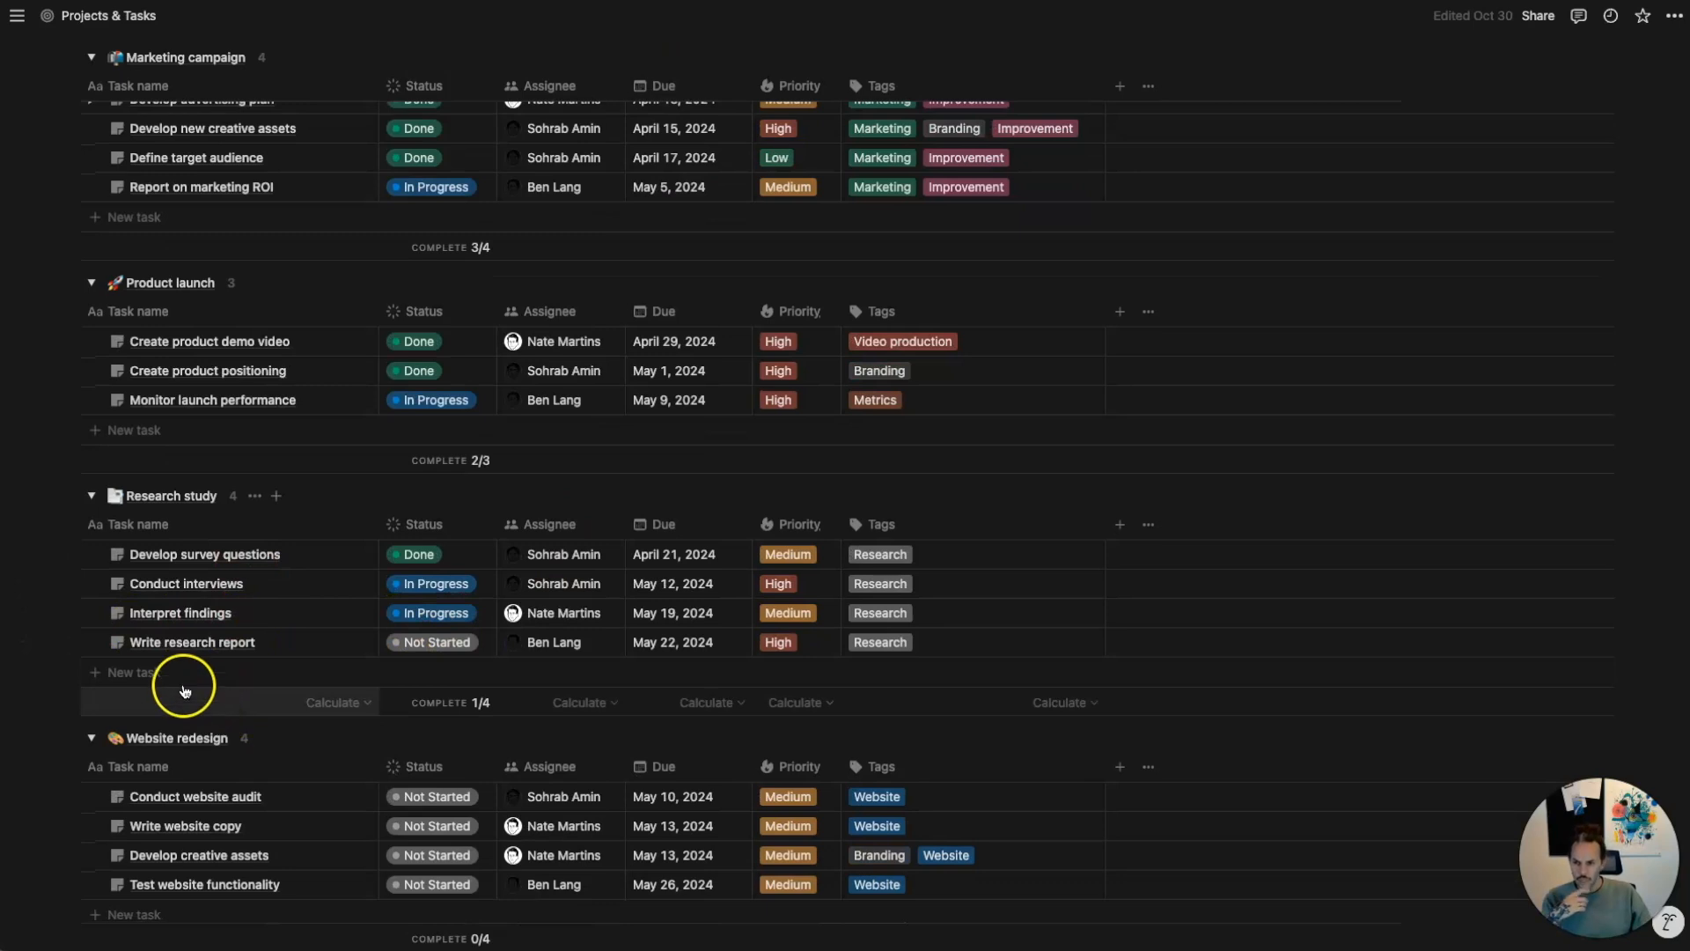
{"action": "scroll", "coordinate": [294, 593], "scroll_direction": "down", "scroll_amount": 5}
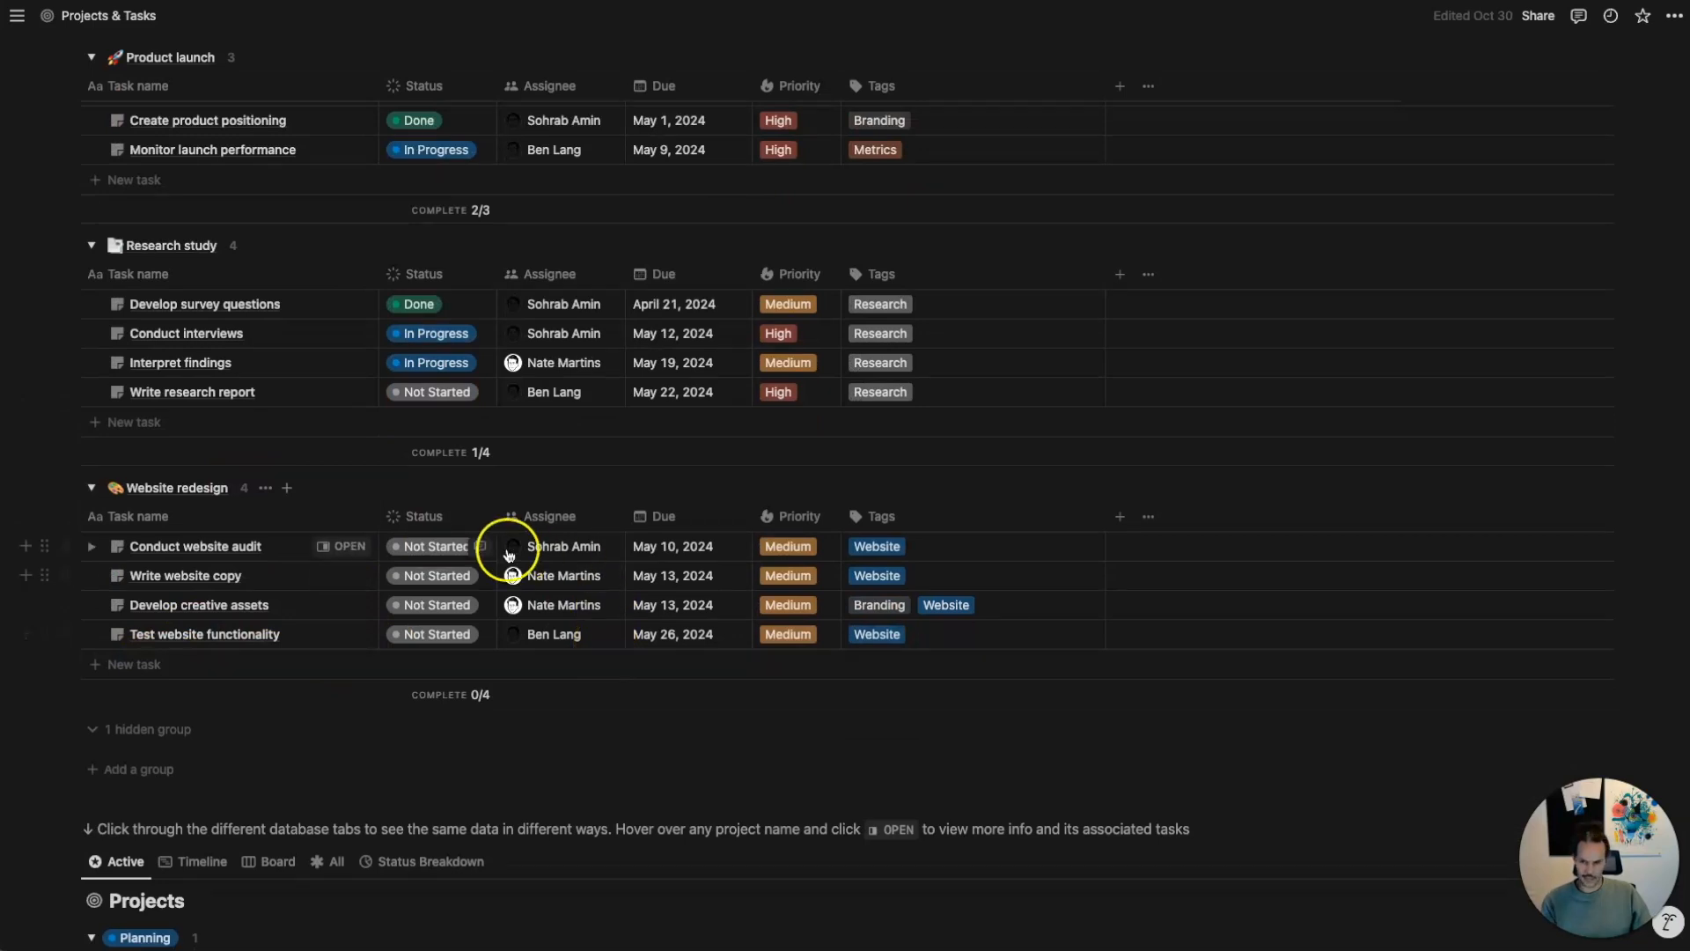
{"action": "left_click", "coordinate": [427, 635]}
{"action": "left_click", "coordinate": [442, 759]}
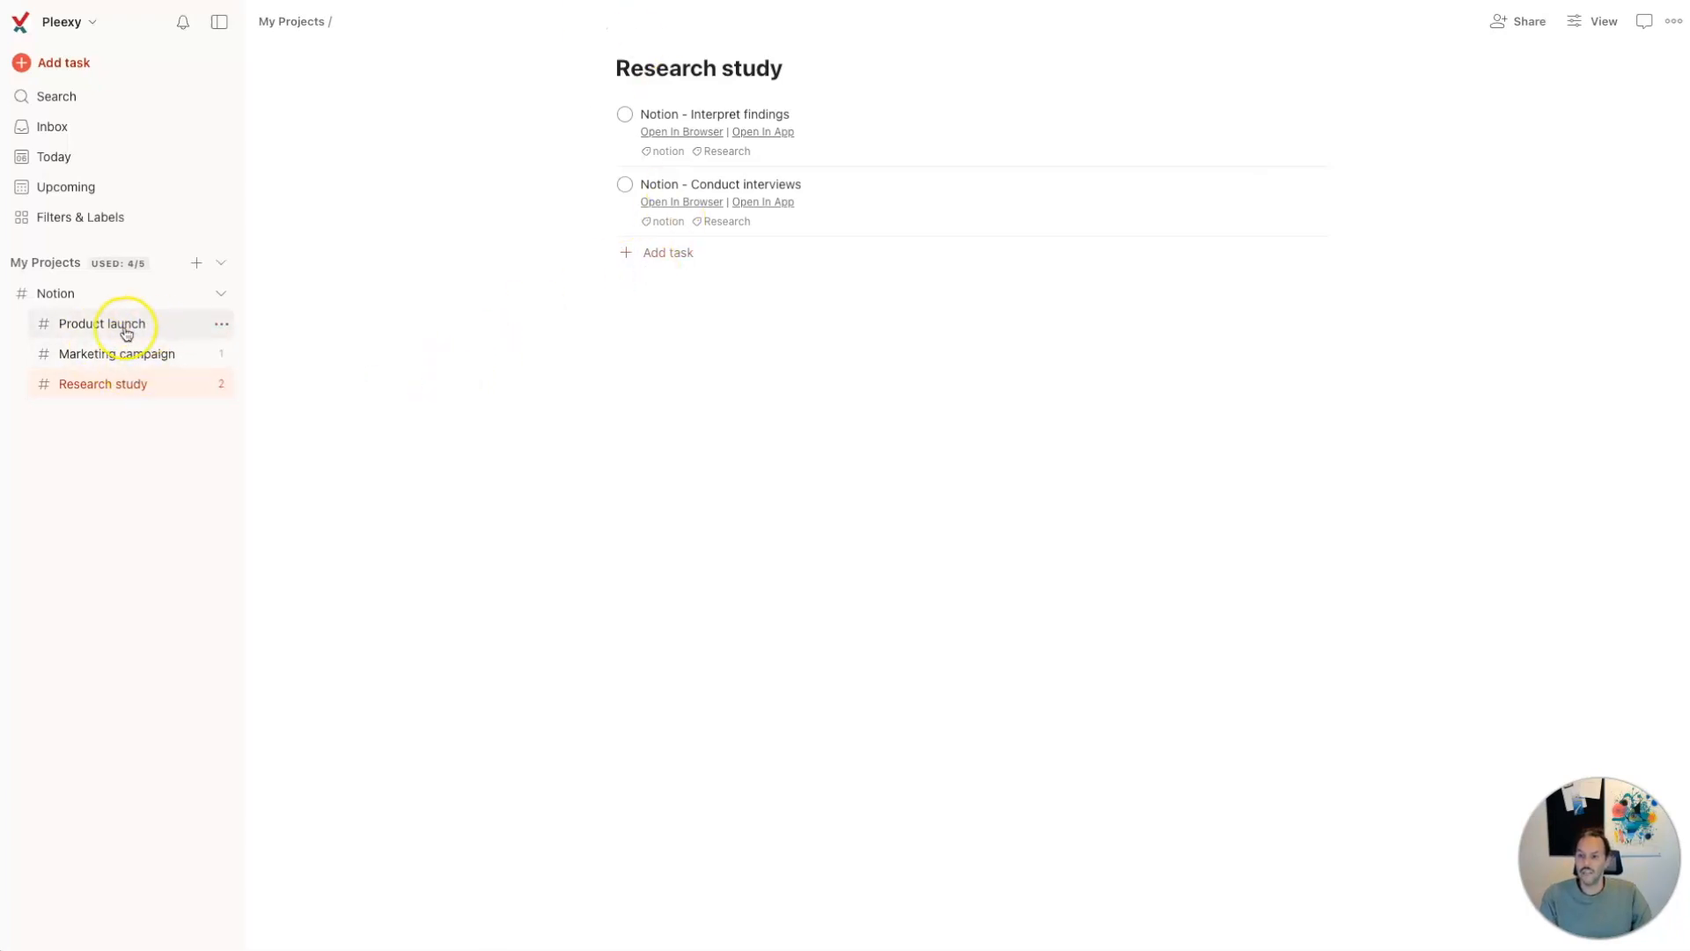
- Switch to Todoist and add the unlabeled task "Test task that won't sync" to the Marketing campaign project
{"action": "left_click", "coordinate": [109, 355]}
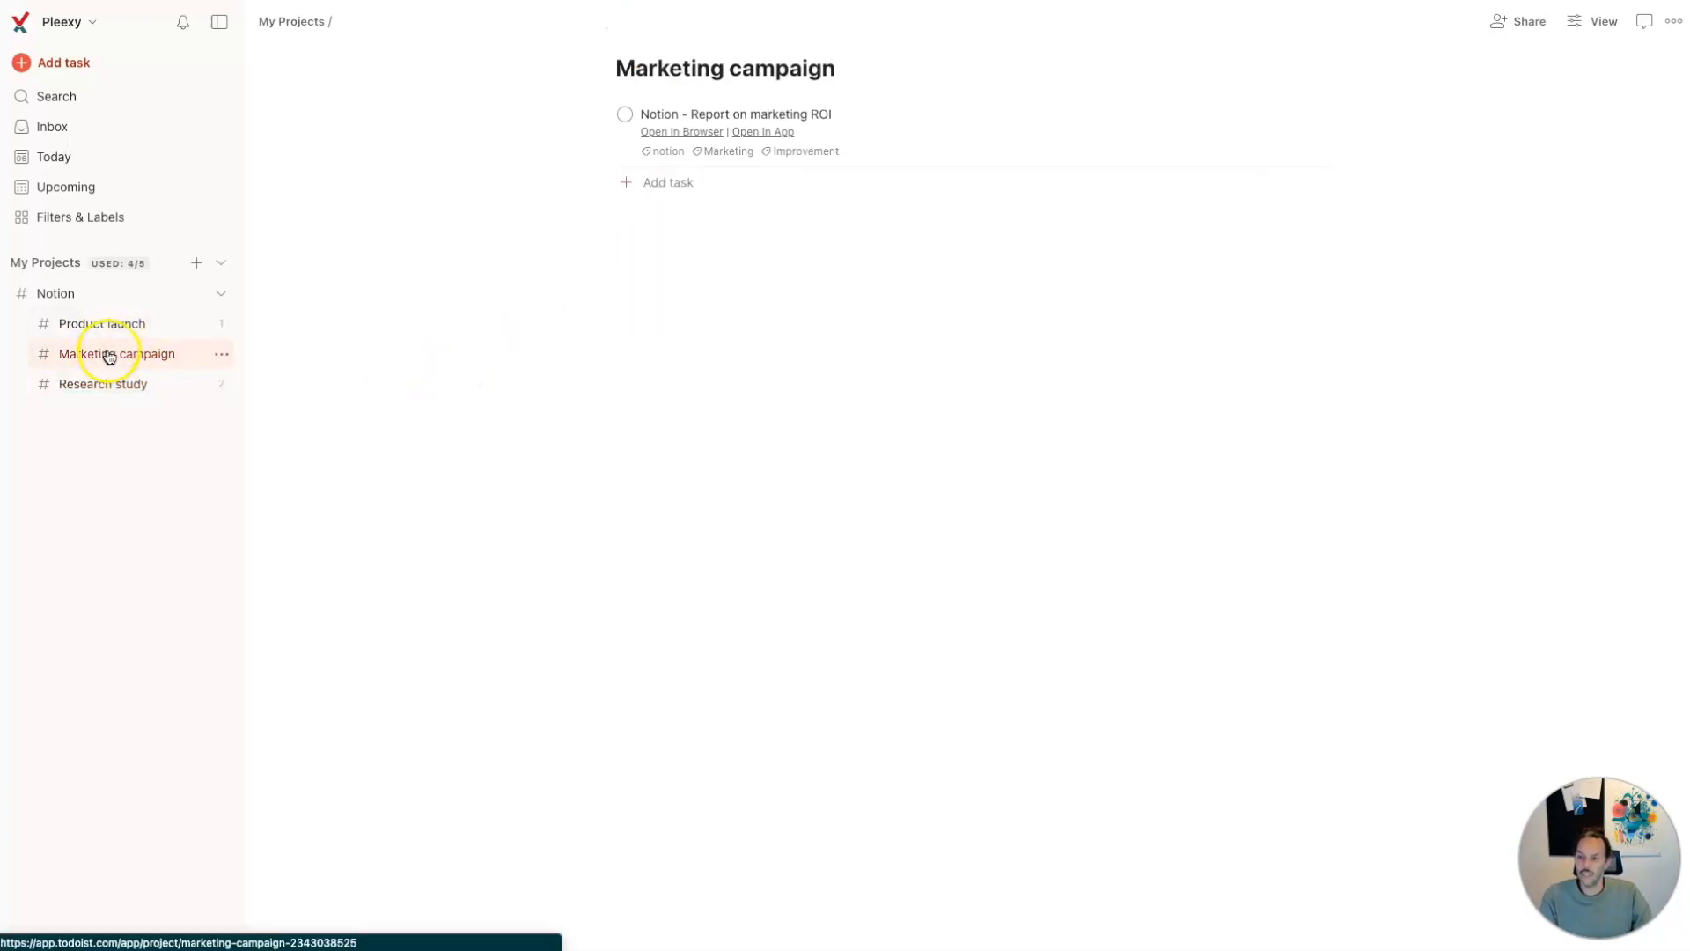
{"action": "left_click", "coordinate": [665, 183]}
{"action": "type", "text": "Test task that won't sync"}
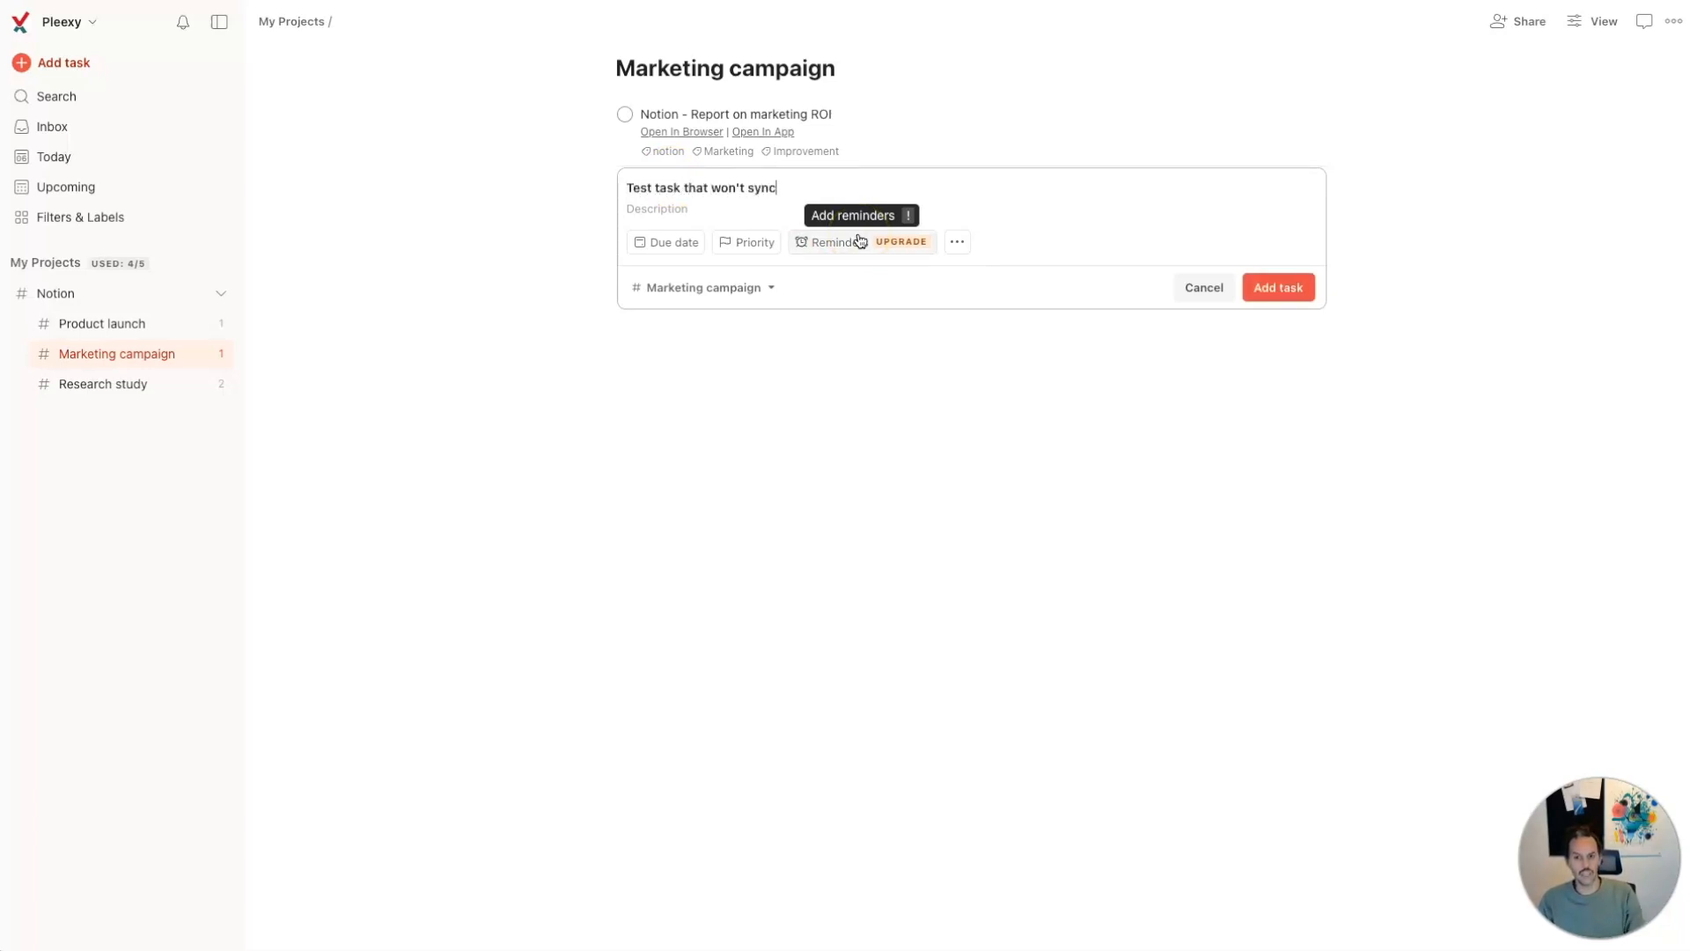
{"action": "left_click", "coordinate": [1302, 294]}
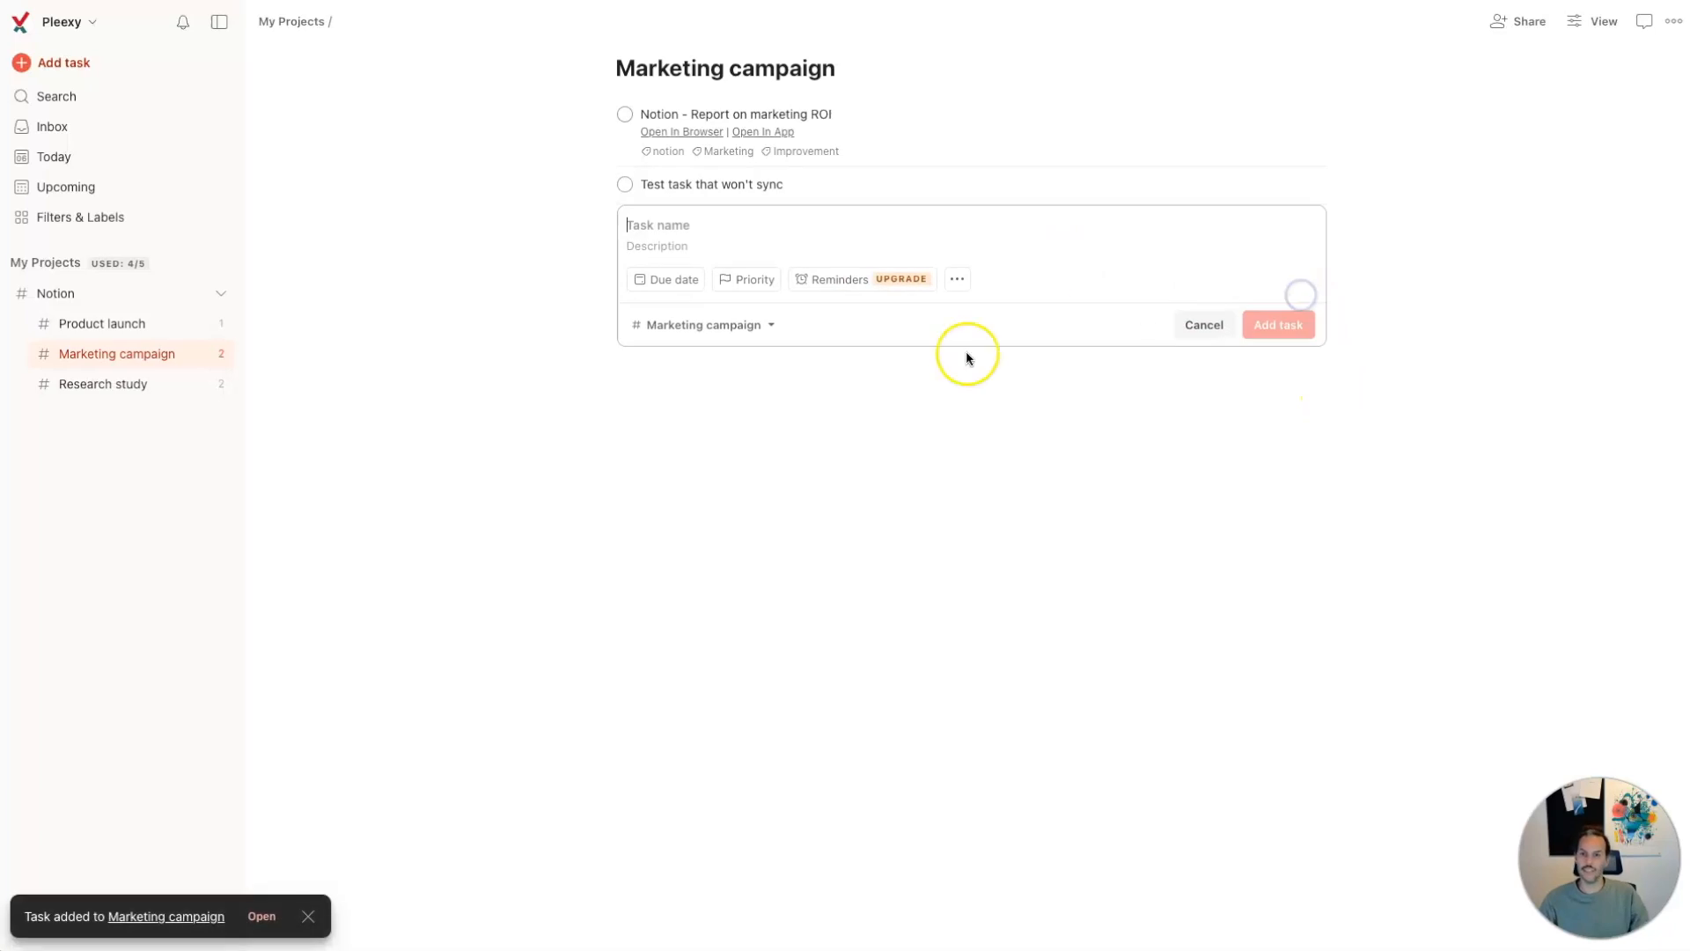
{"action": "left_click", "coordinate": [1206, 327]}
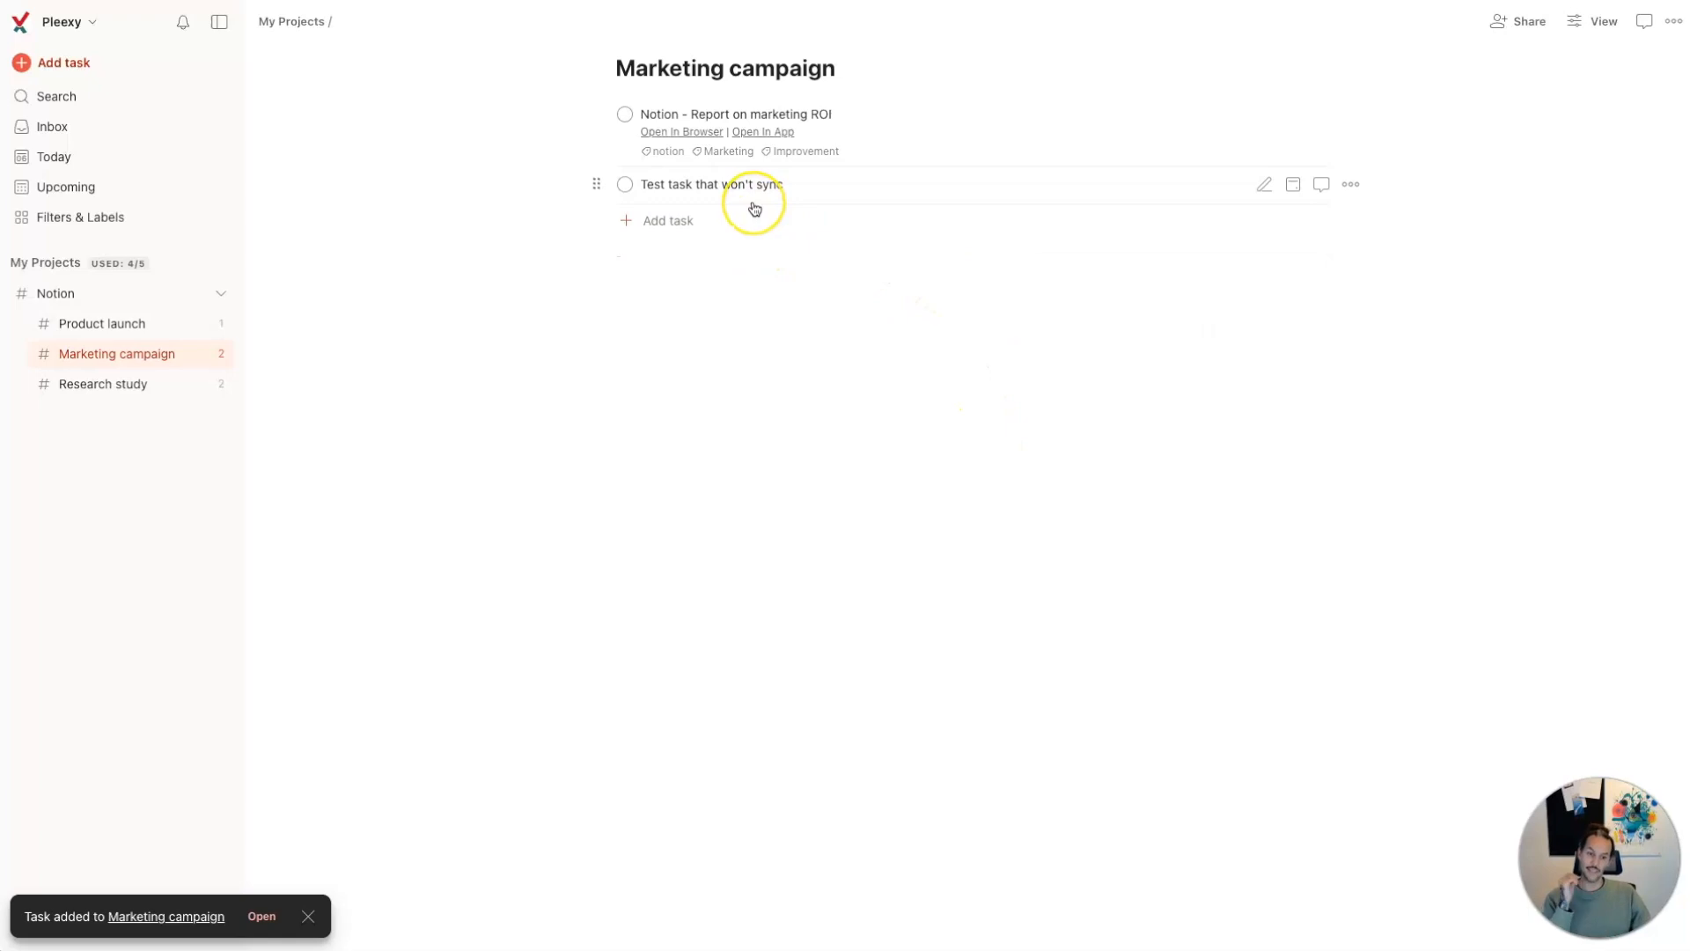
- Add the task "Test task will sync" to the Marketing campaign project with a new label "pleexy-test"
{"action": "left_click", "coordinate": [679, 226]}
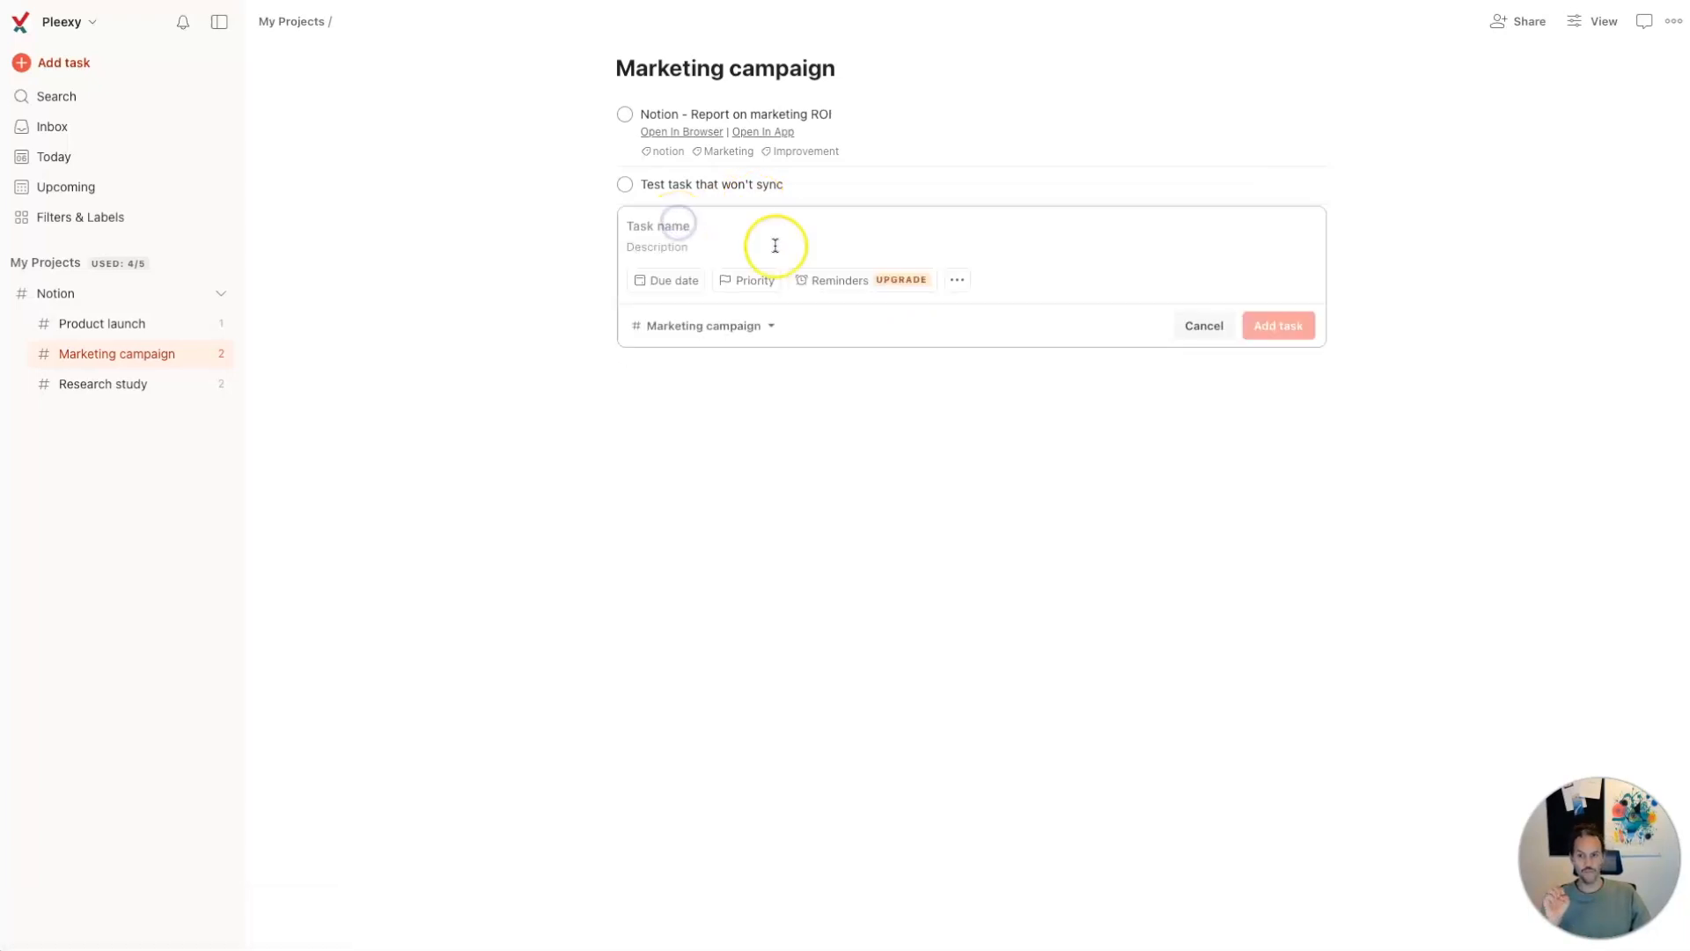
{"action": "type", "text": "Test task wi"}
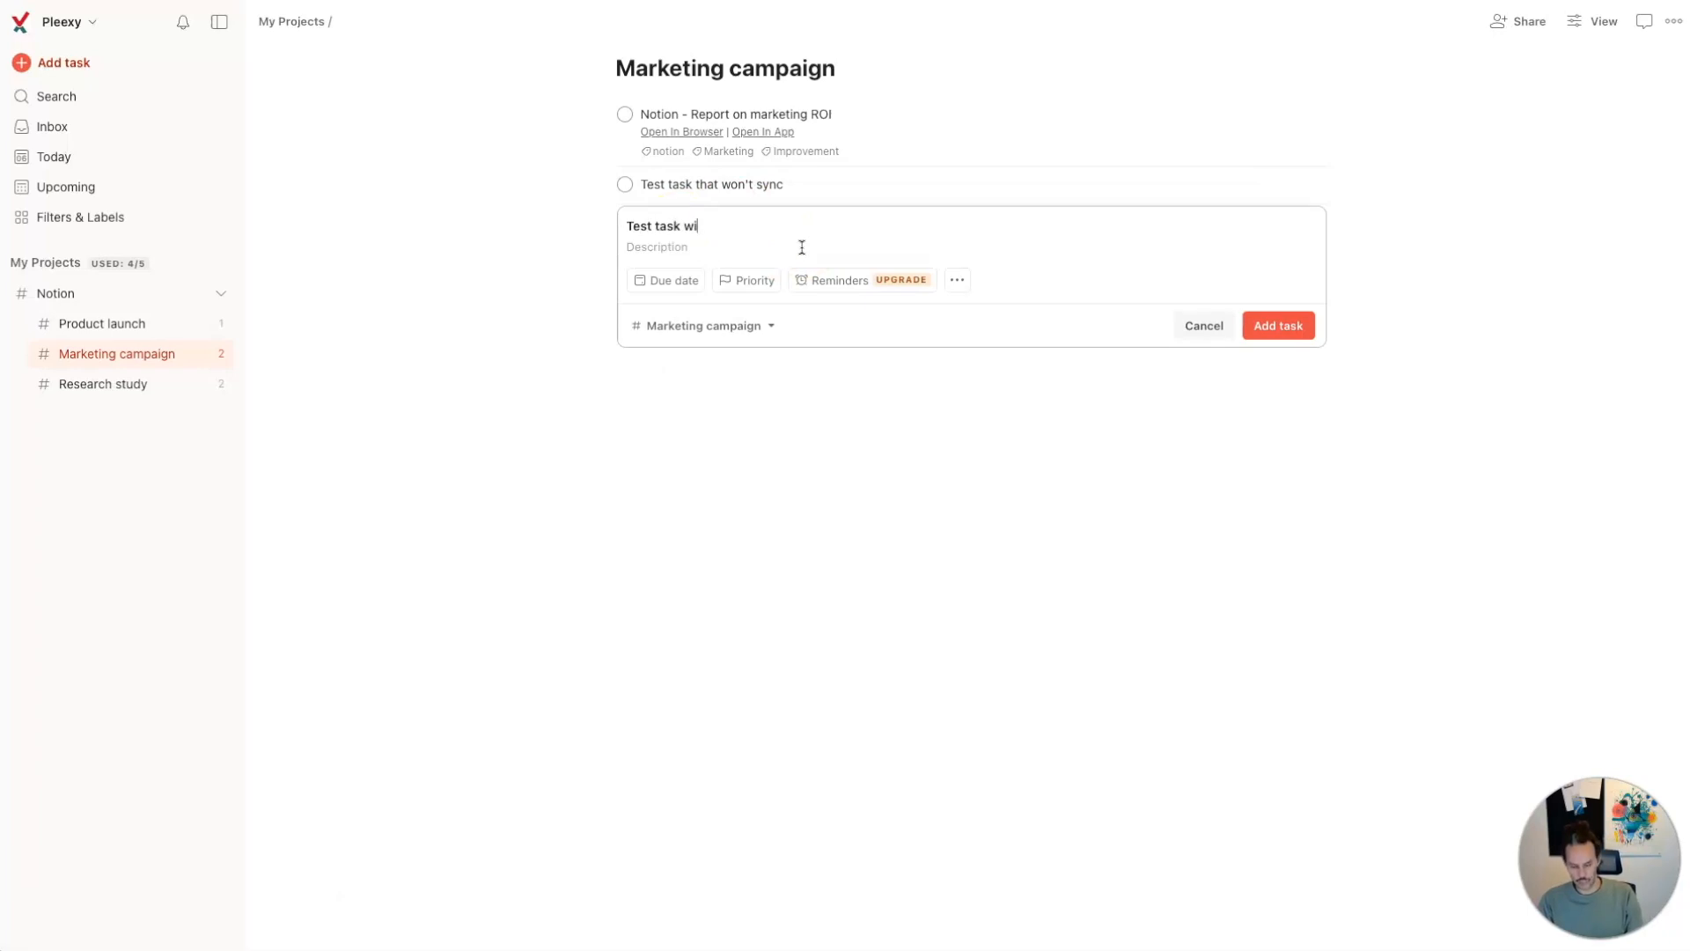
{"action": "type", "text": "ll sync"}
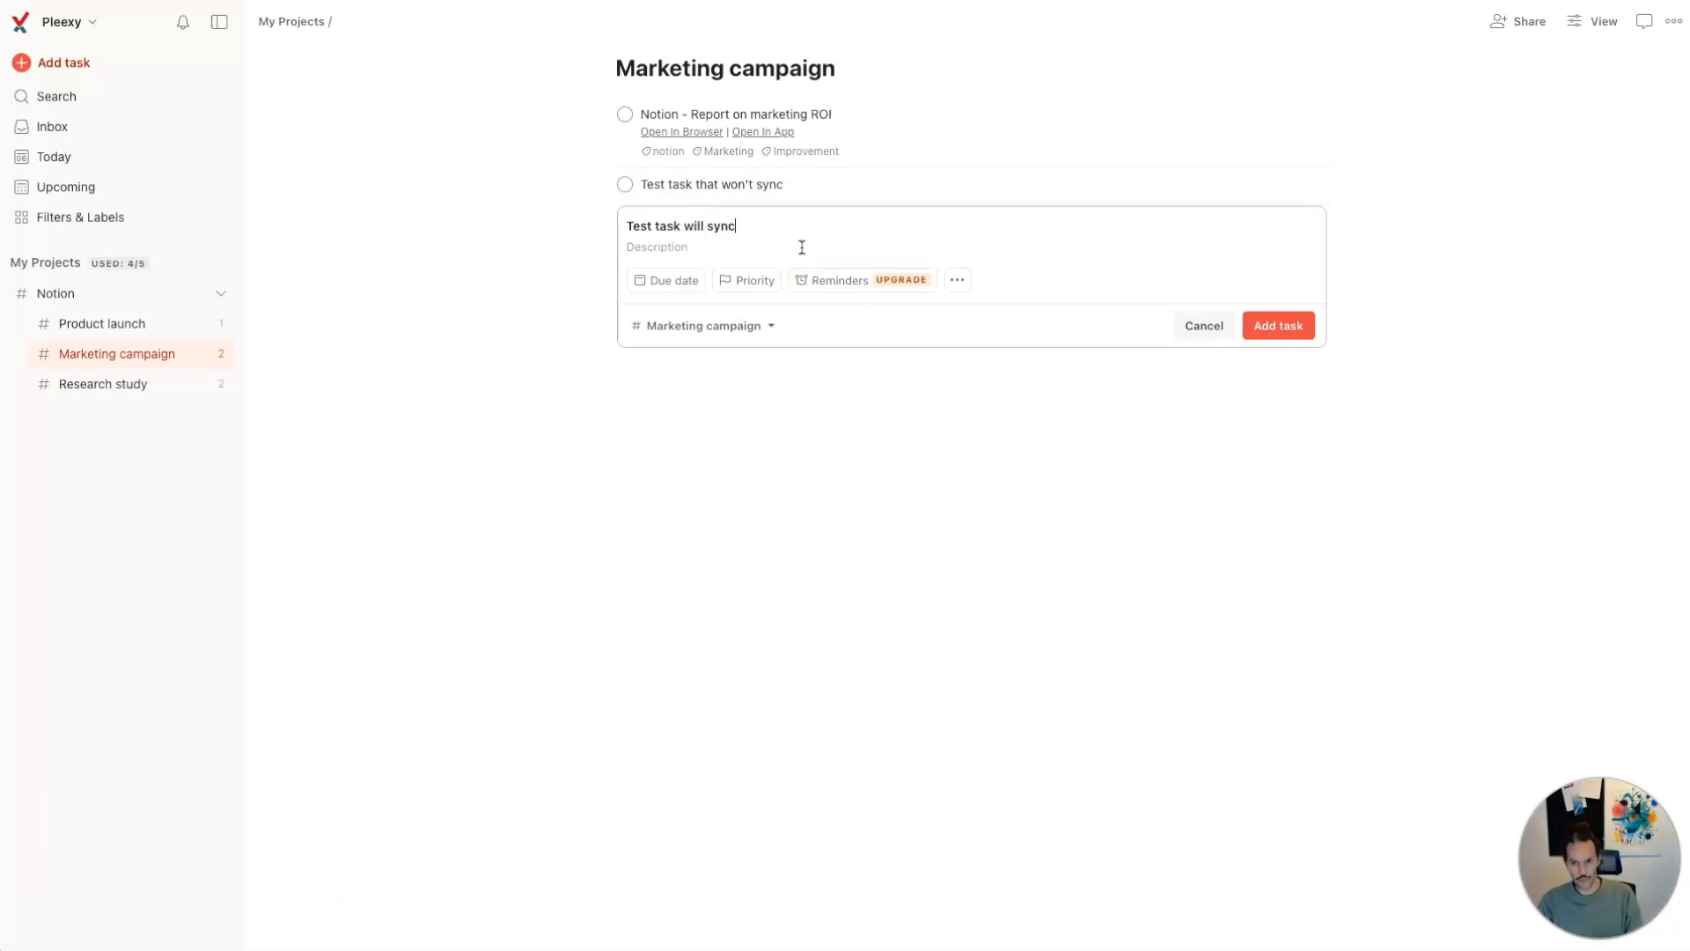
{"action": "type", "text": " @ple"}
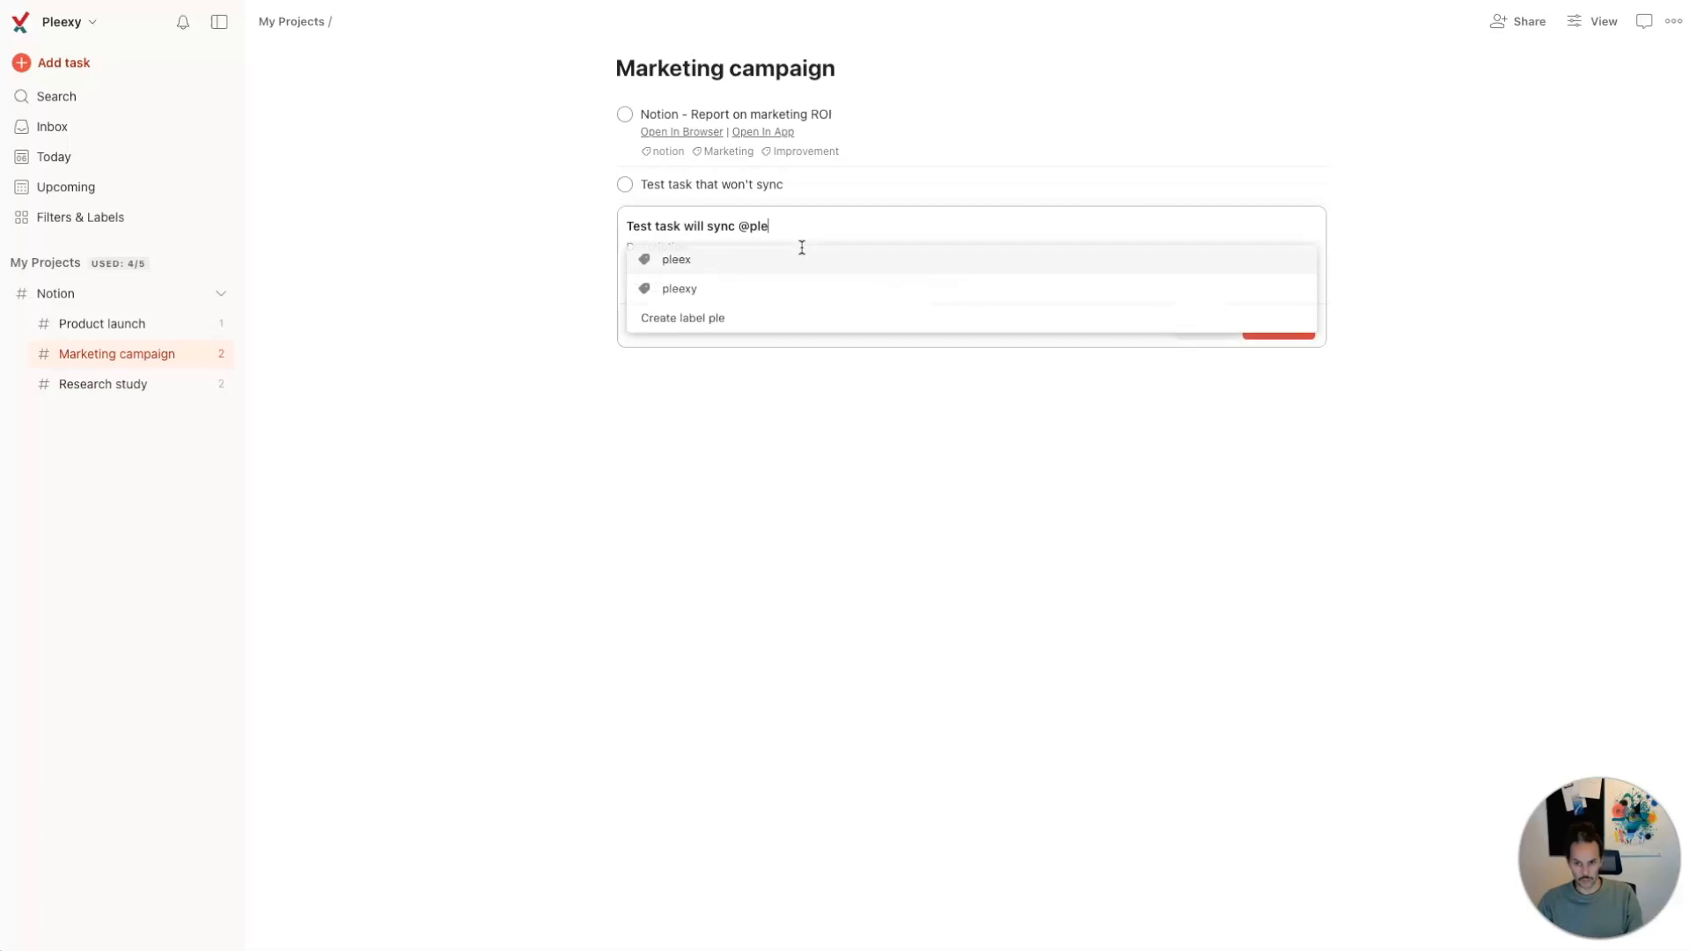
{"action": "type", "text": "exy-test"}
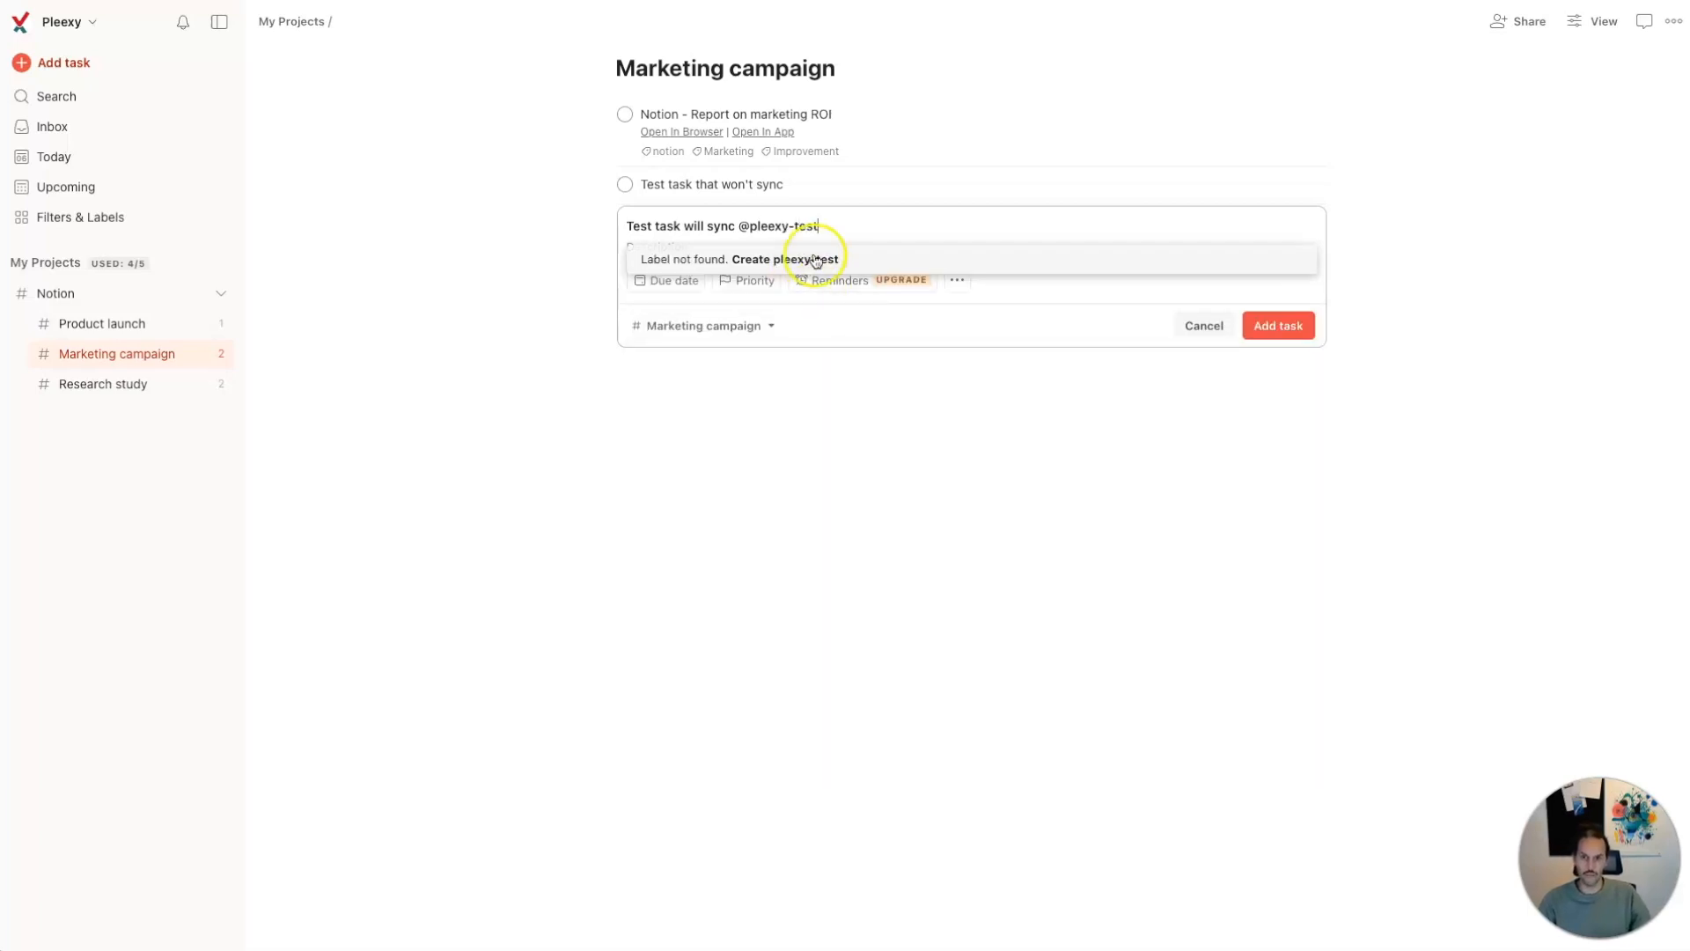
{"action": "left_click", "coordinate": [816, 259]}
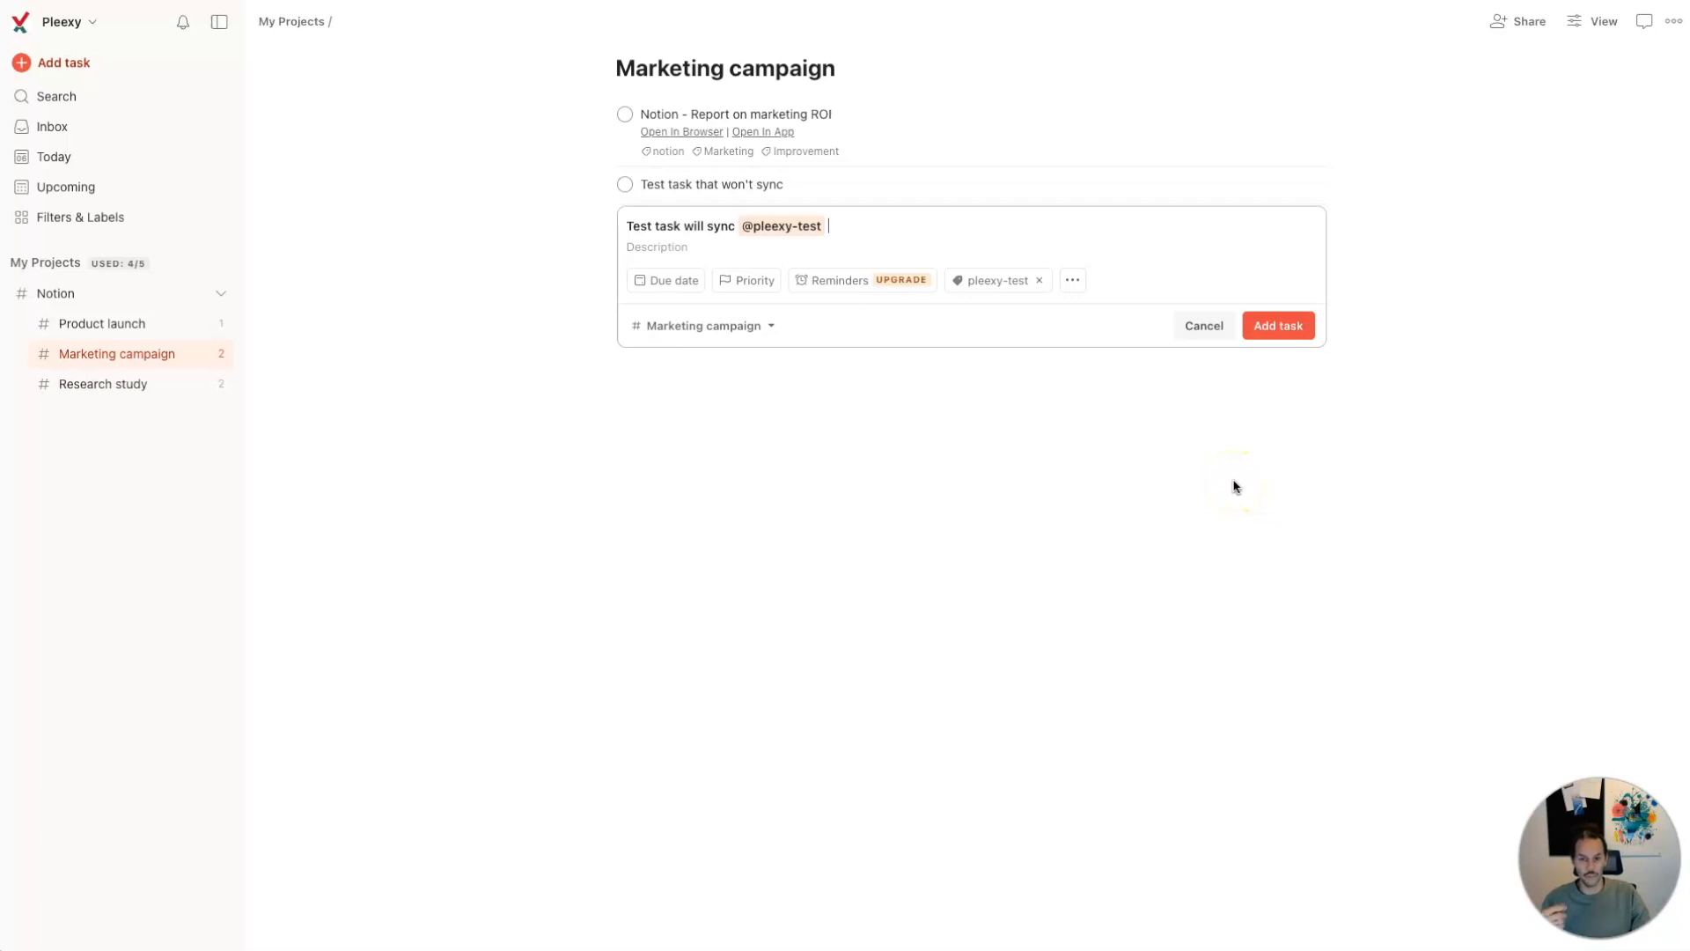
{"action": "left_click", "coordinate": [1292, 338]}
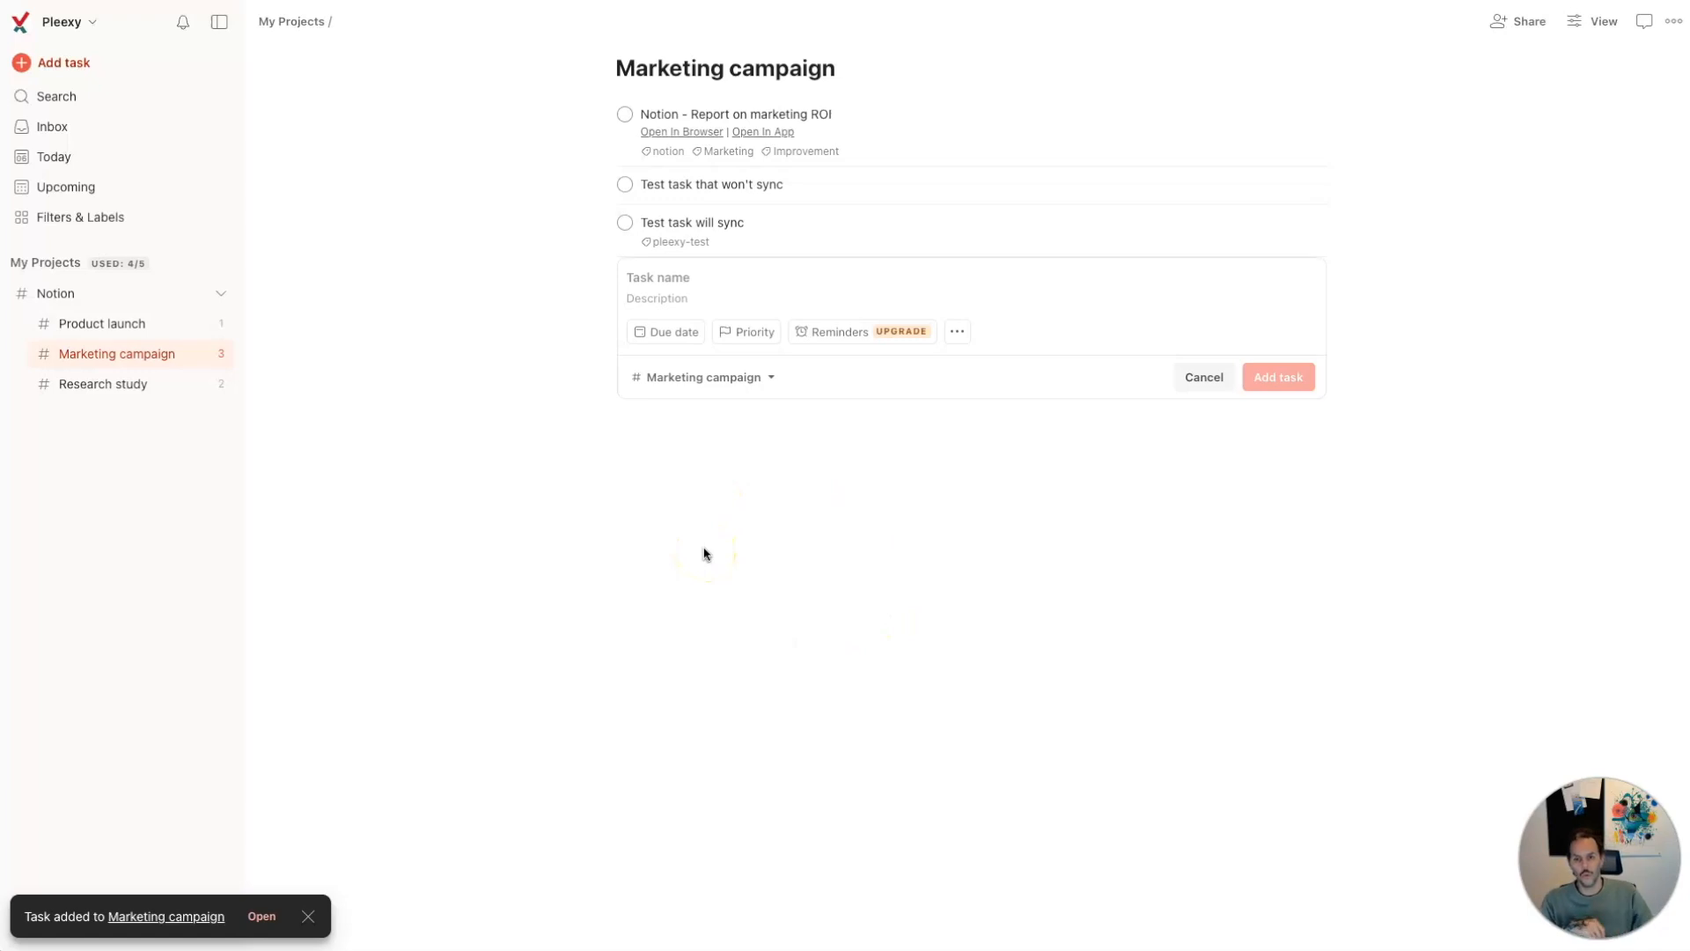
- Complete the "Notion - Report on marketing ROI" task in Todoist, and set the Research study task "Interpret findings" to Done in Notion
{"action": "left_click", "coordinate": [626, 121]}
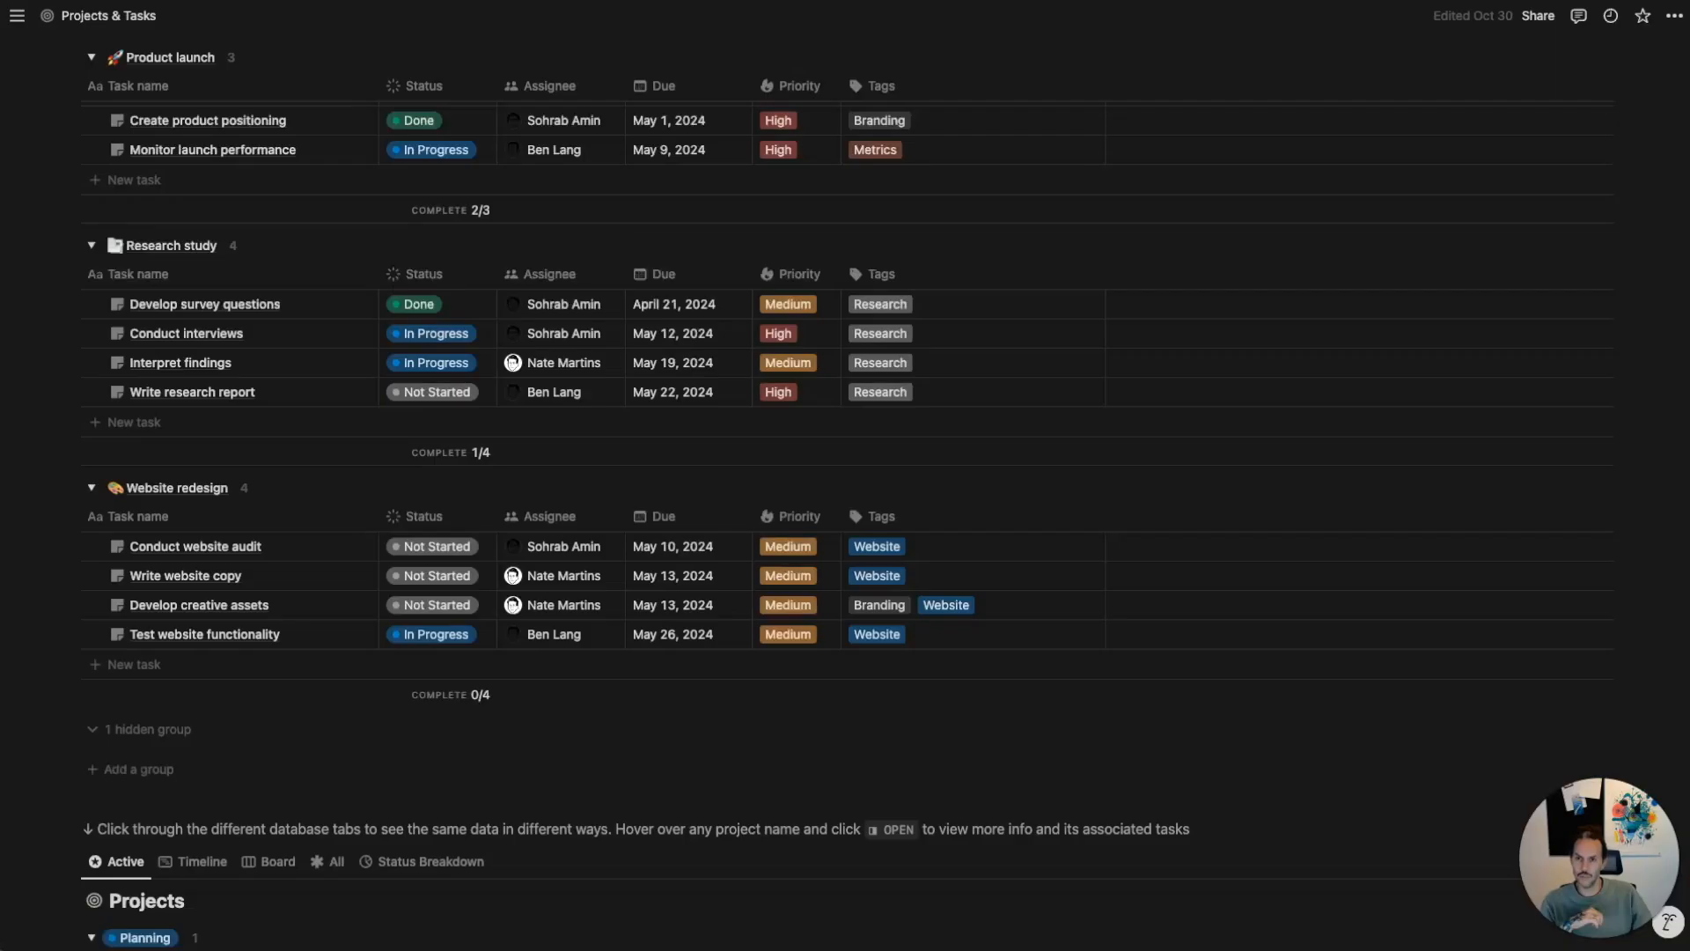
{"action": "scroll", "coordinate": [404, 401], "scroll_direction": "up", "scroll_amount": 2}
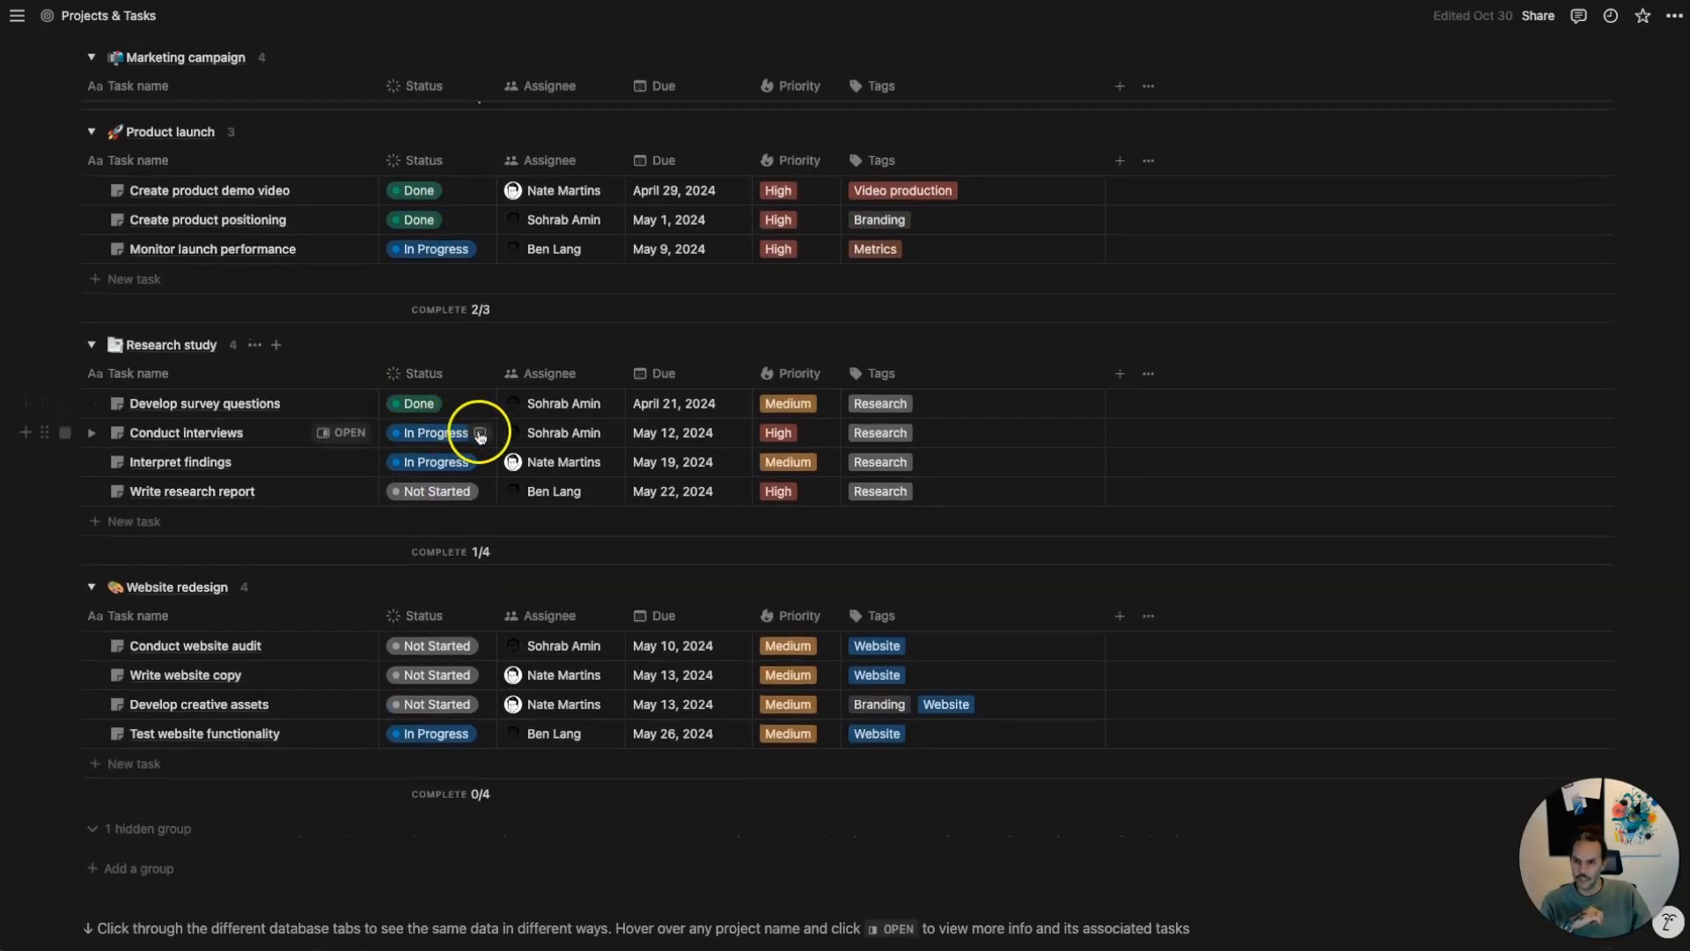
{"action": "left_click", "coordinate": [428, 466]}
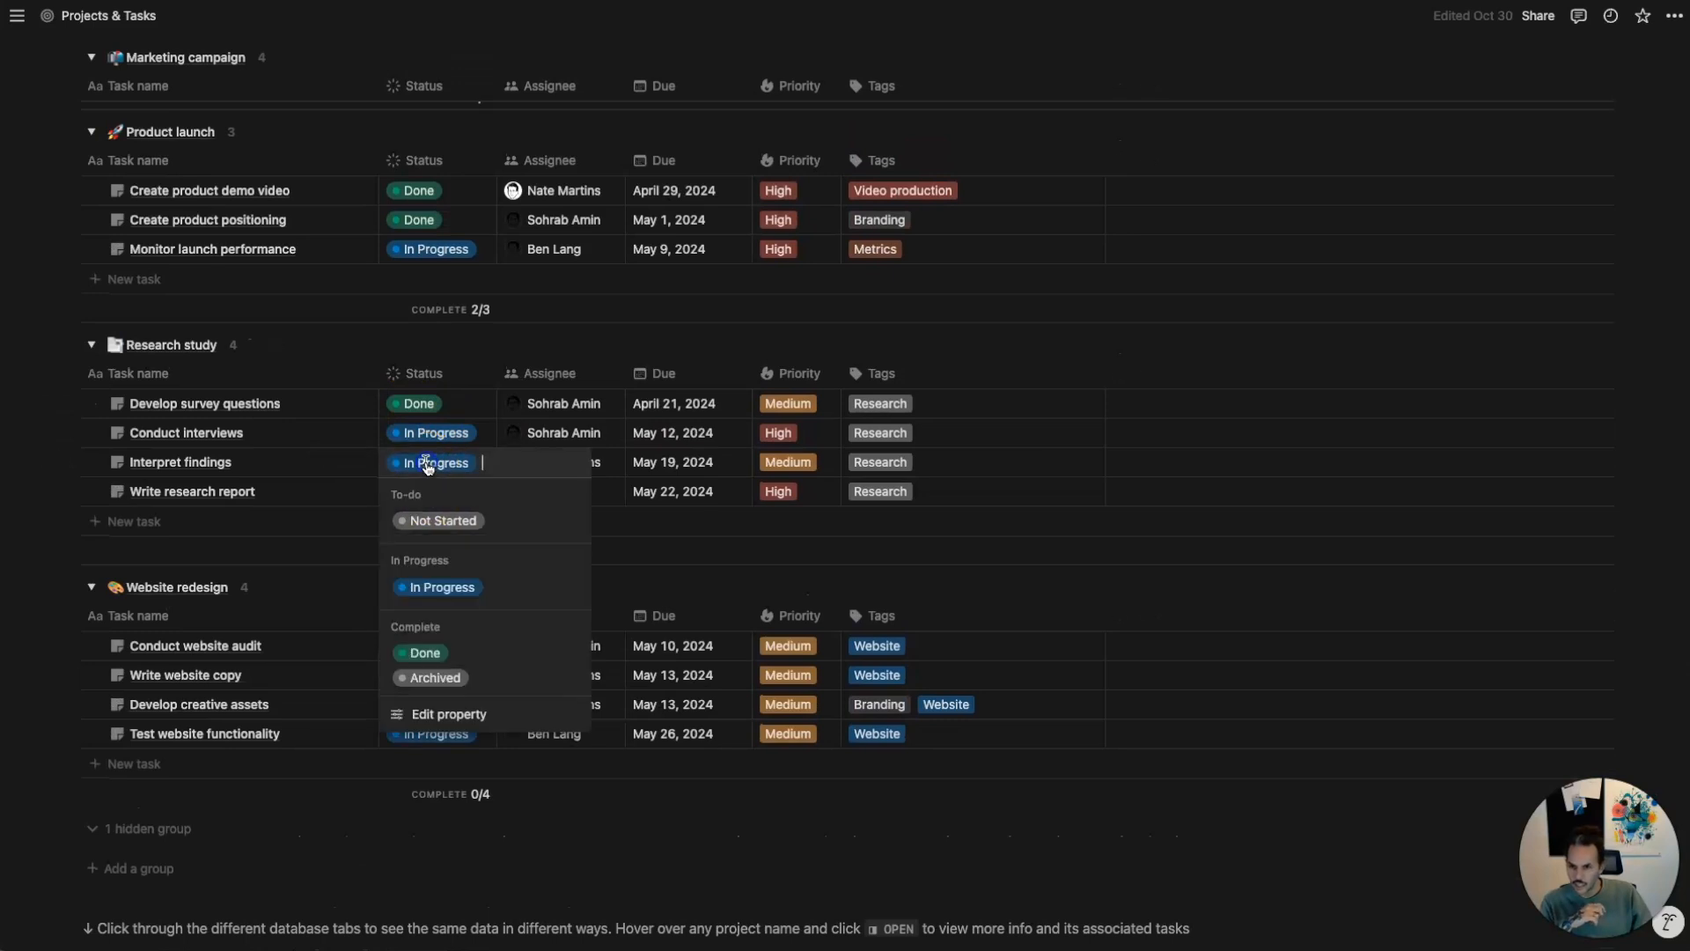
{"action": "left_click", "coordinate": [467, 651]}
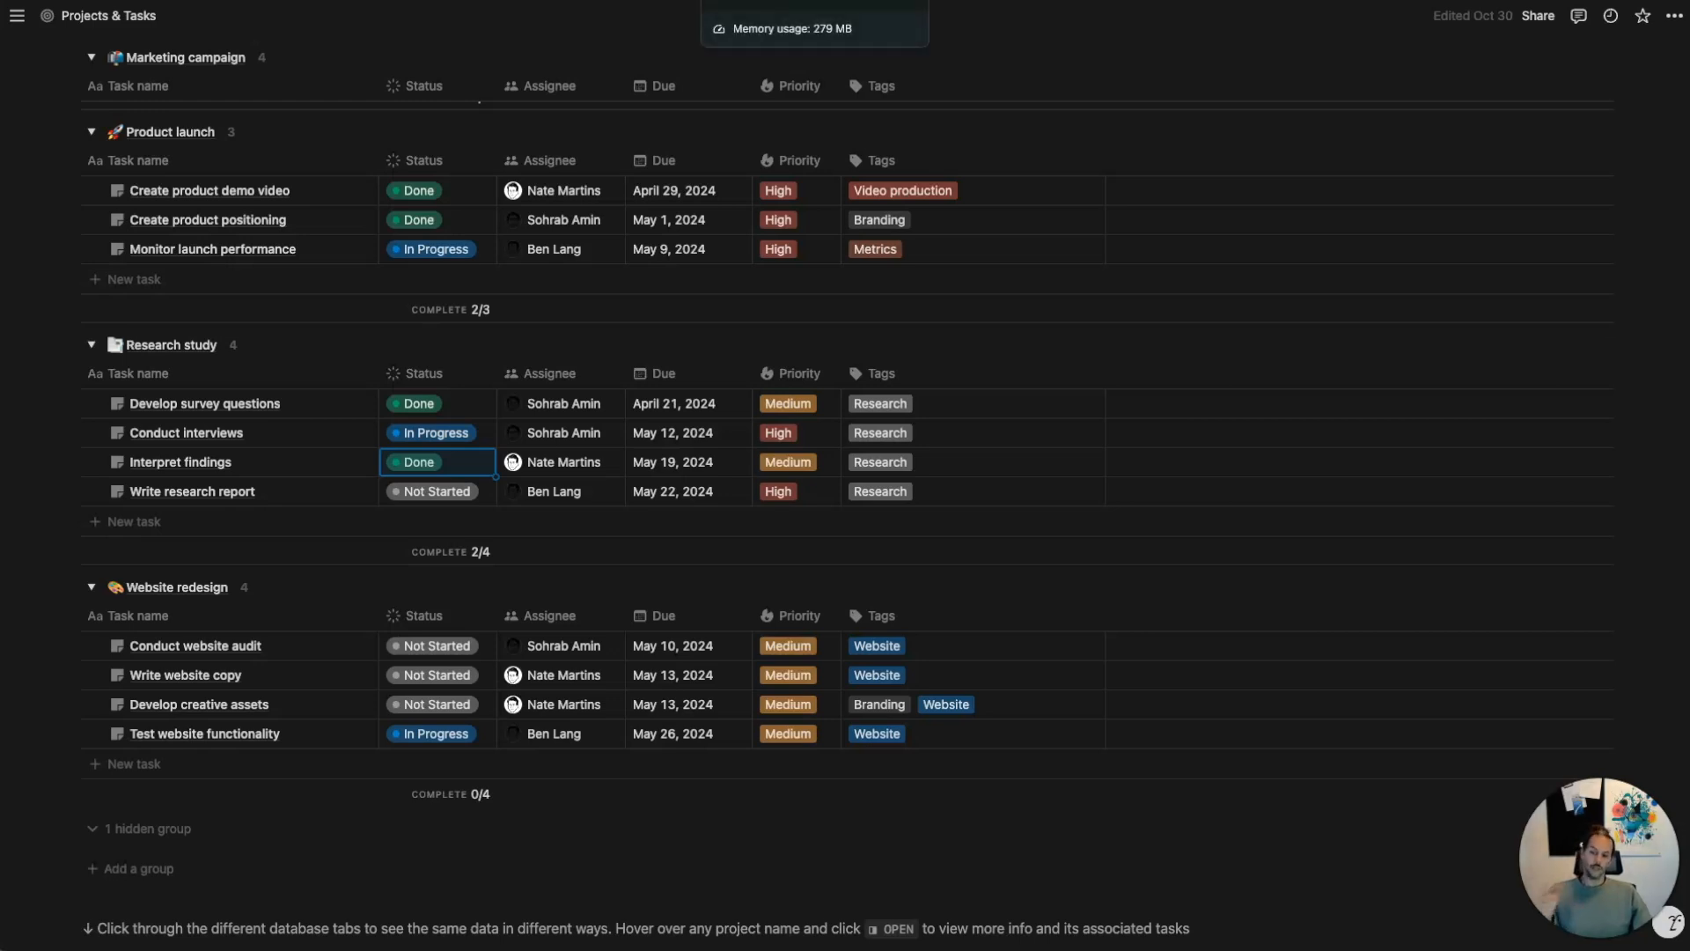
- Compare the Pleexy connection's sync history with the tasks in Todoist's Website redesign, Research study and Marketing campaign projects
{"action": "left_click", "coordinate": [741, 2]}
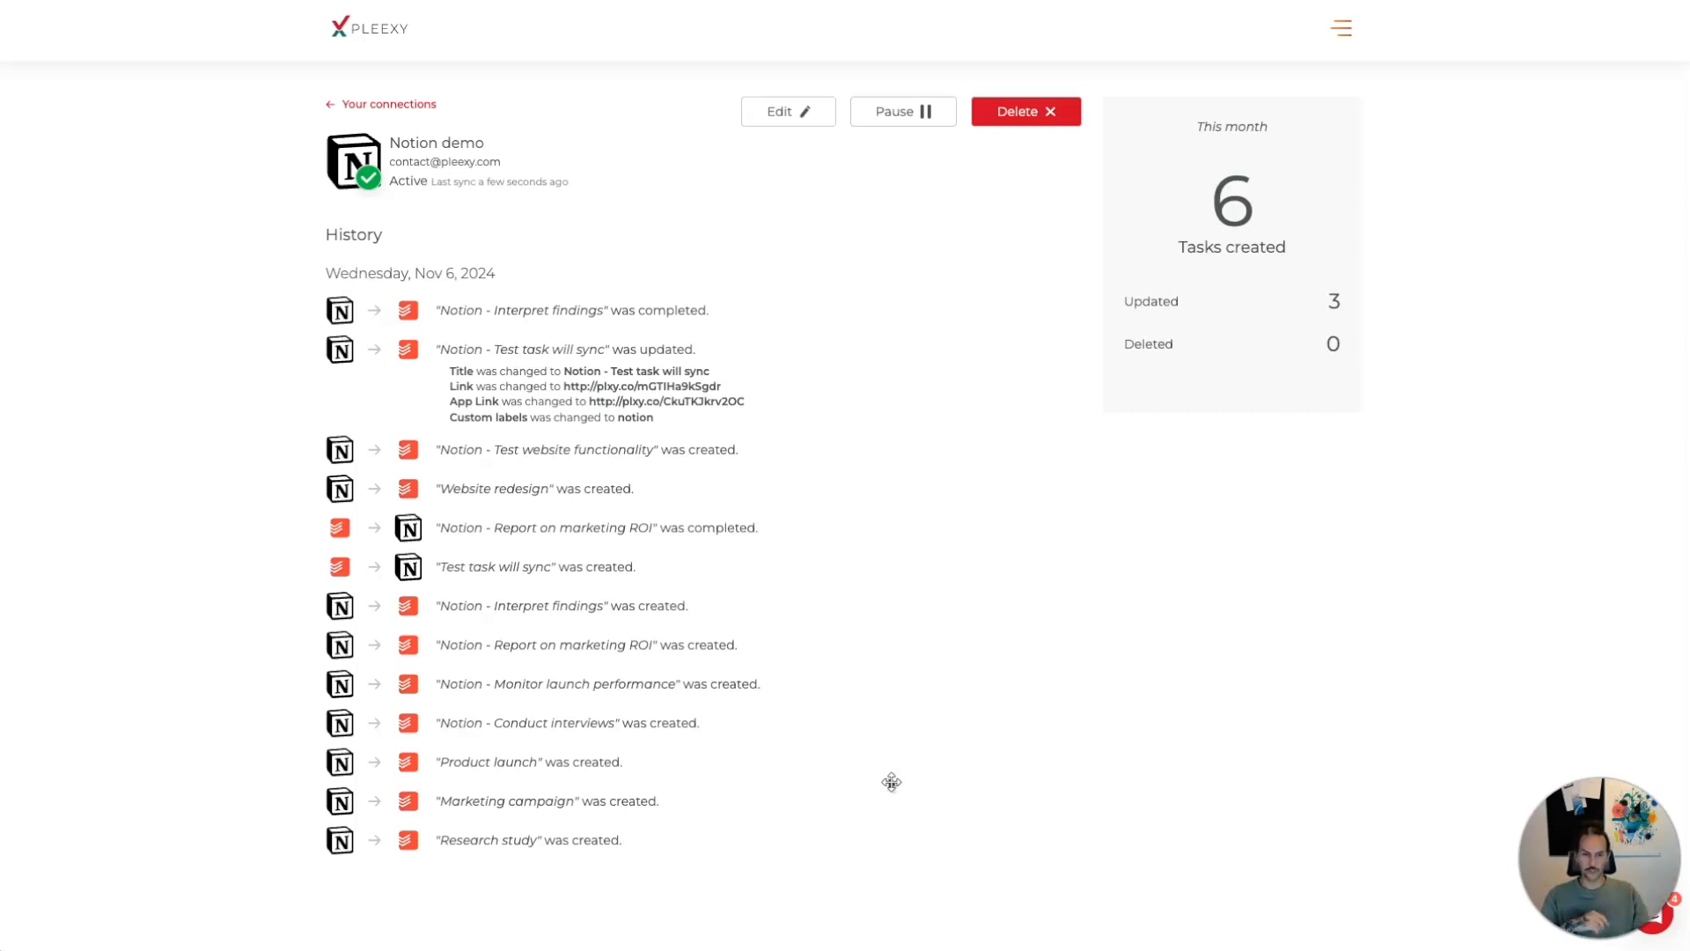
{"action": "left_click", "coordinate": [828, 766]}
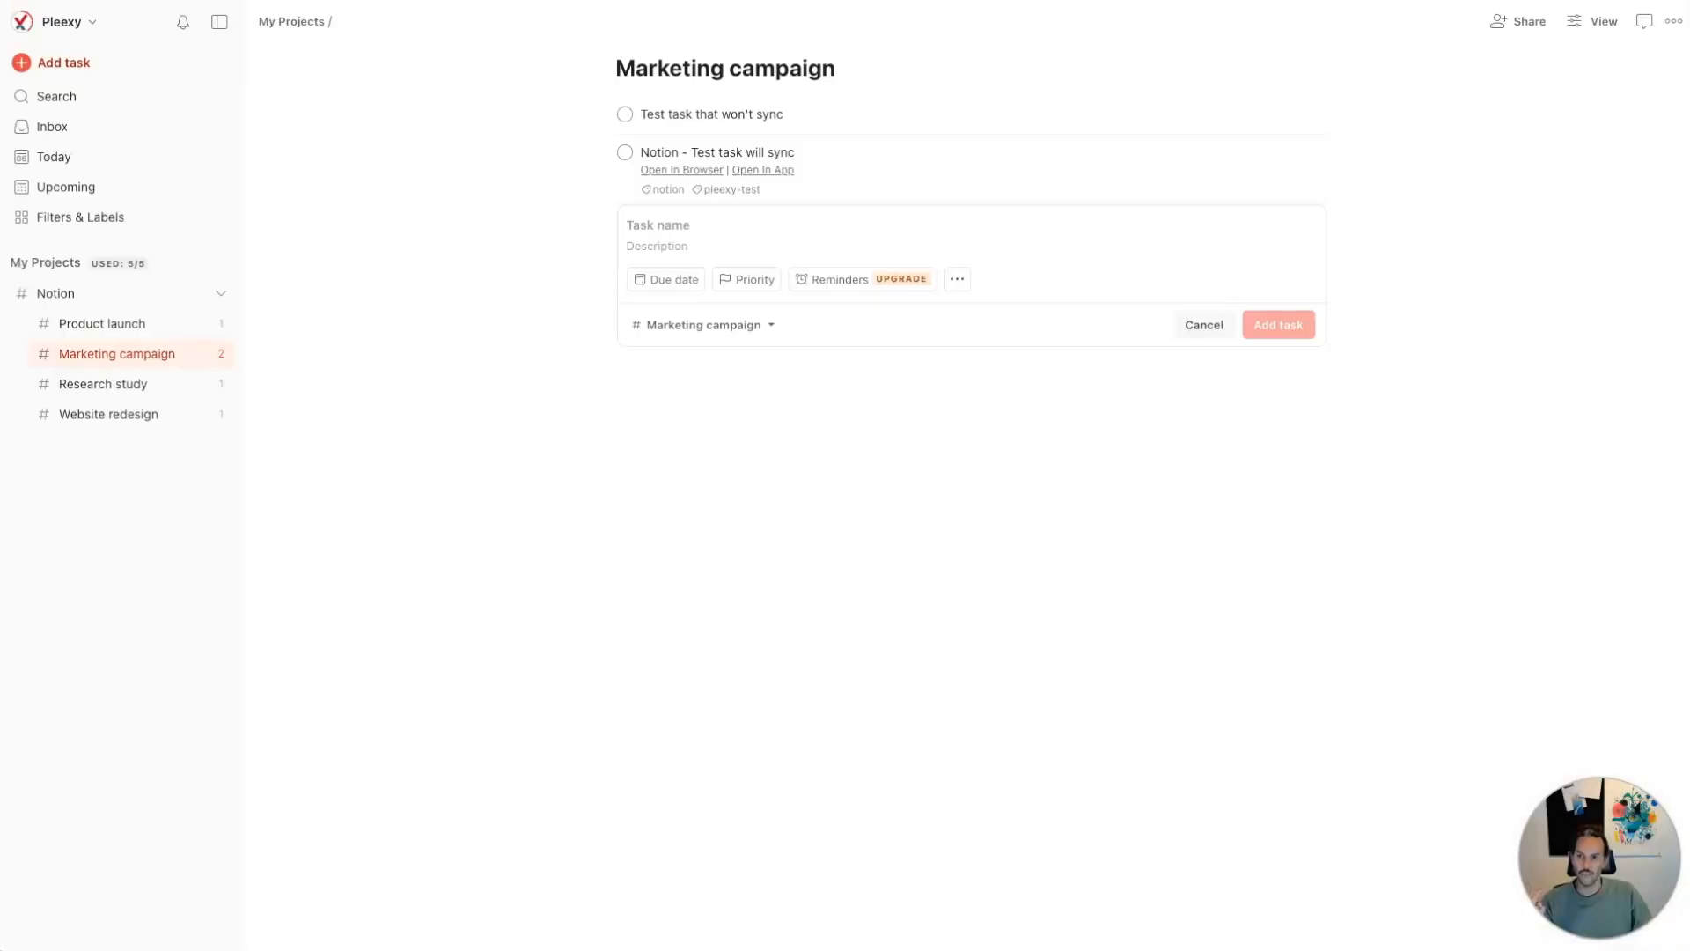
{"action": "left_click", "coordinate": [117, 426]}
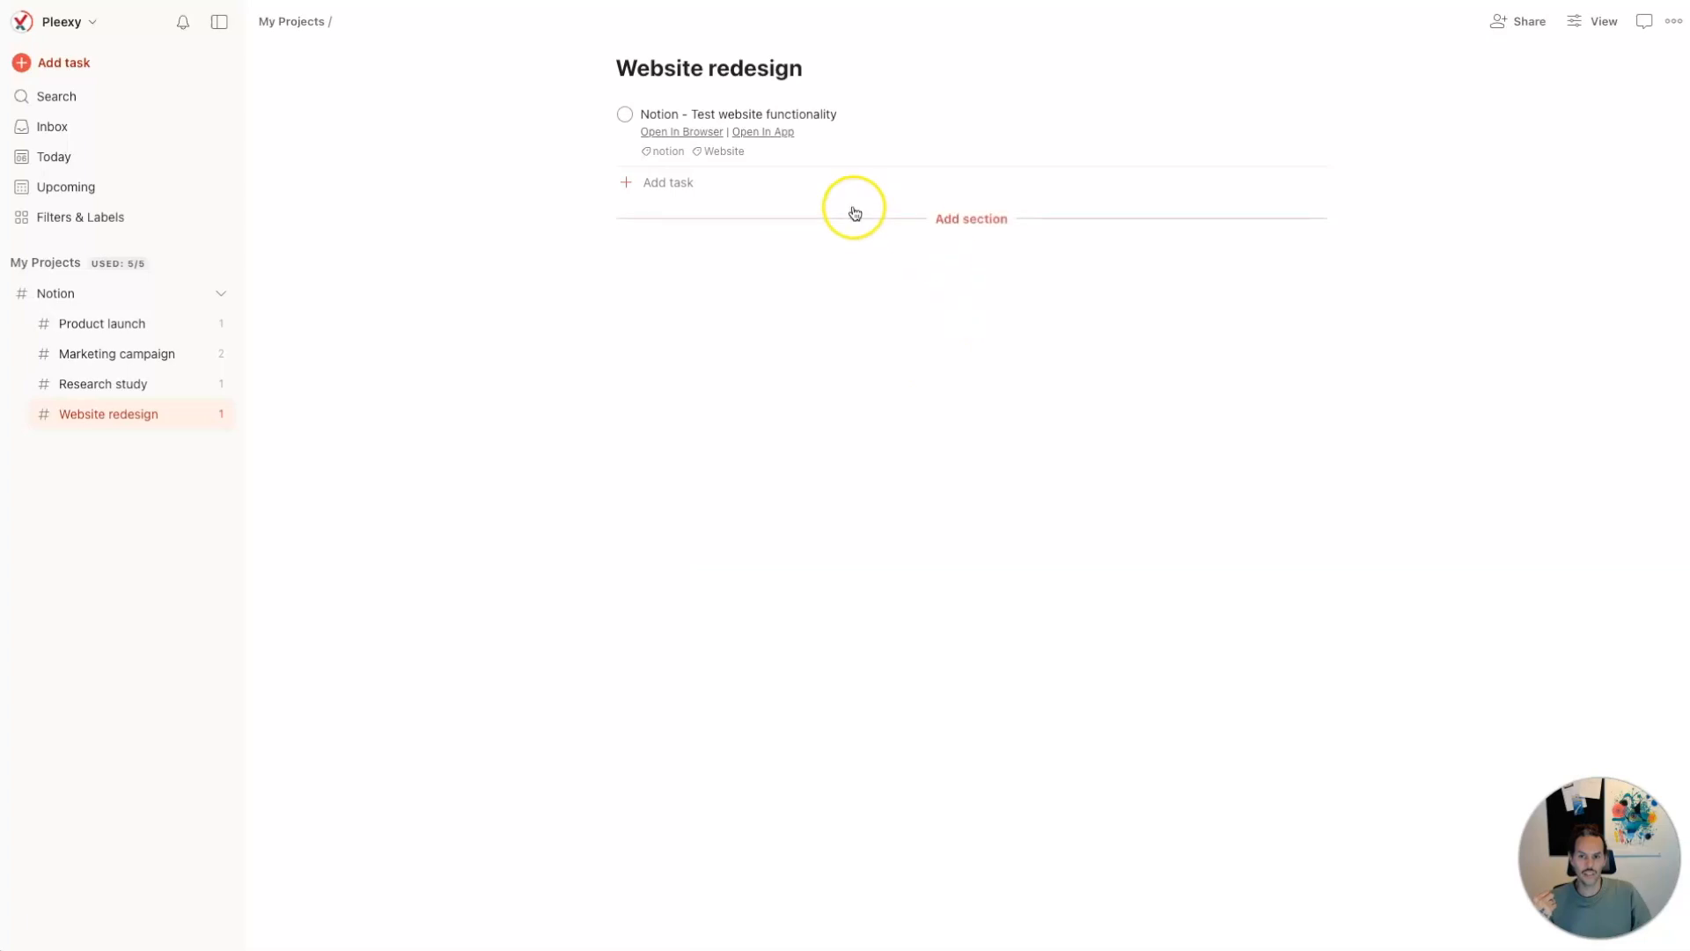
{"action": "left_click", "coordinate": [757, 0]}
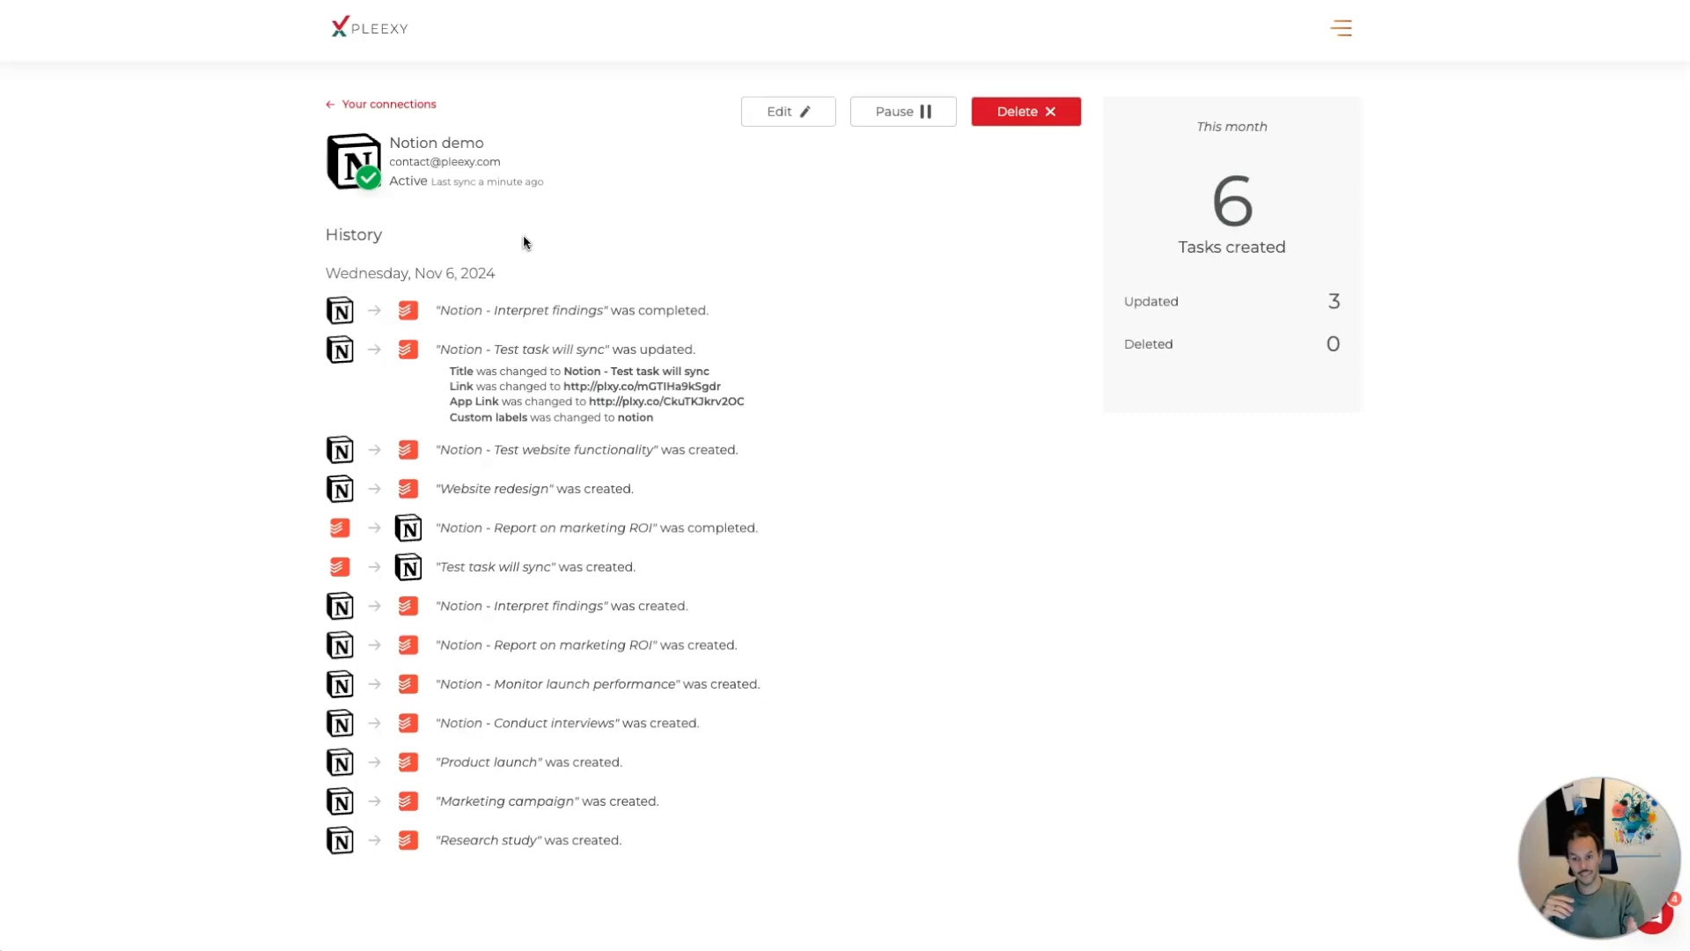
{"action": "left_click", "coordinate": [499, 101]}
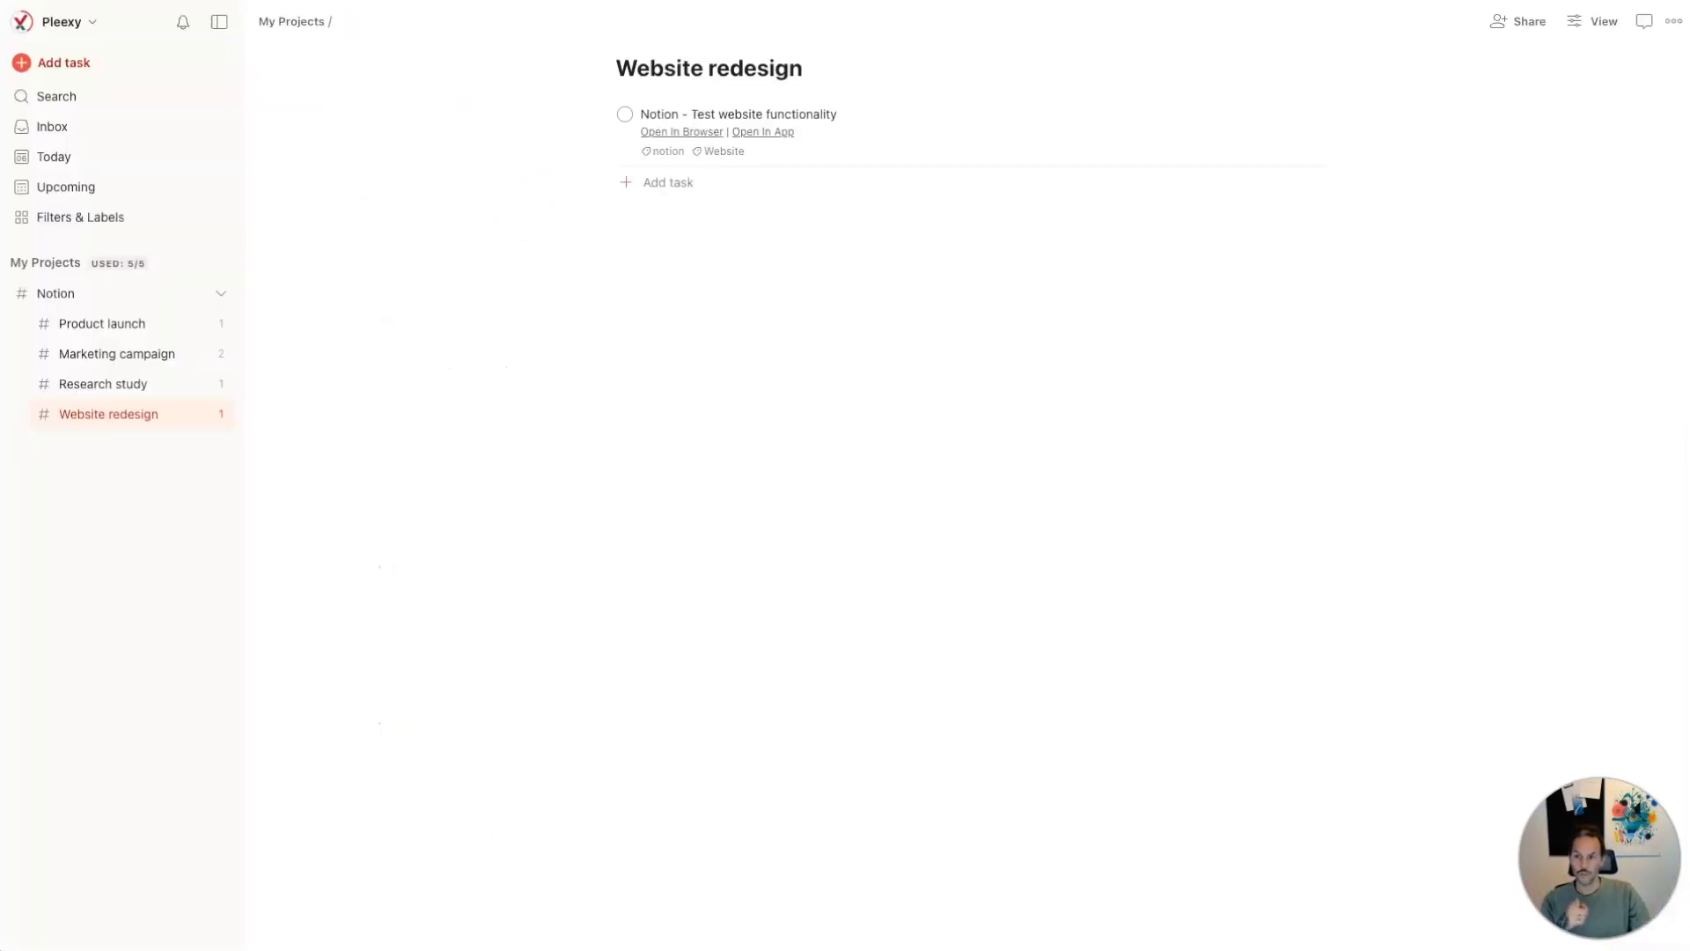
{"action": "left_click", "coordinate": [143, 385]}
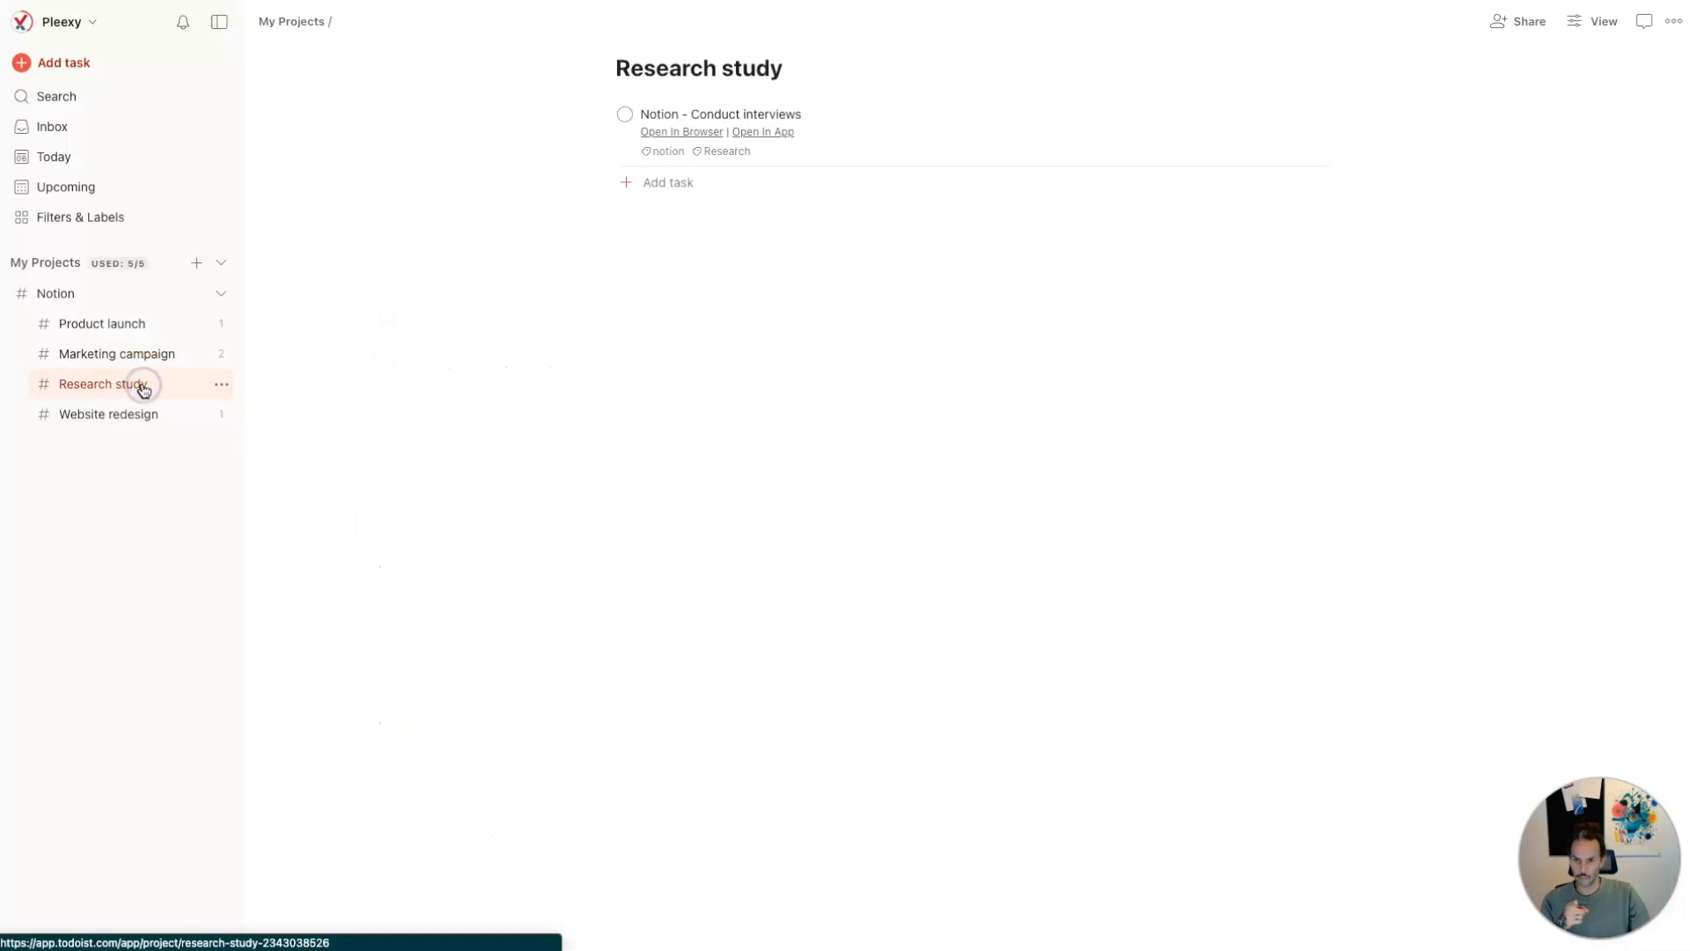
{"action": "left_click", "coordinate": [143, 355]}
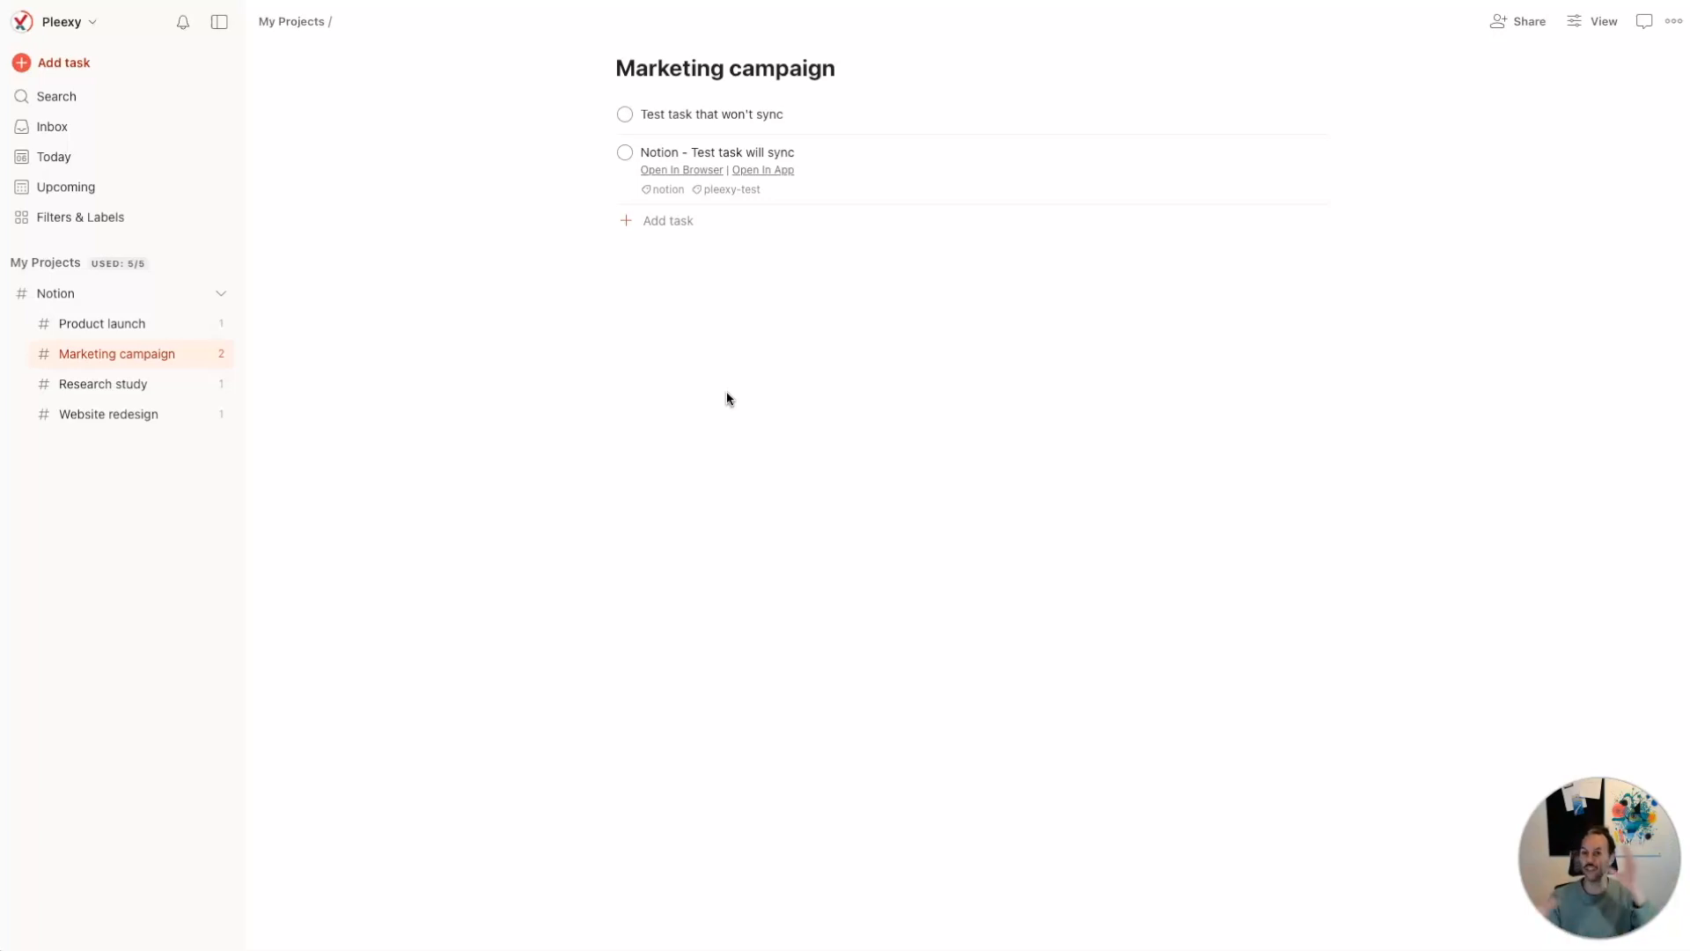
- Switch to Pleexy and examine the "Notion - Interpret findings" completion entry in the connection's history
{"action": "left_click", "coordinate": [774, 335]}
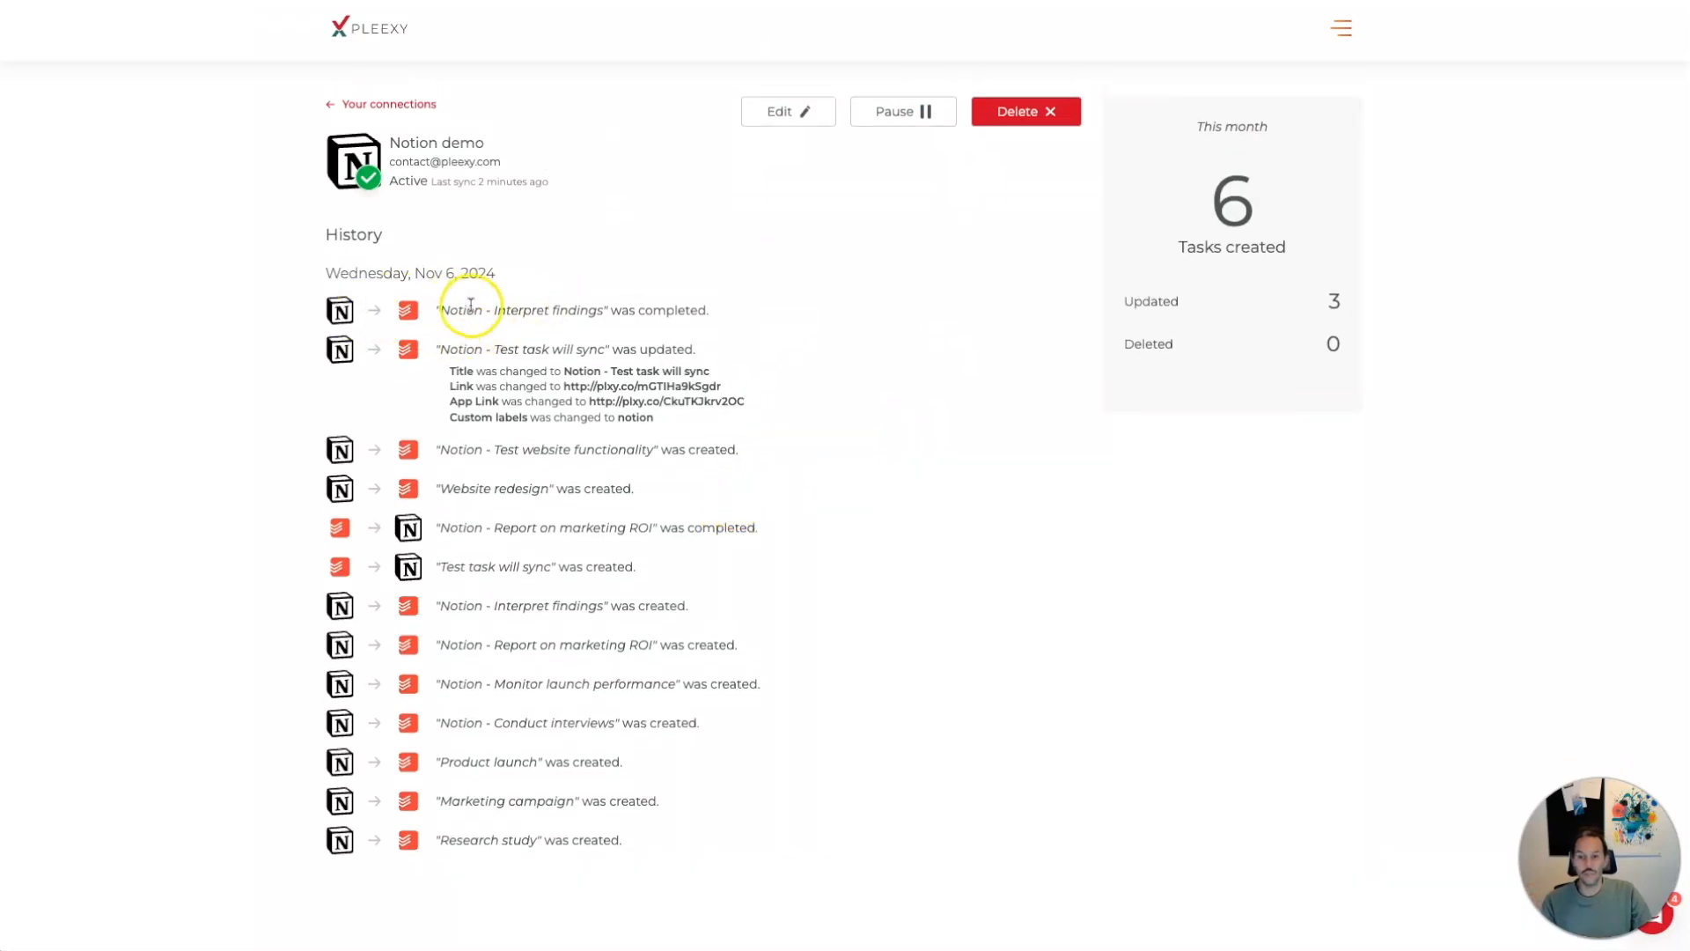
{"action": "double_click", "coordinate": [534, 309]}
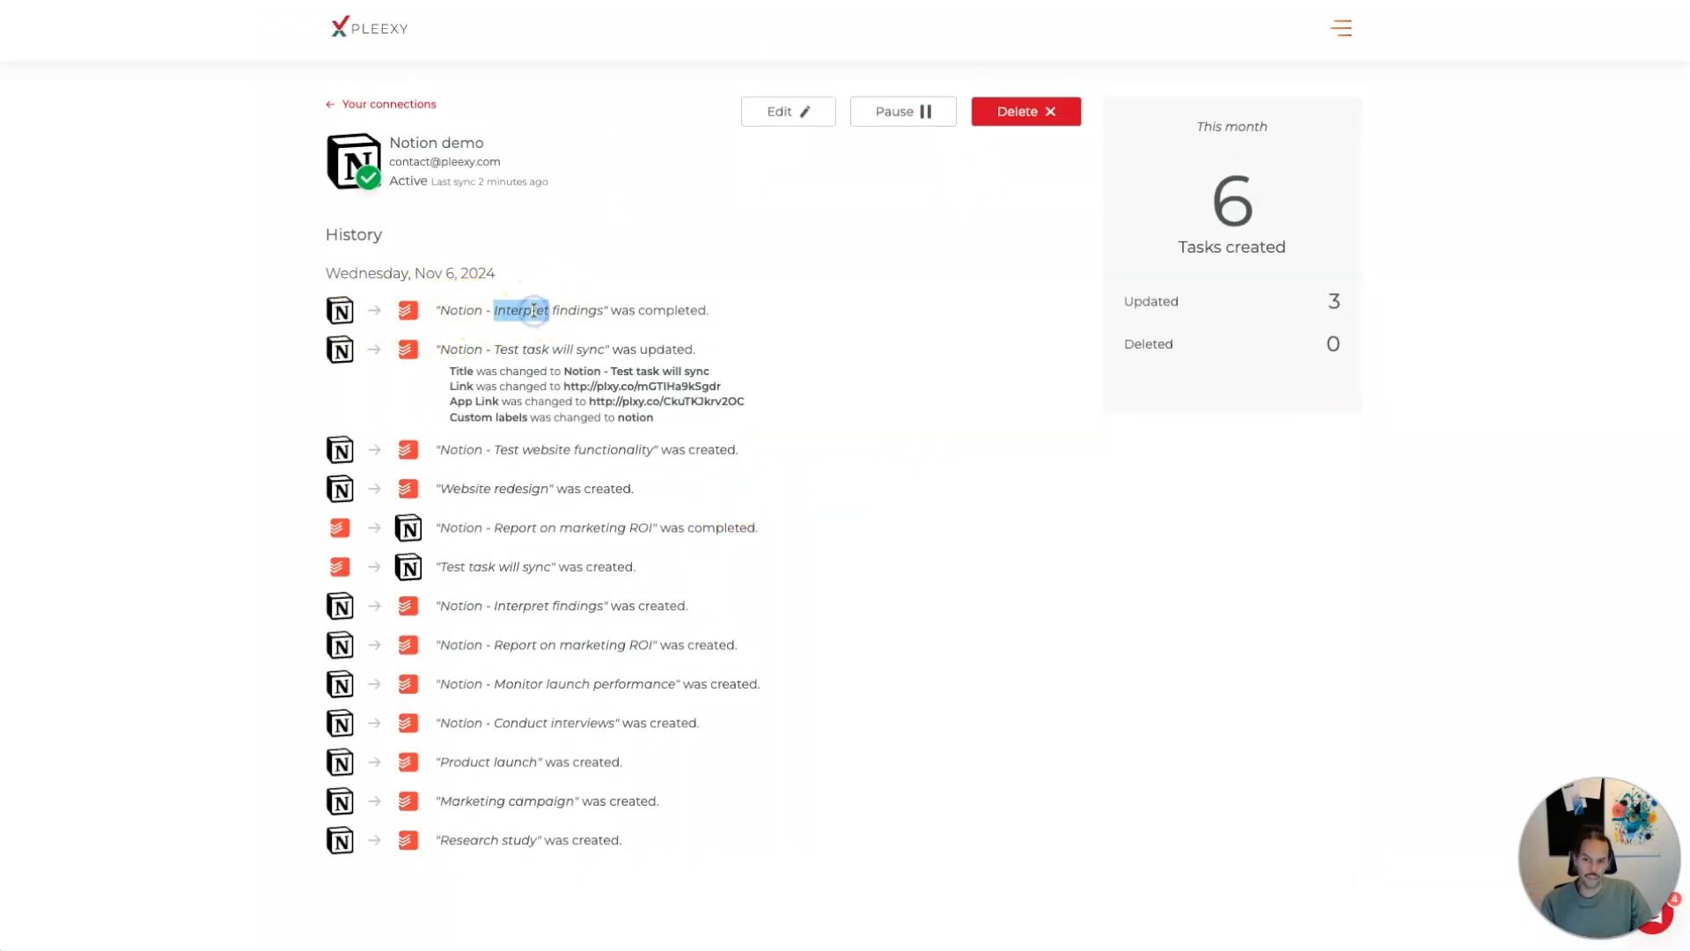
{"action": "left_click", "coordinate": [532, 310]}
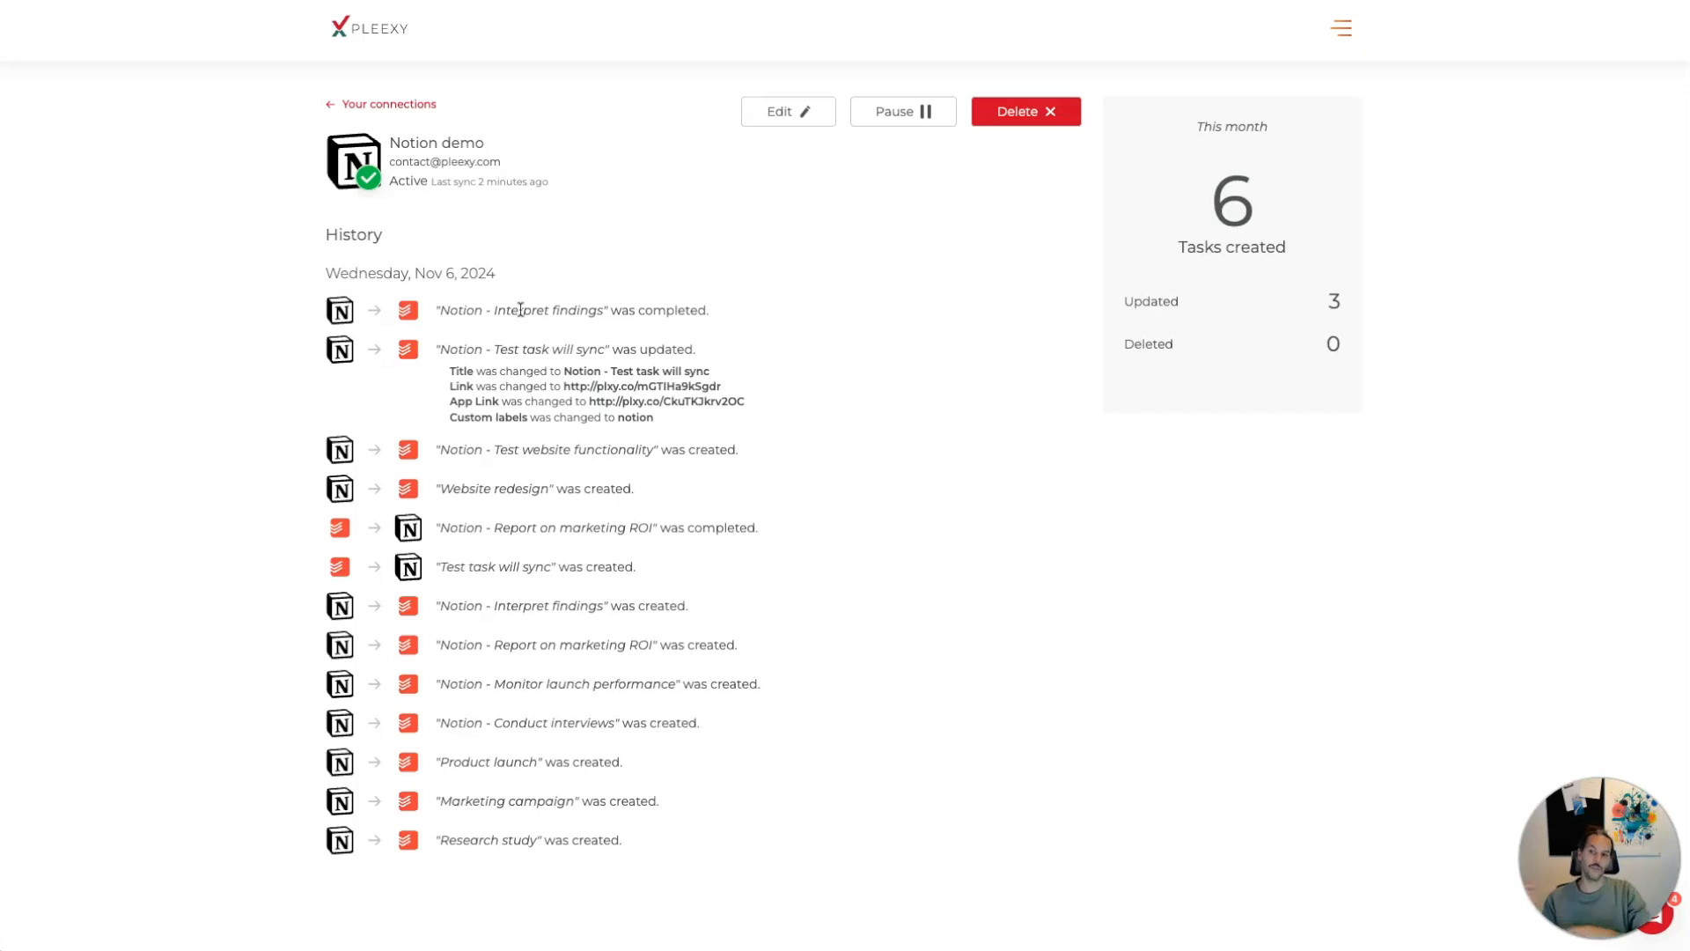
{"action": "left_click", "coordinate": [603, 309]}
- Compare the tasks in Todoist's Product launch and Research study projects with the task statuses on Notion's Projects & Tasks page
{"action": "left_click", "coordinate": [383, 104]}
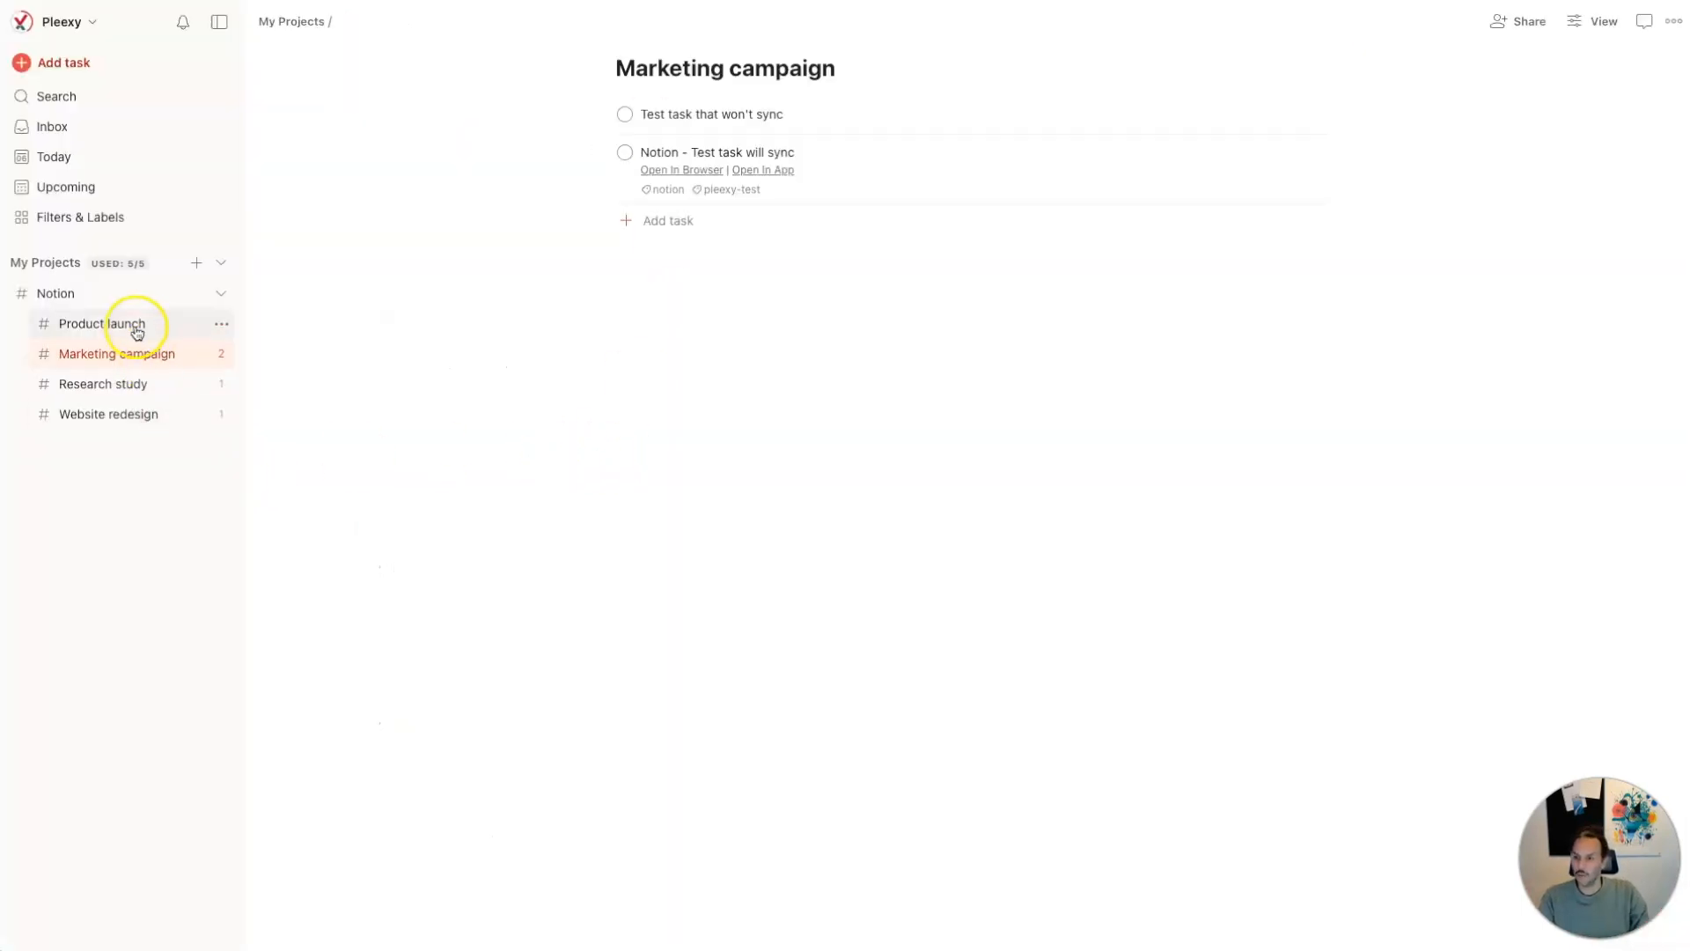
{"action": "left_click", "coordinate": [134, 326]}
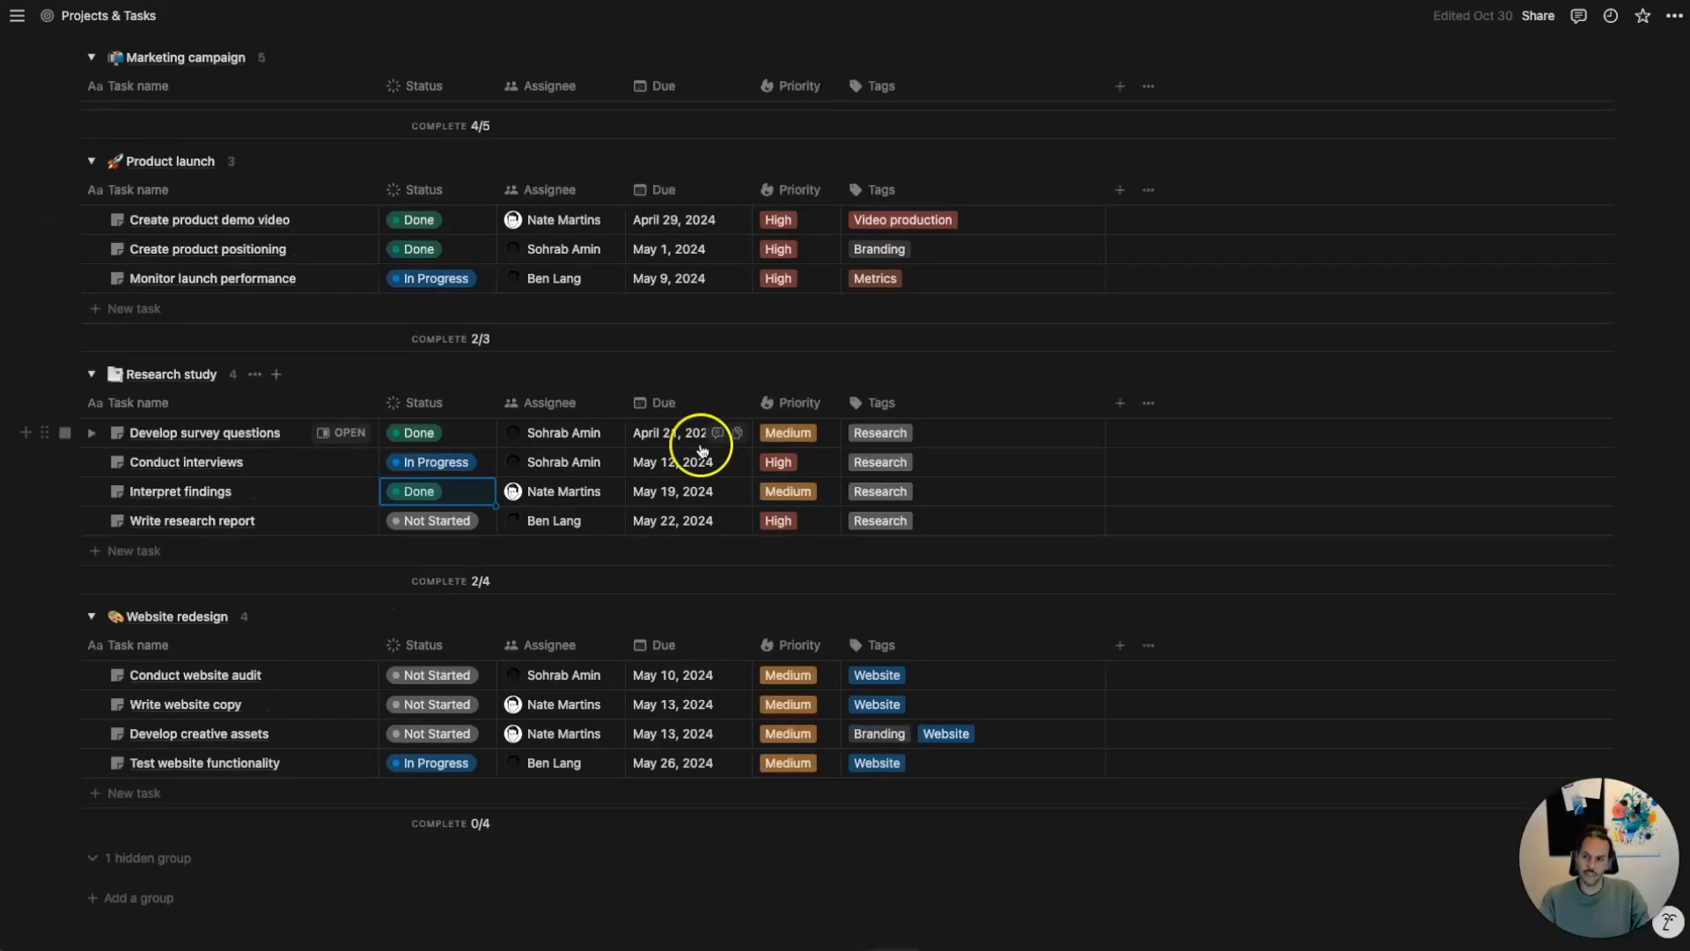
{"action": "scroll", "coordinate": [572, 434], "scroll_direction": "up", "scroll_amount": 2}
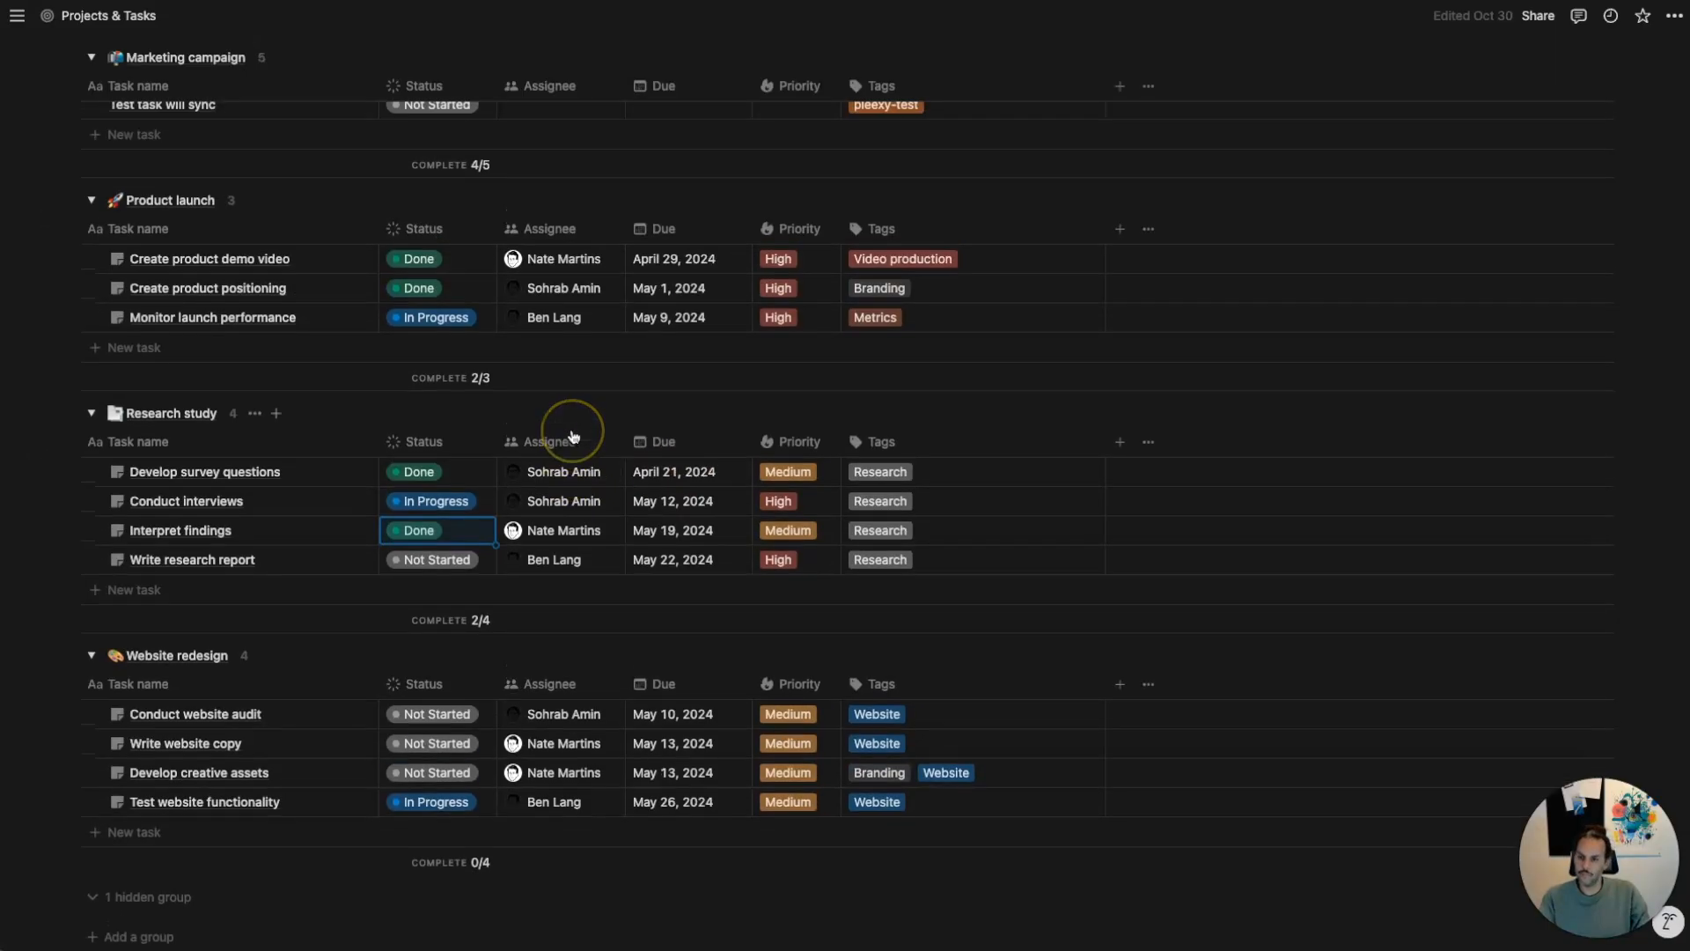
{"action": "scroll", "coordinate": [572, 434], "scroll_direction": "up", "scroll_amount": 2}
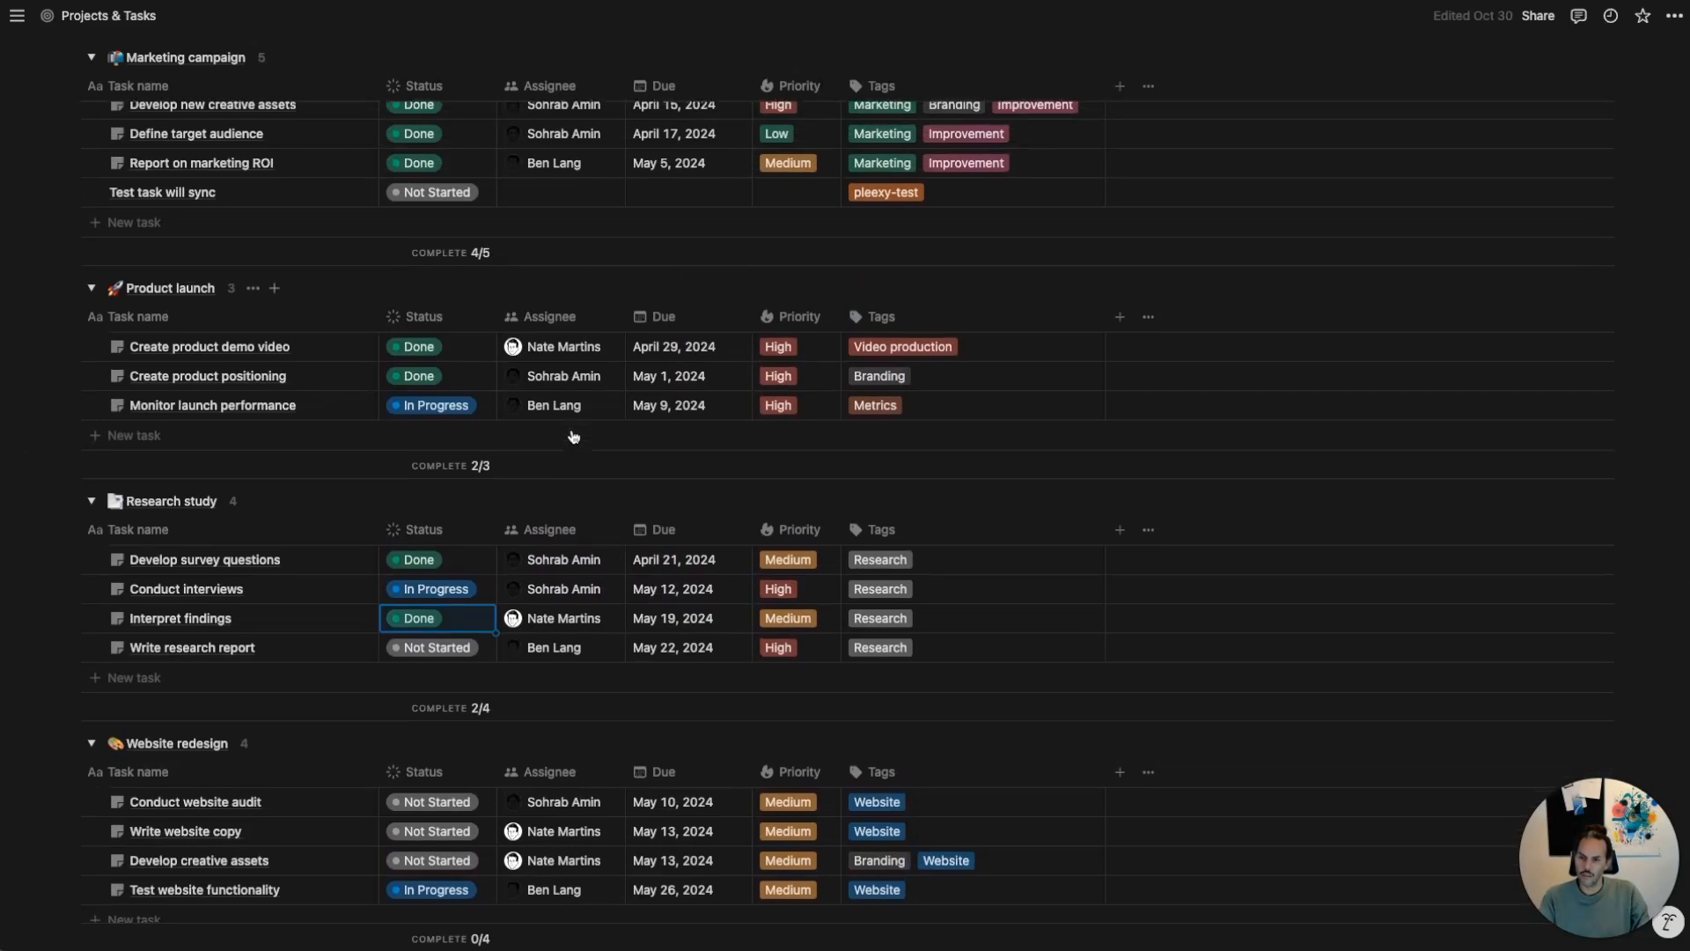
{"action": "left_click", "coordinate": [449, 591]}
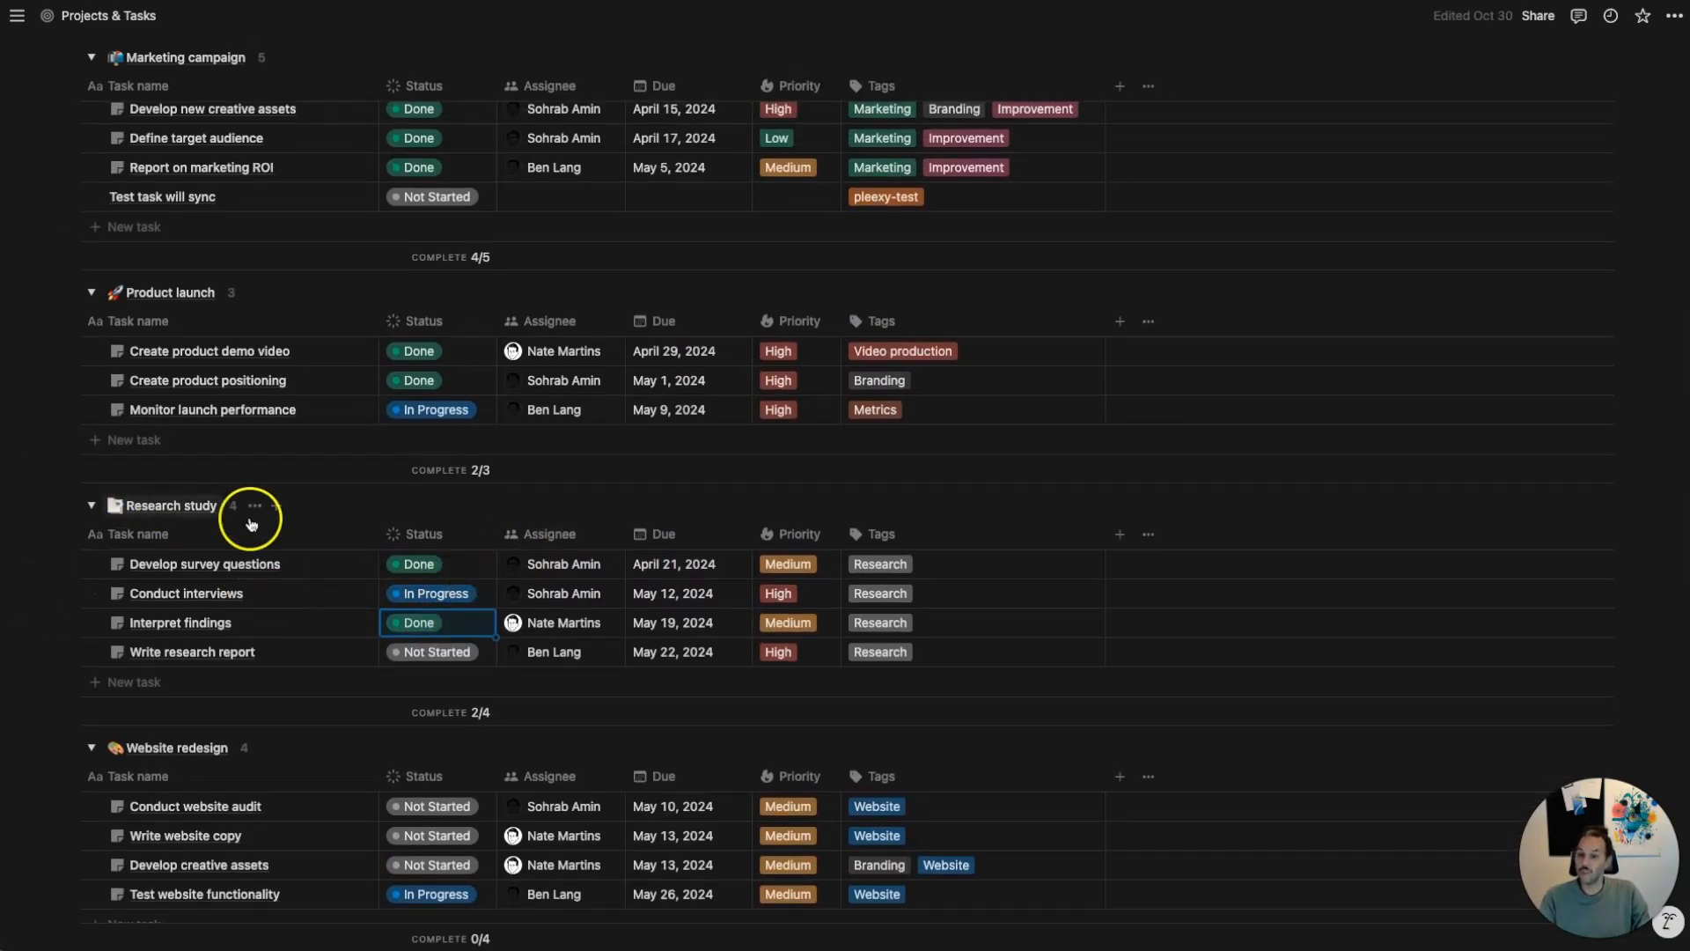
{"action": "key", "text": "ctrl+Tab"}
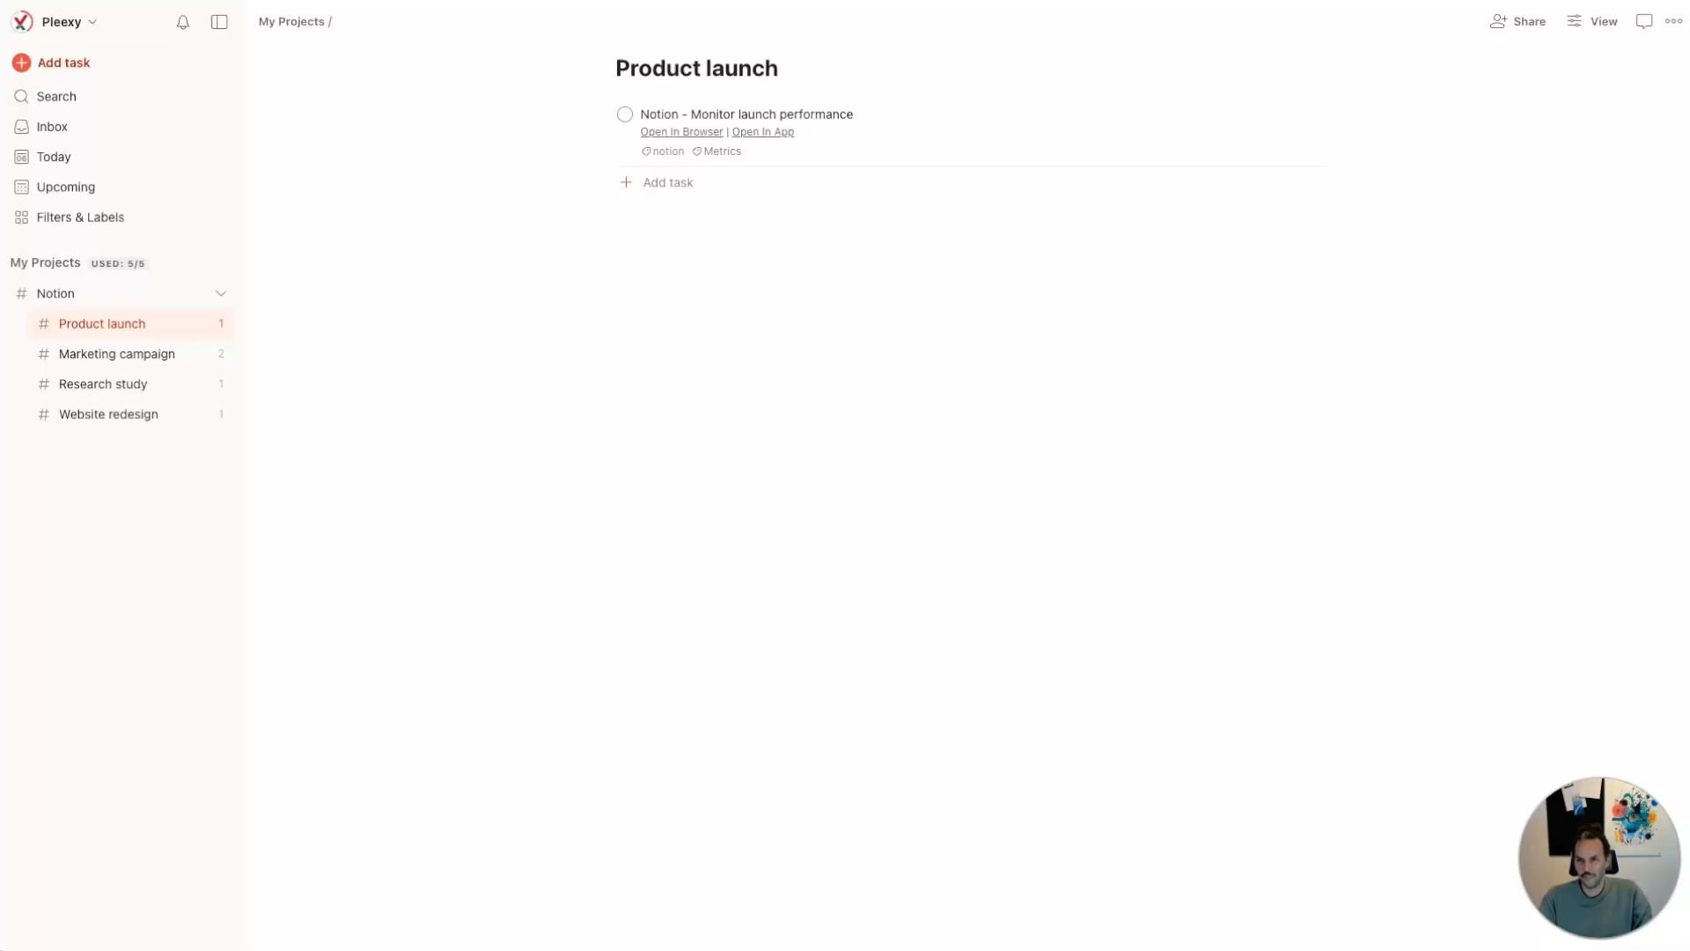
{"action": "left_click", "coordinate": [148, 393]}
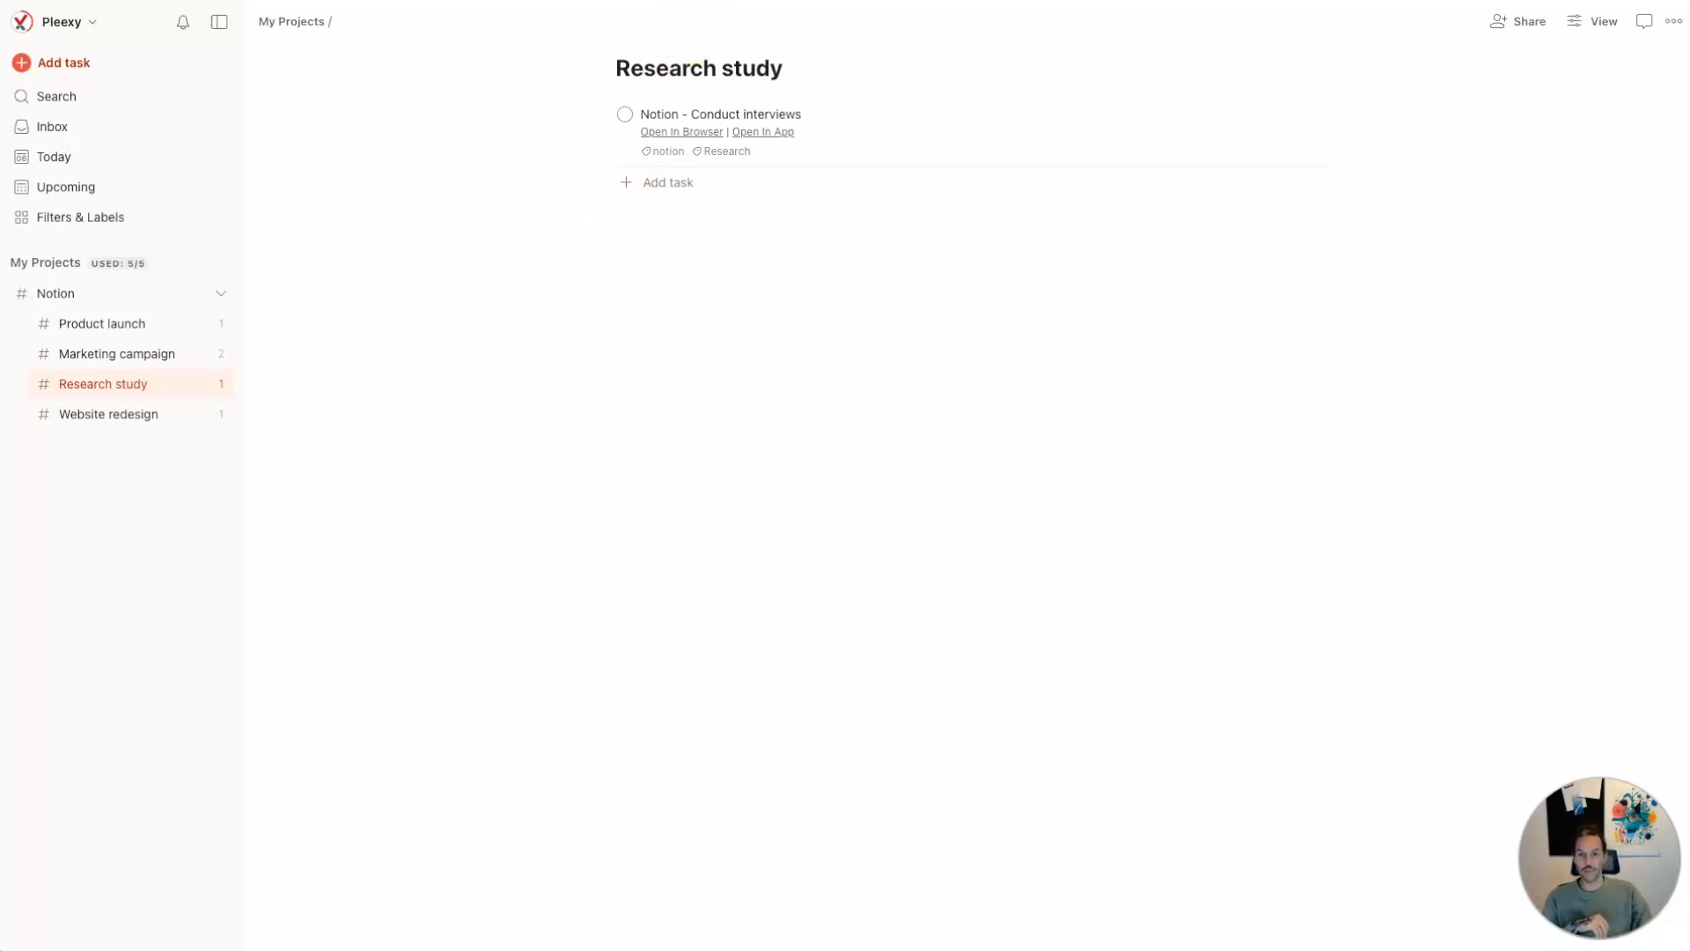
- Switch to the Pleexy connection page and open the support chat
{"action": "key", "text": "ctrl+Tab"}
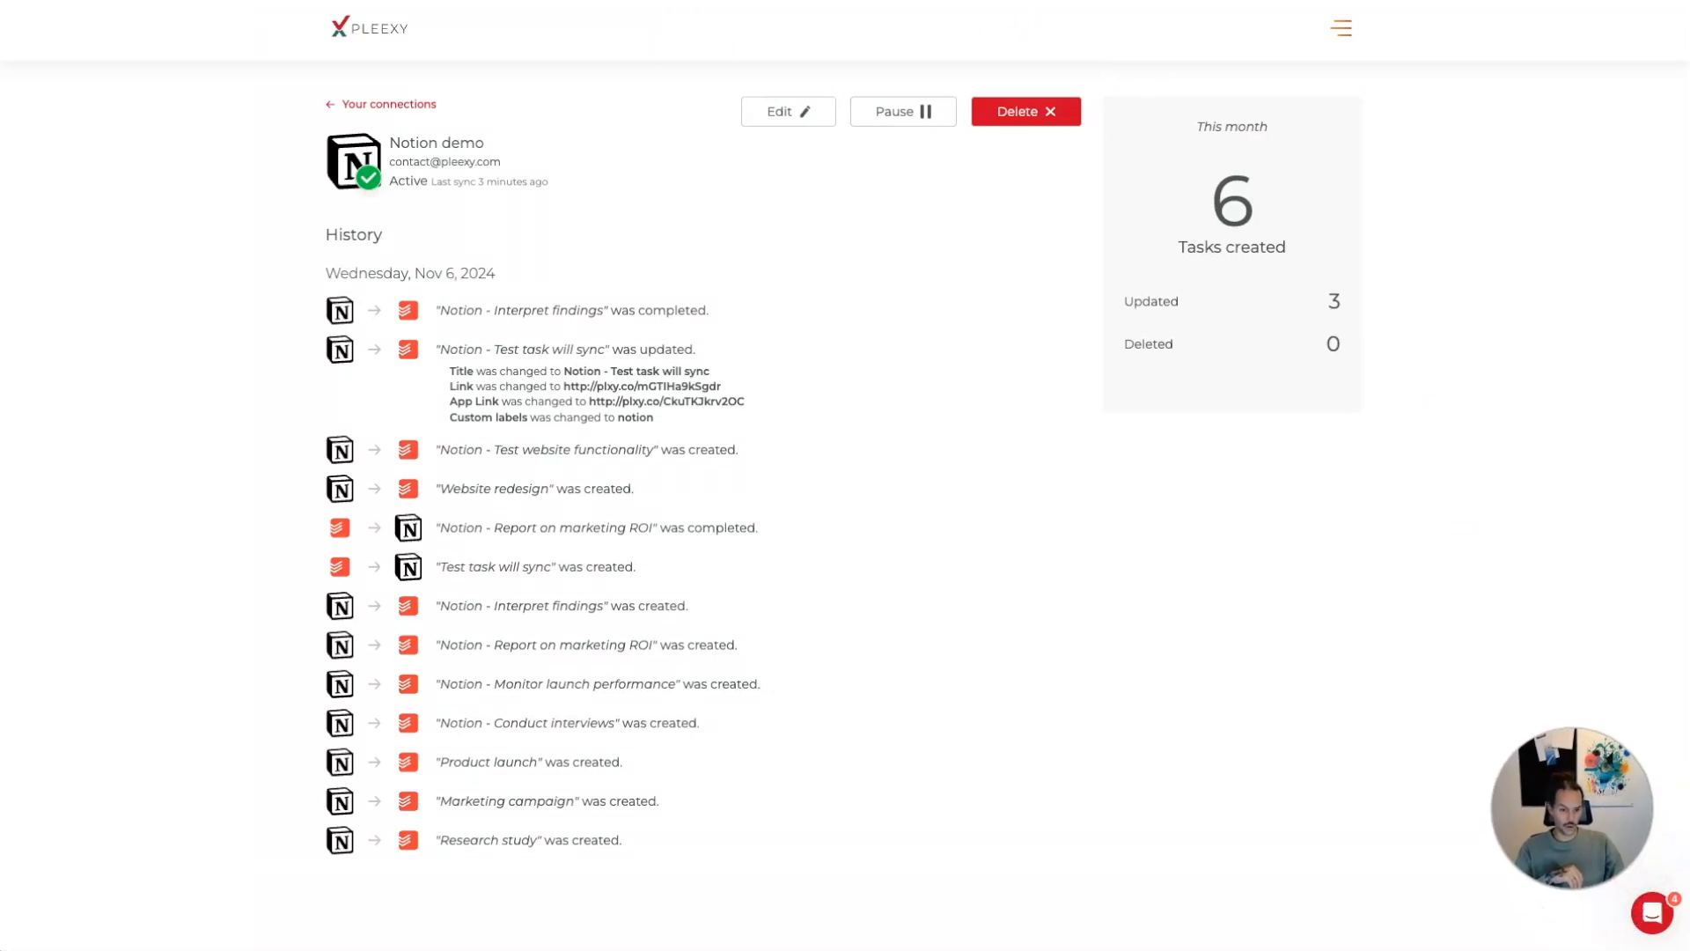
{"action": "left_click", "coordinate": [1652, 916]}
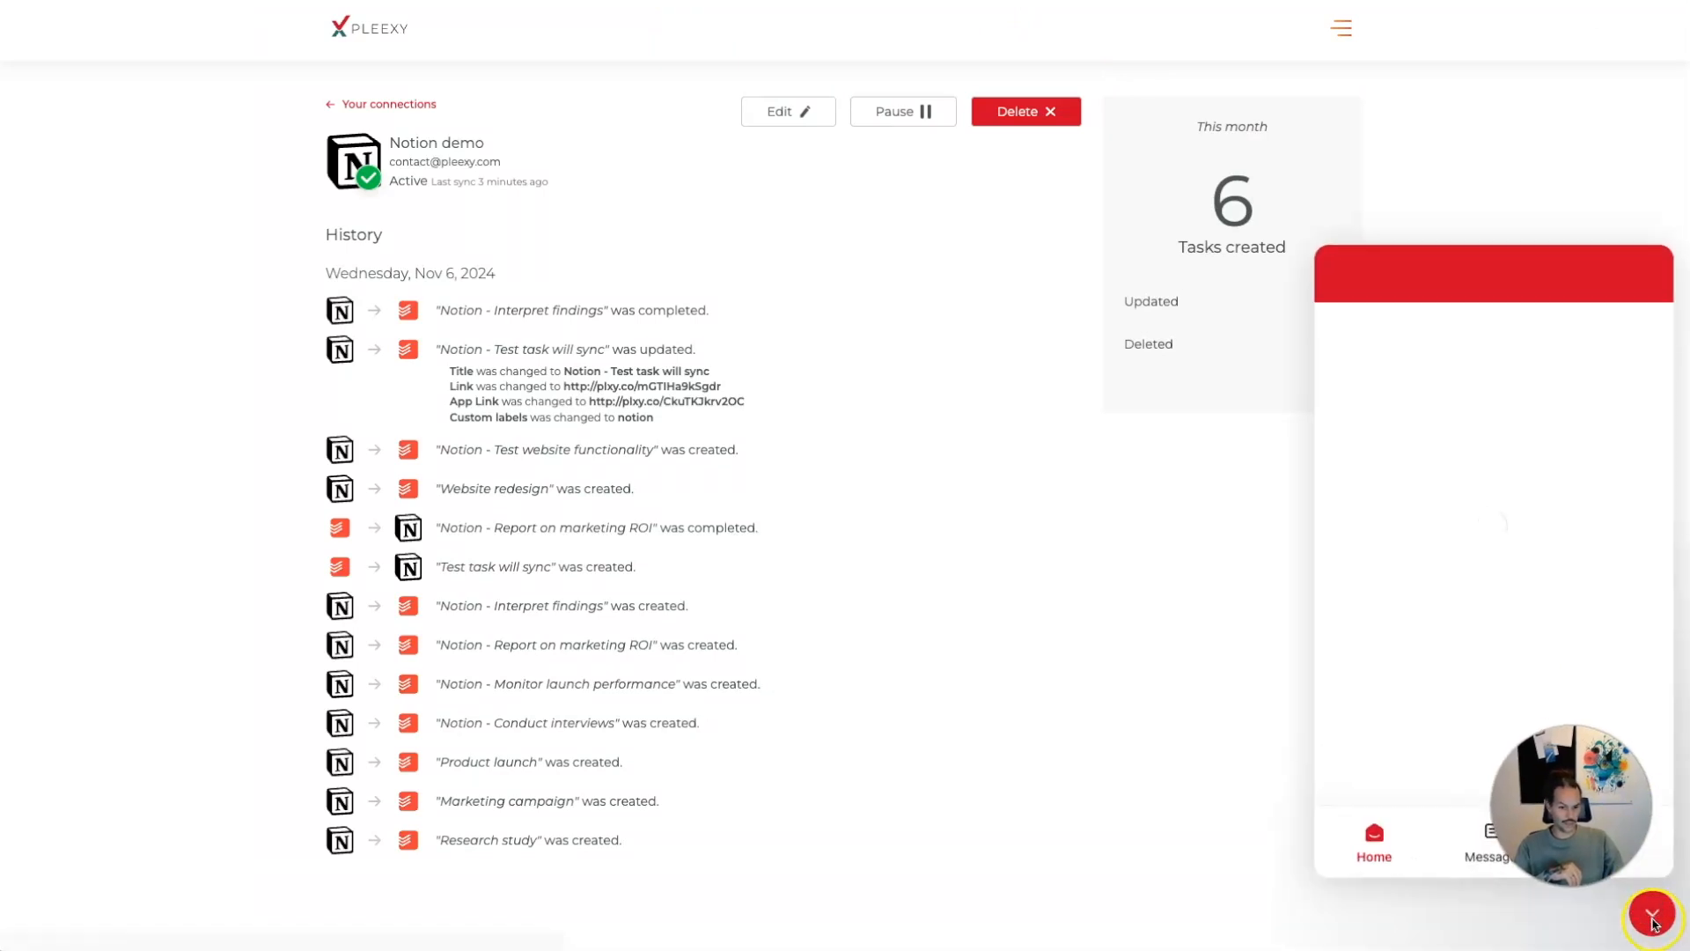